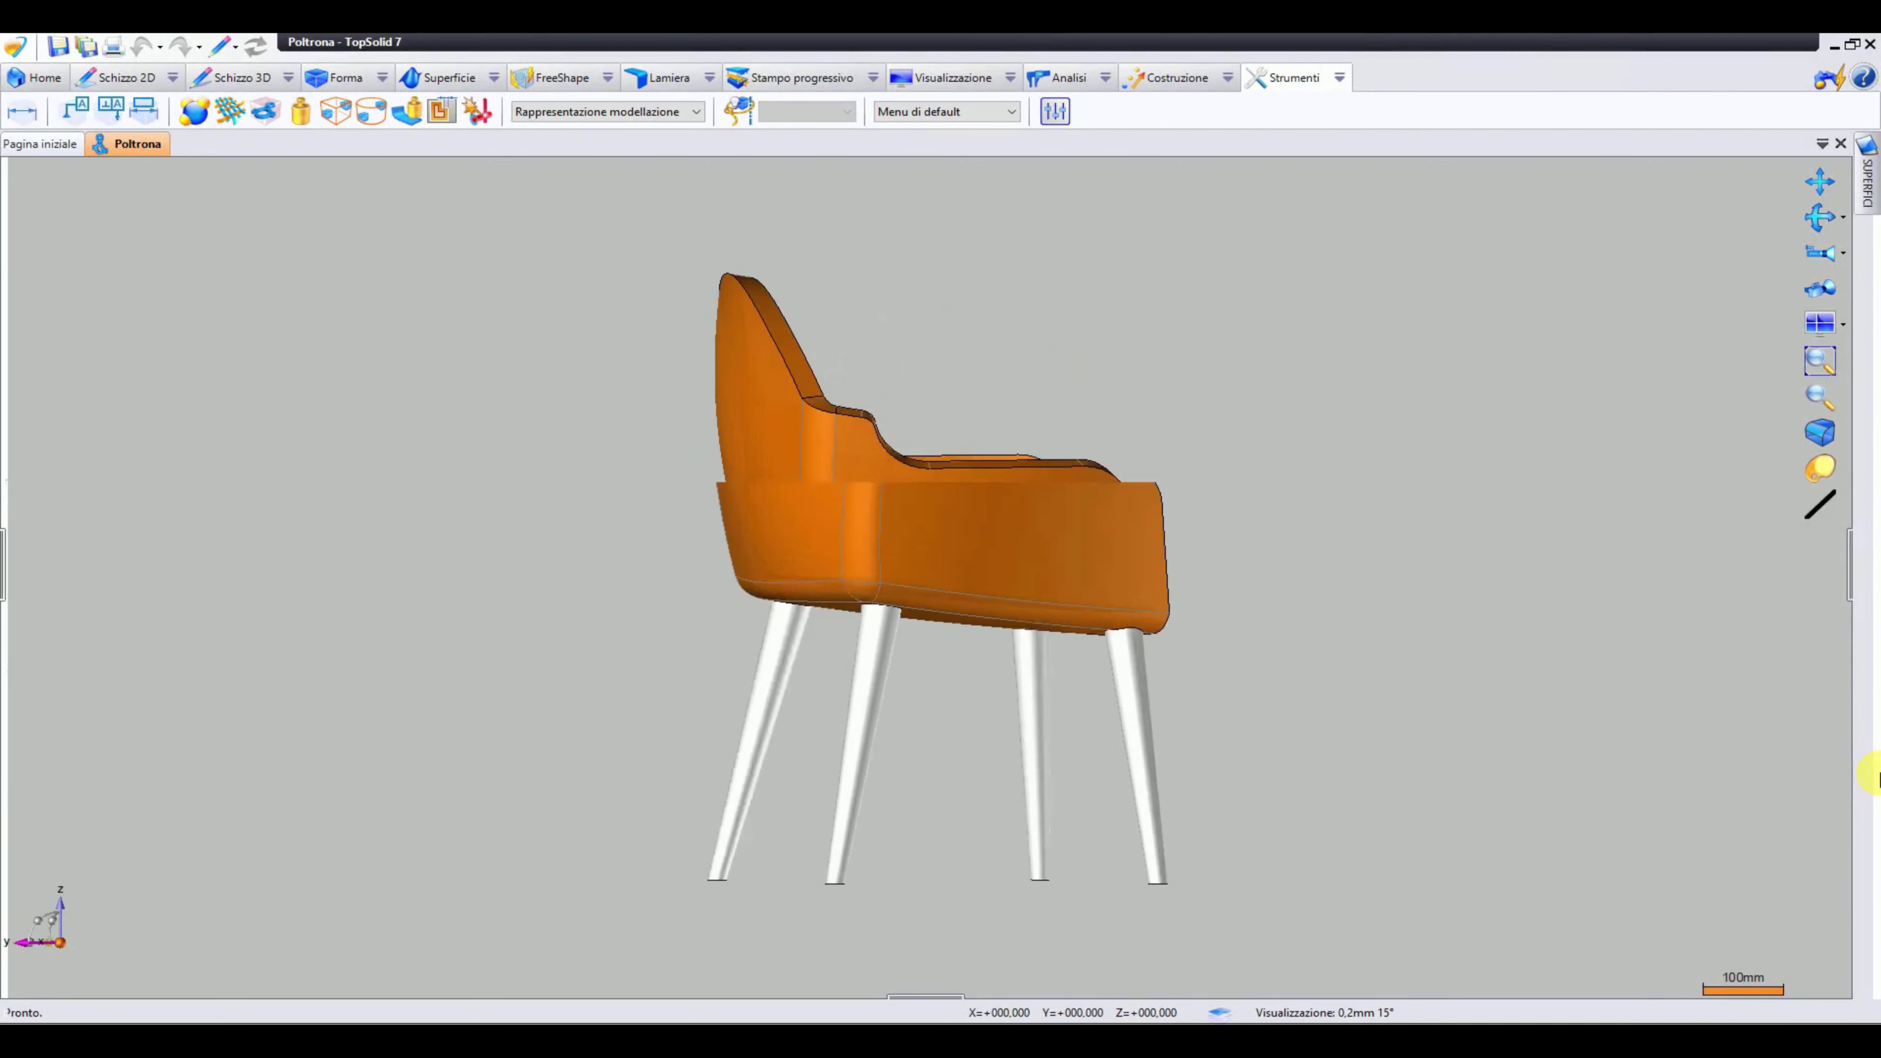
Set the A2_PIEDINO leg angle to 15° and the AFronPIEDINO angle to 10°
left_click(1832, 353)
left_click(920, 324)
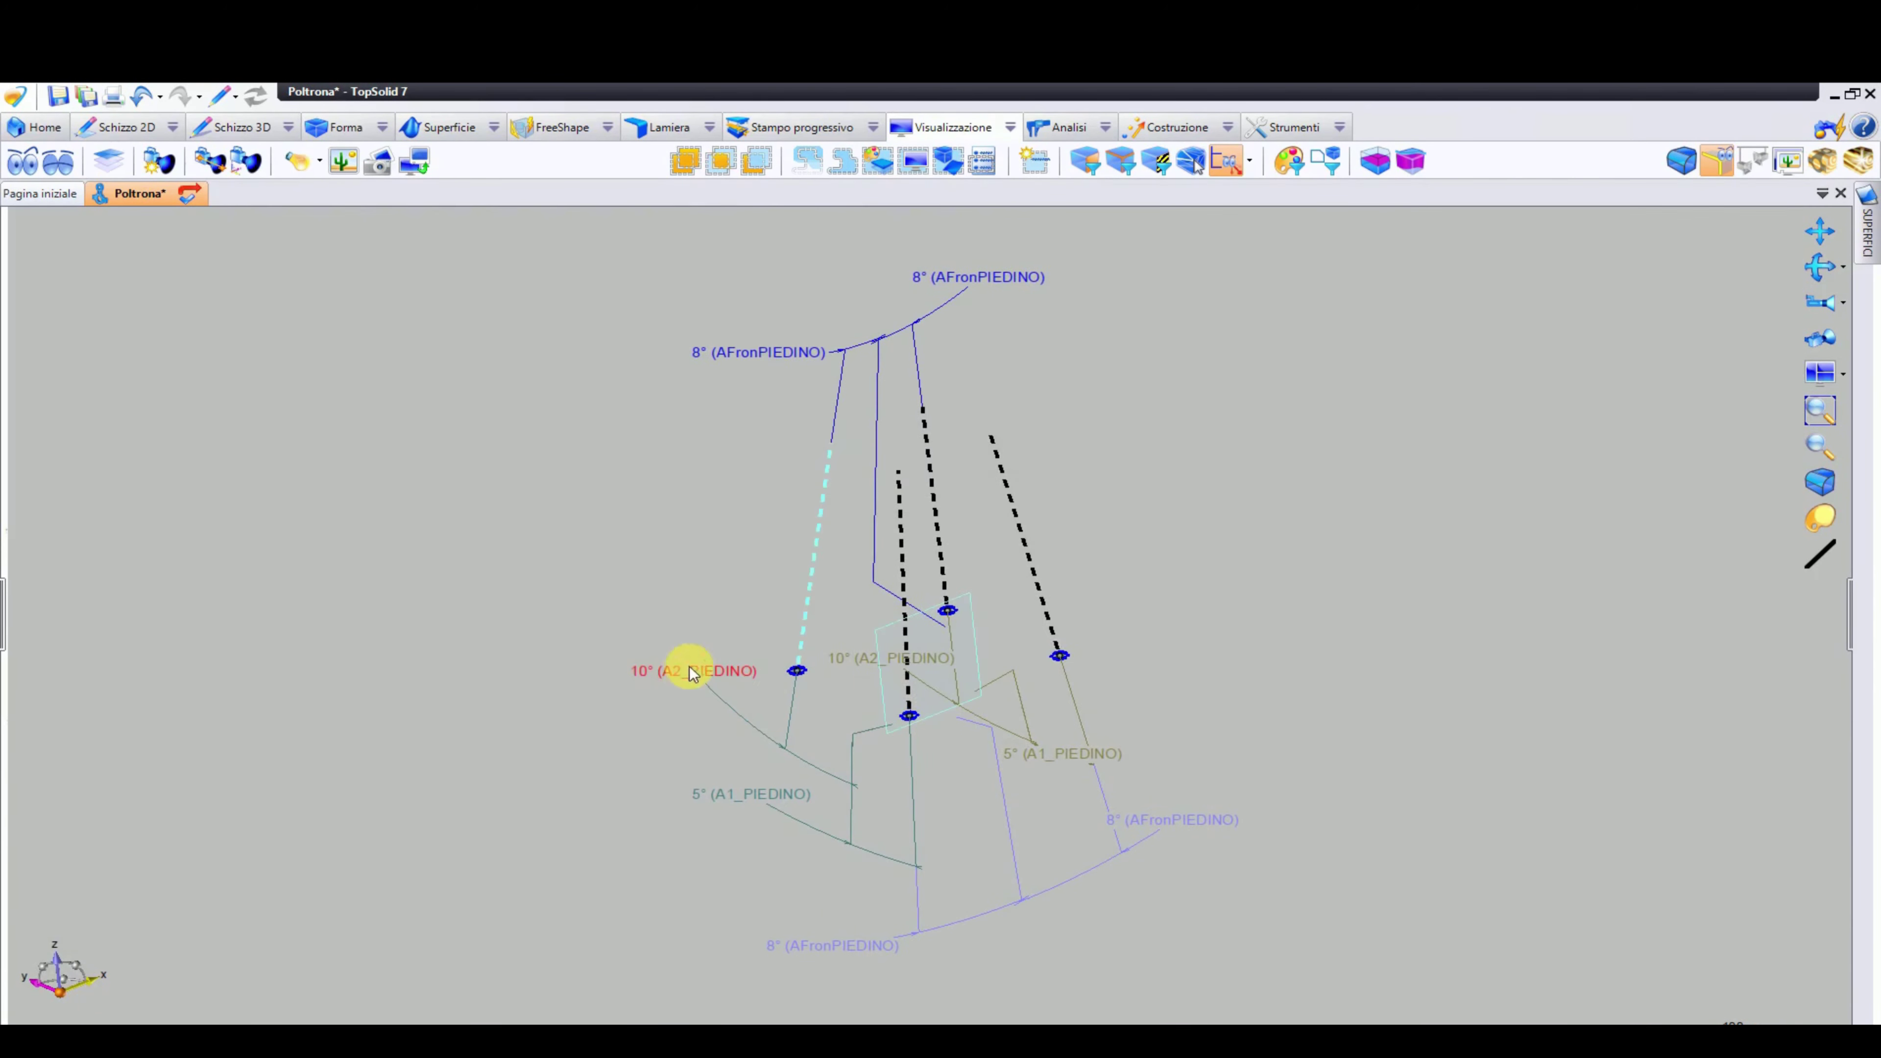
type("15")
key("Return")
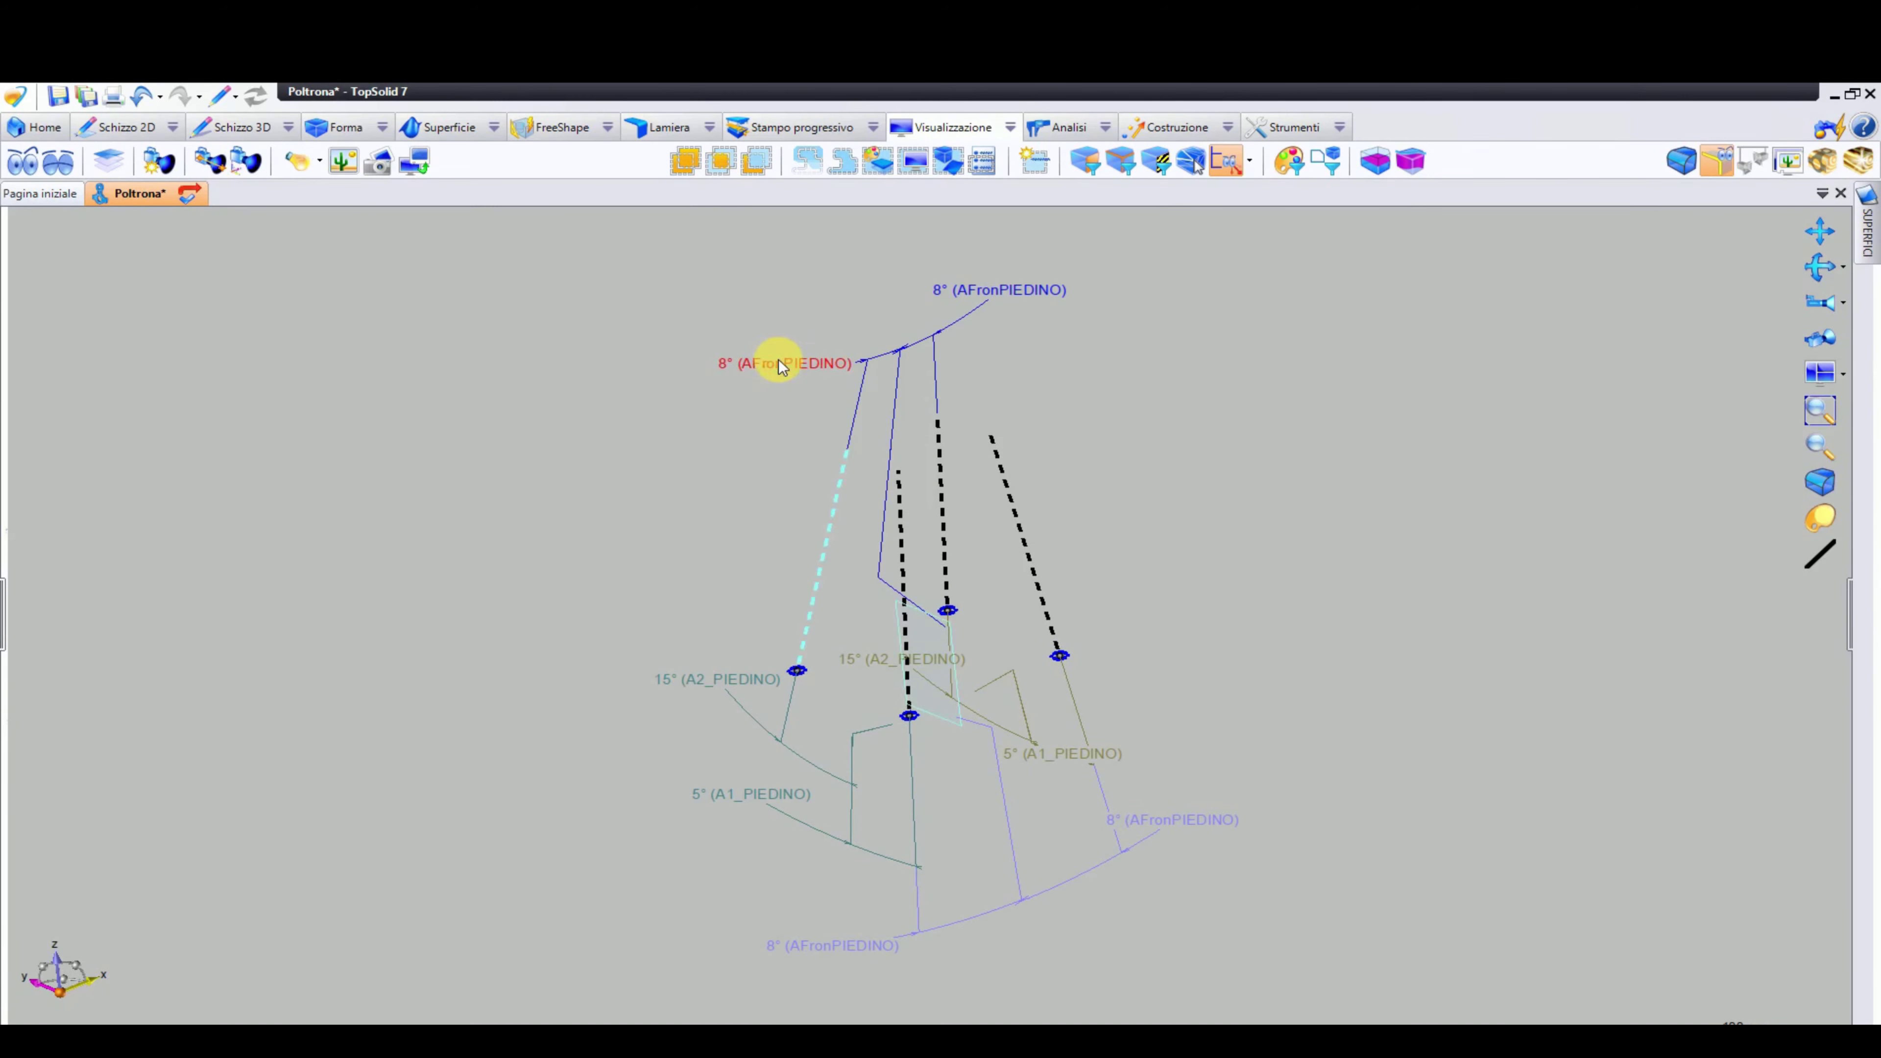
type("0")
key("Return")
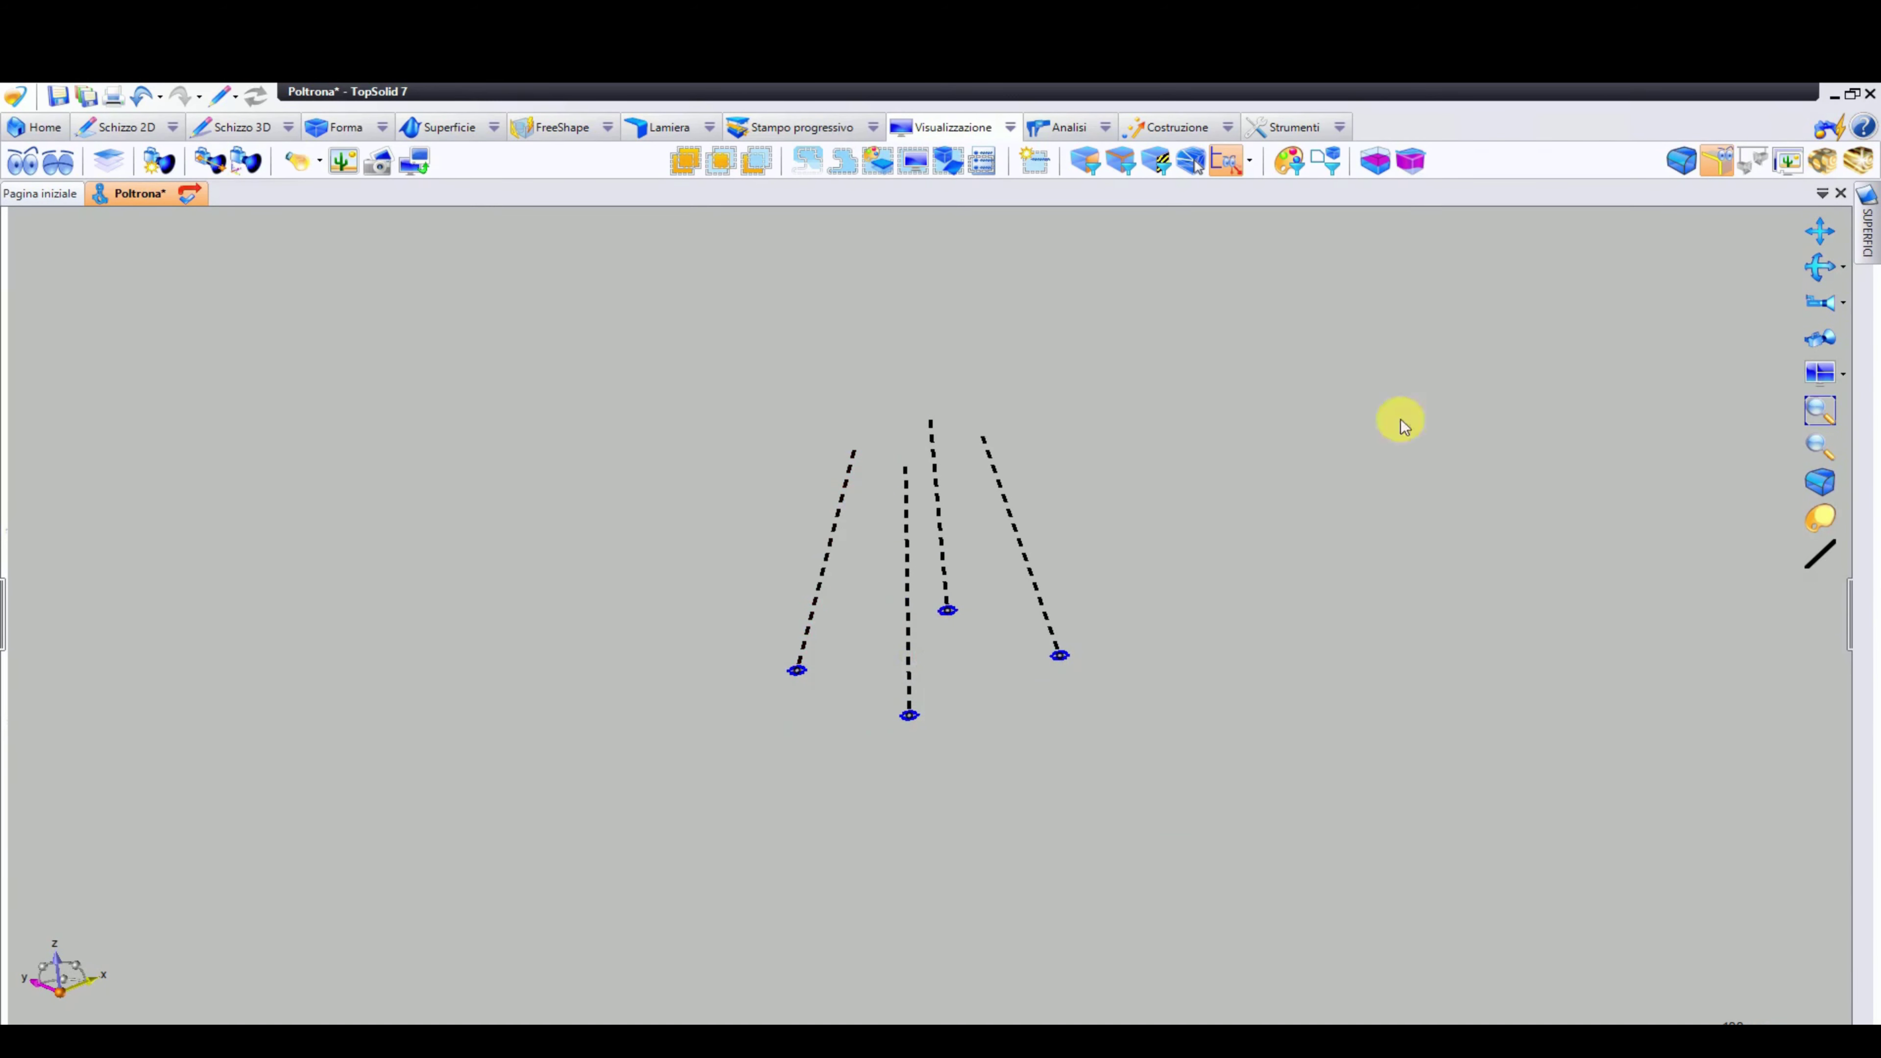
scroll(679, 837, "up", 2)
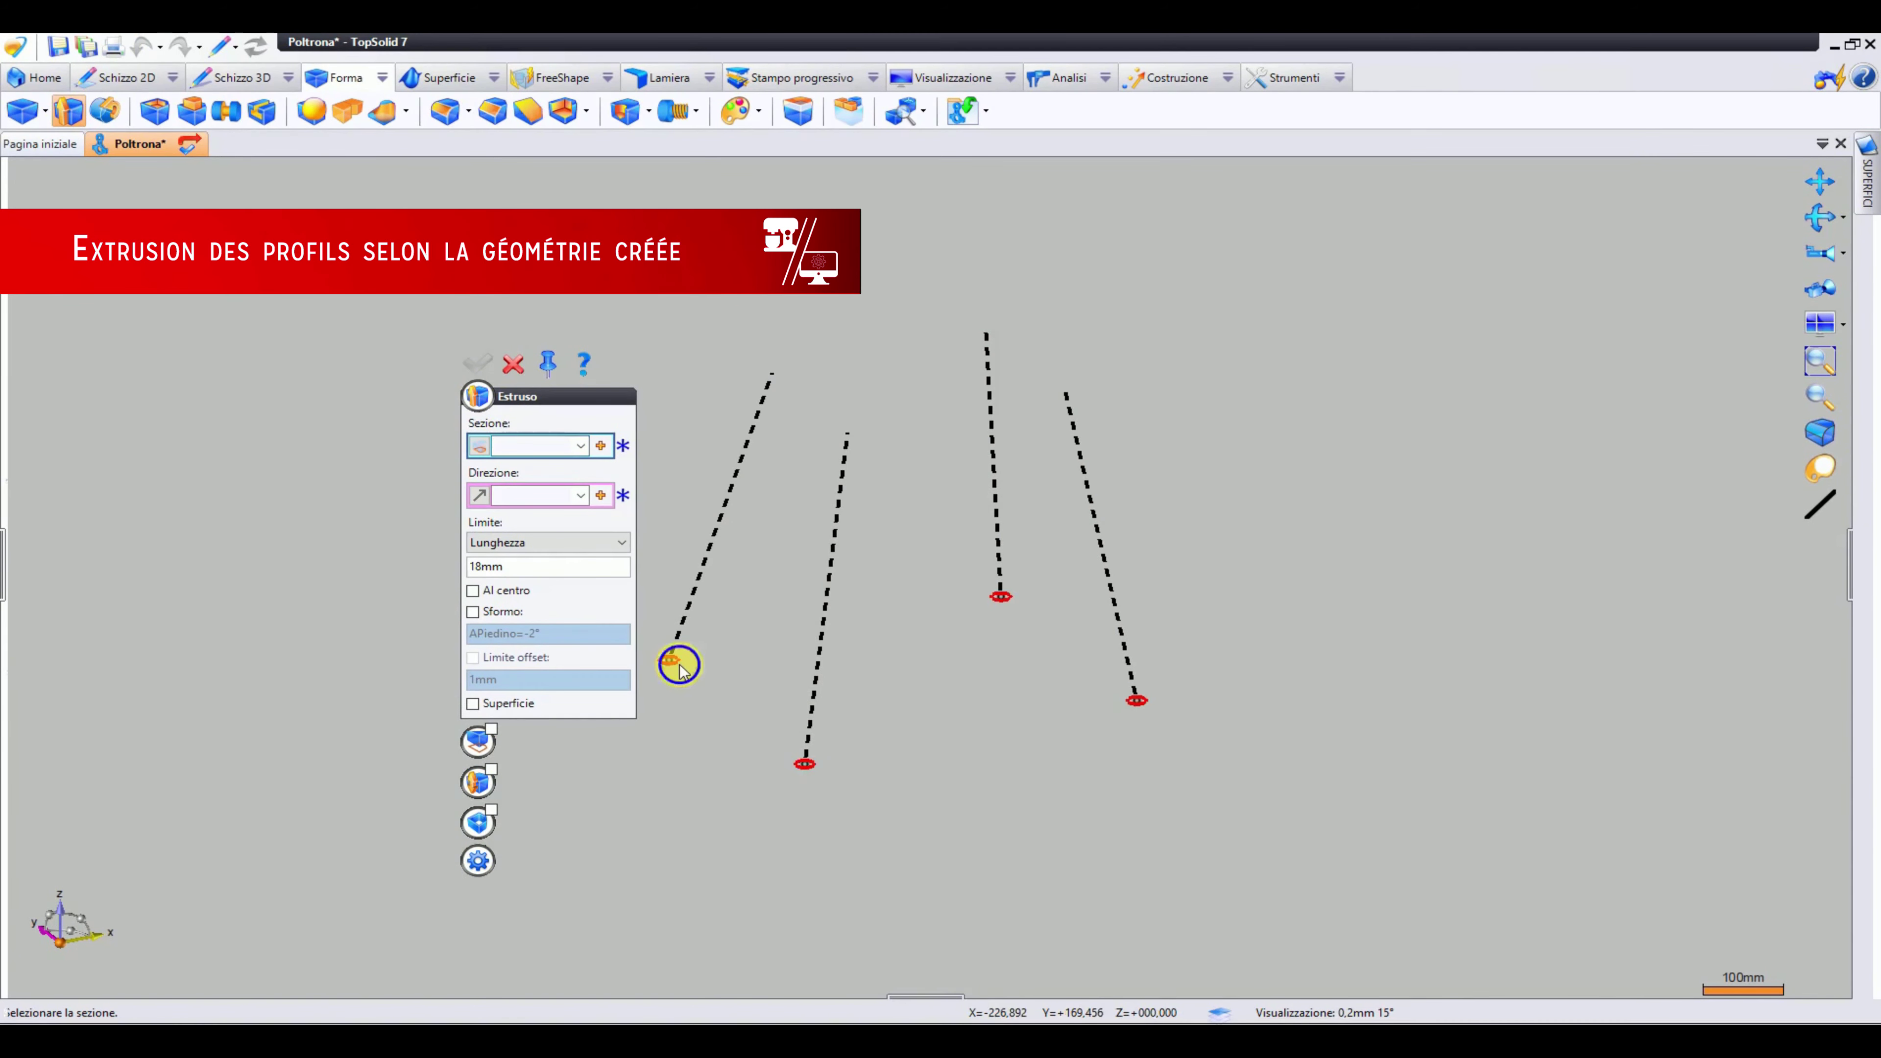
Extrude the first leg to the top point of its axis with an APiedino draft
left_click(518, 563)
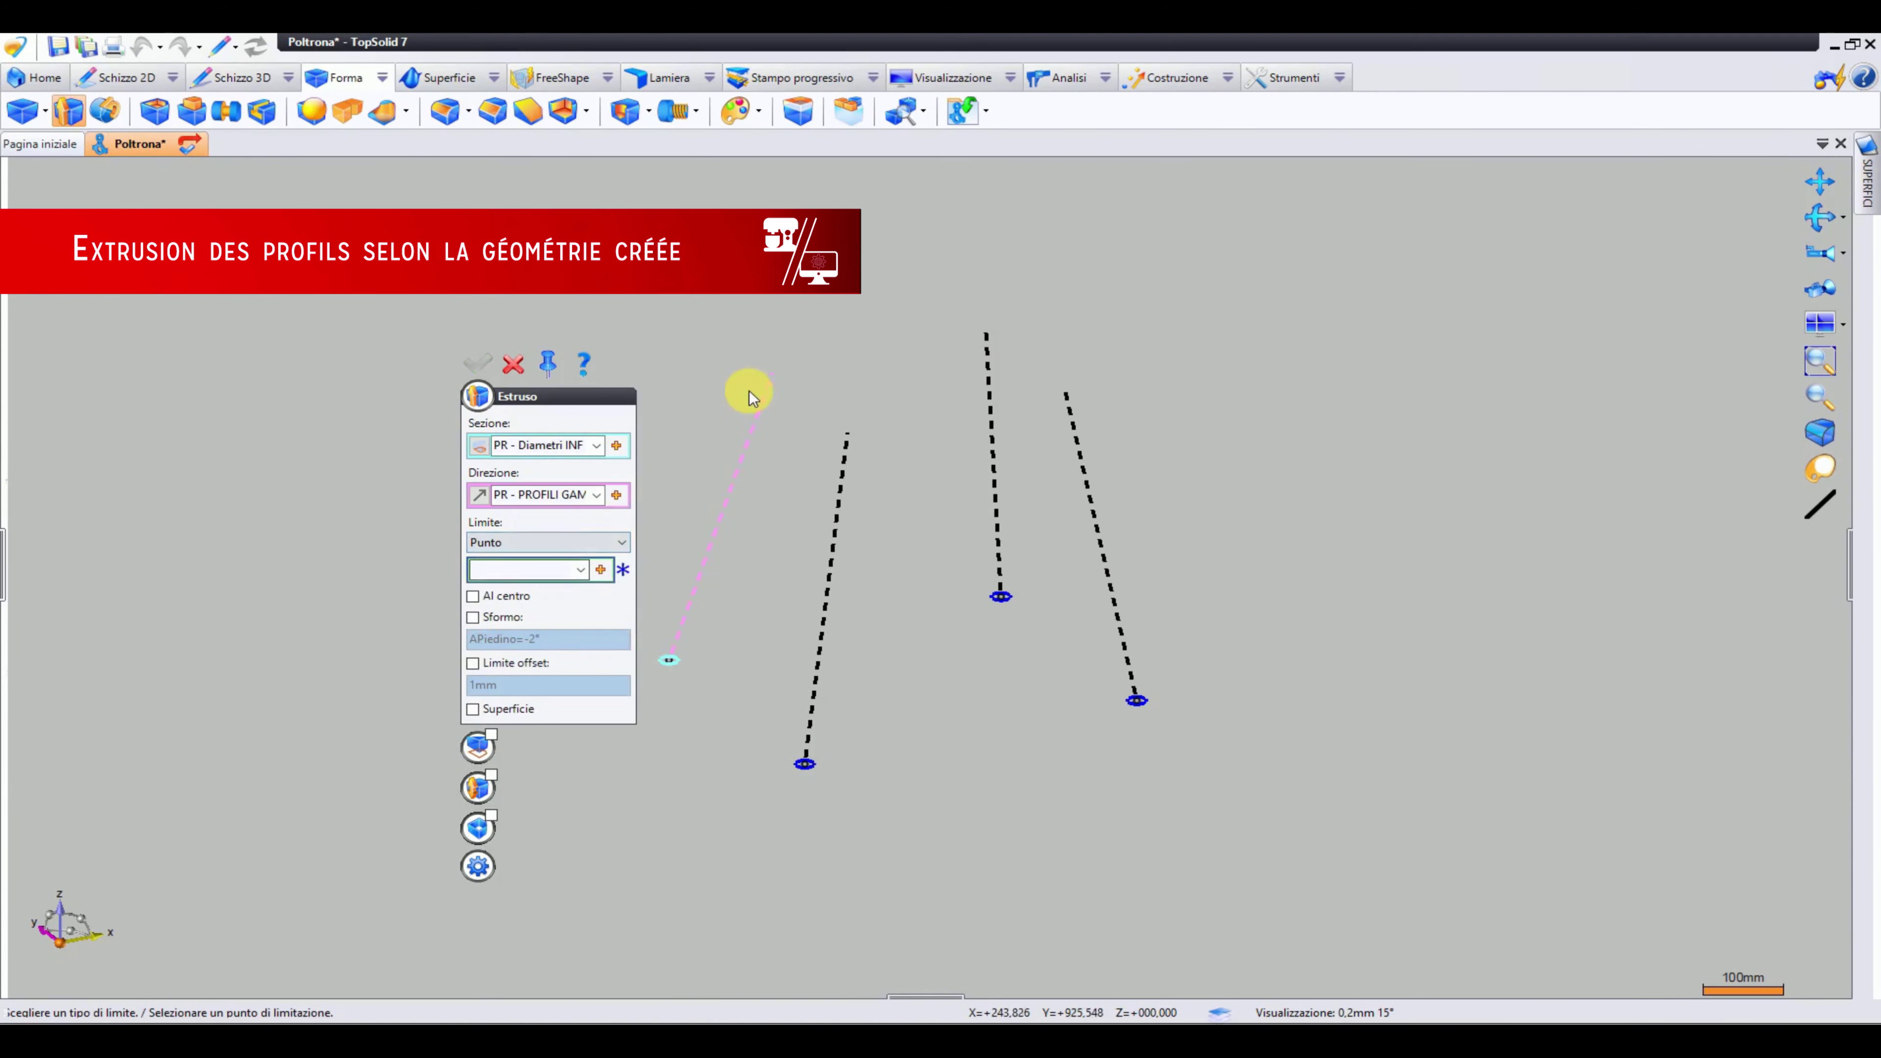
left_click(771, 372)
left_click(473, 616)
left_click(600, 639)
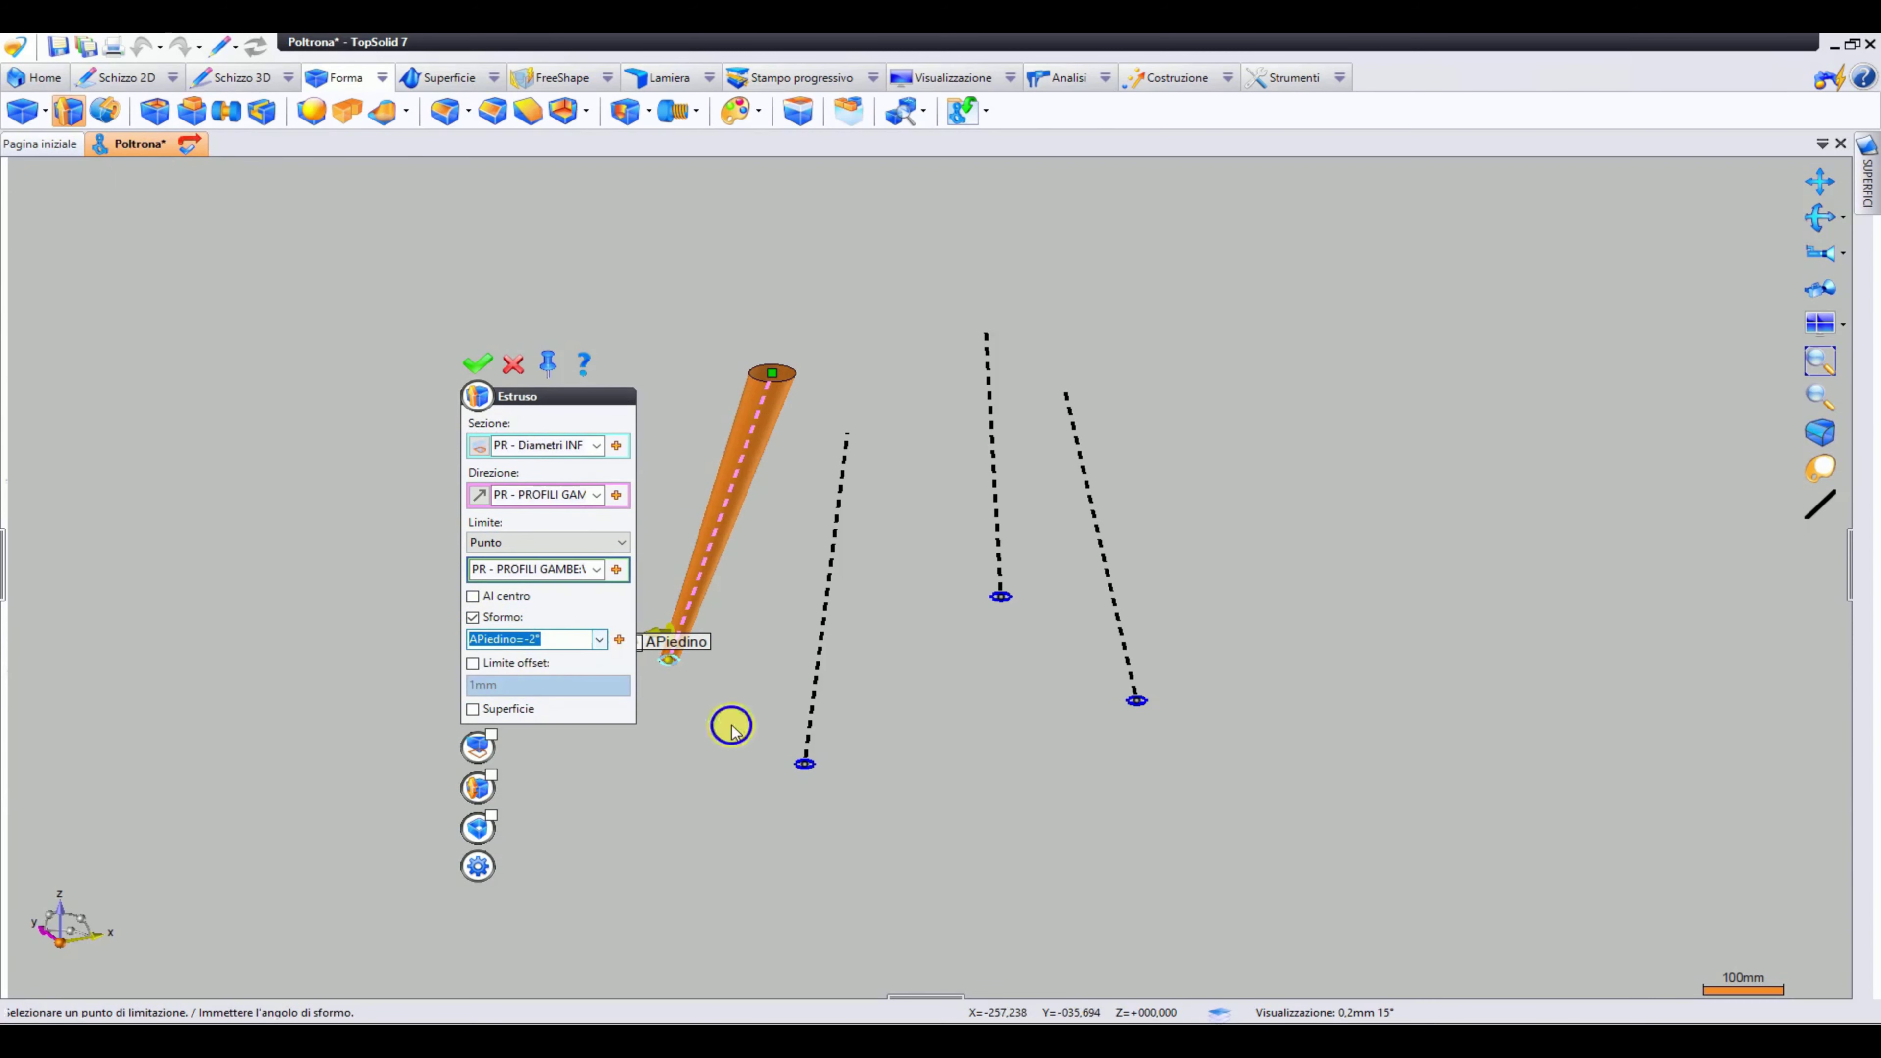
key("Return")
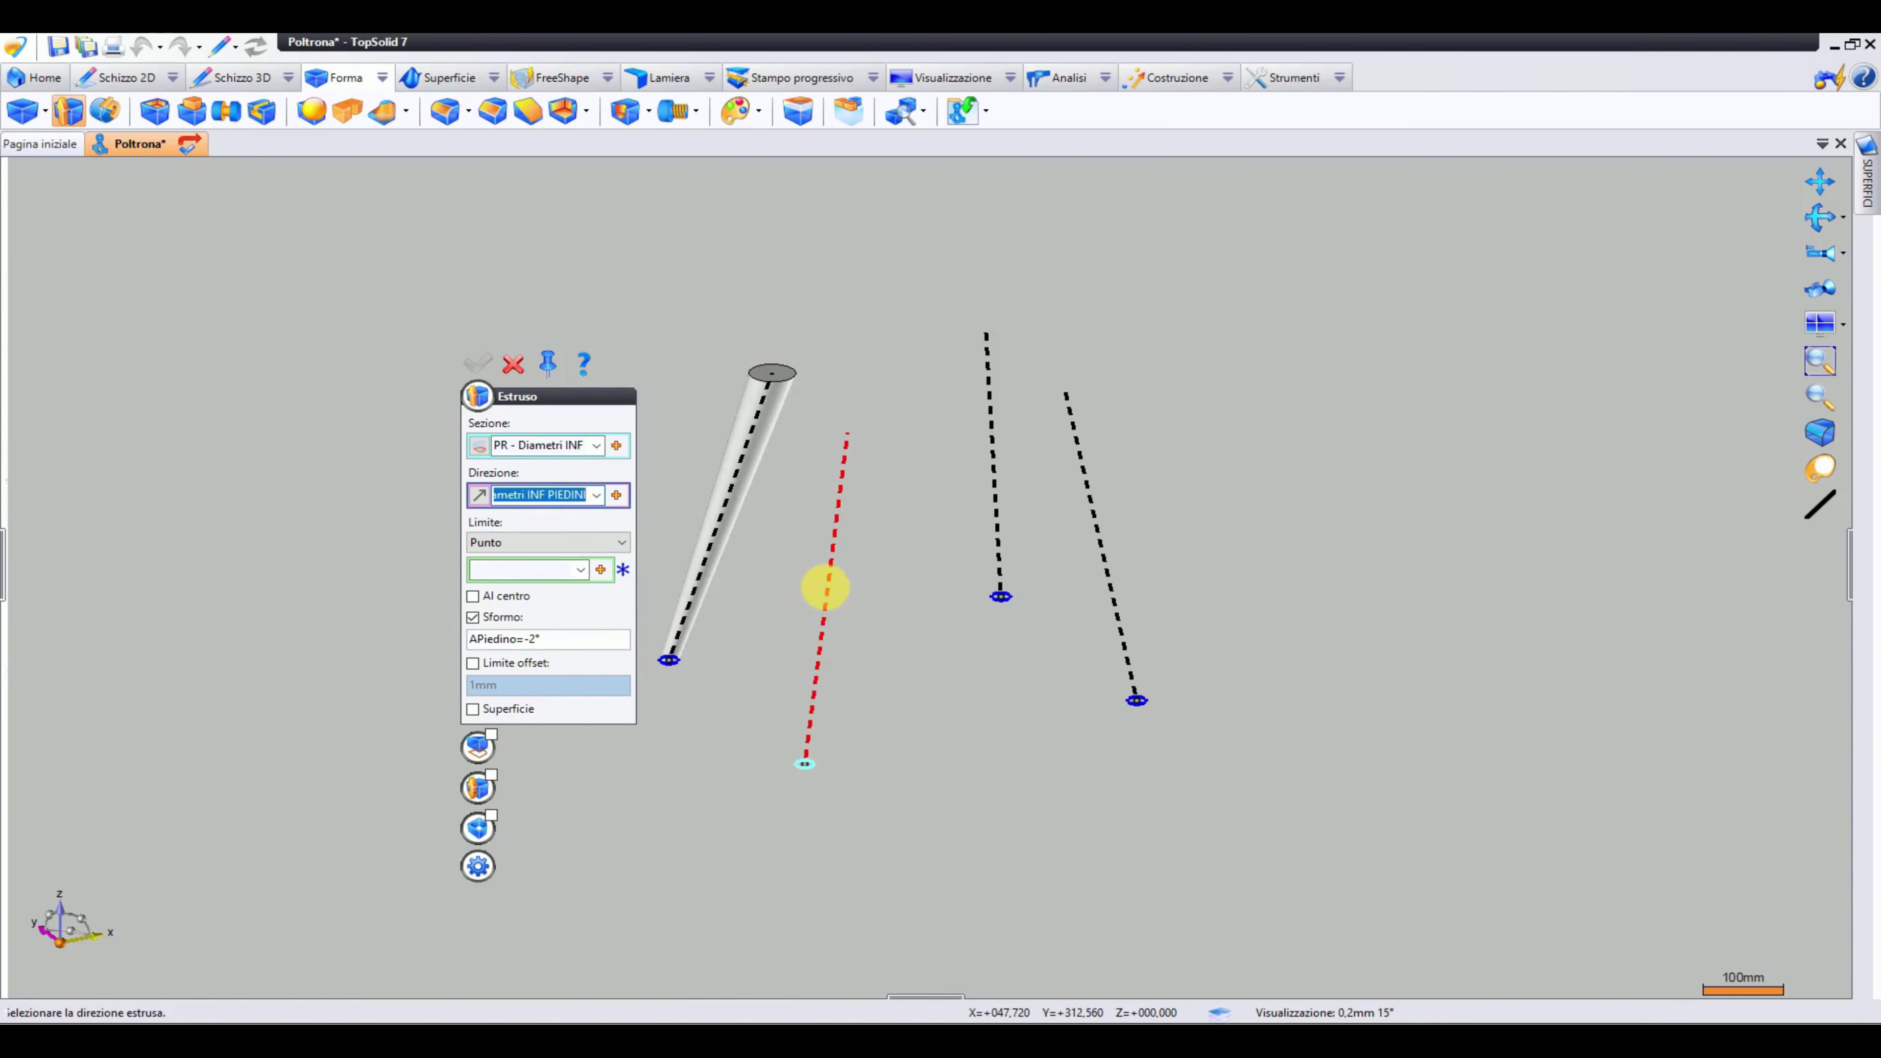
Extrude the second, third and fourth legs up to the tops of their axes
left_click(848, 435)
right_click(988, 707)
left_click(1000, 718)
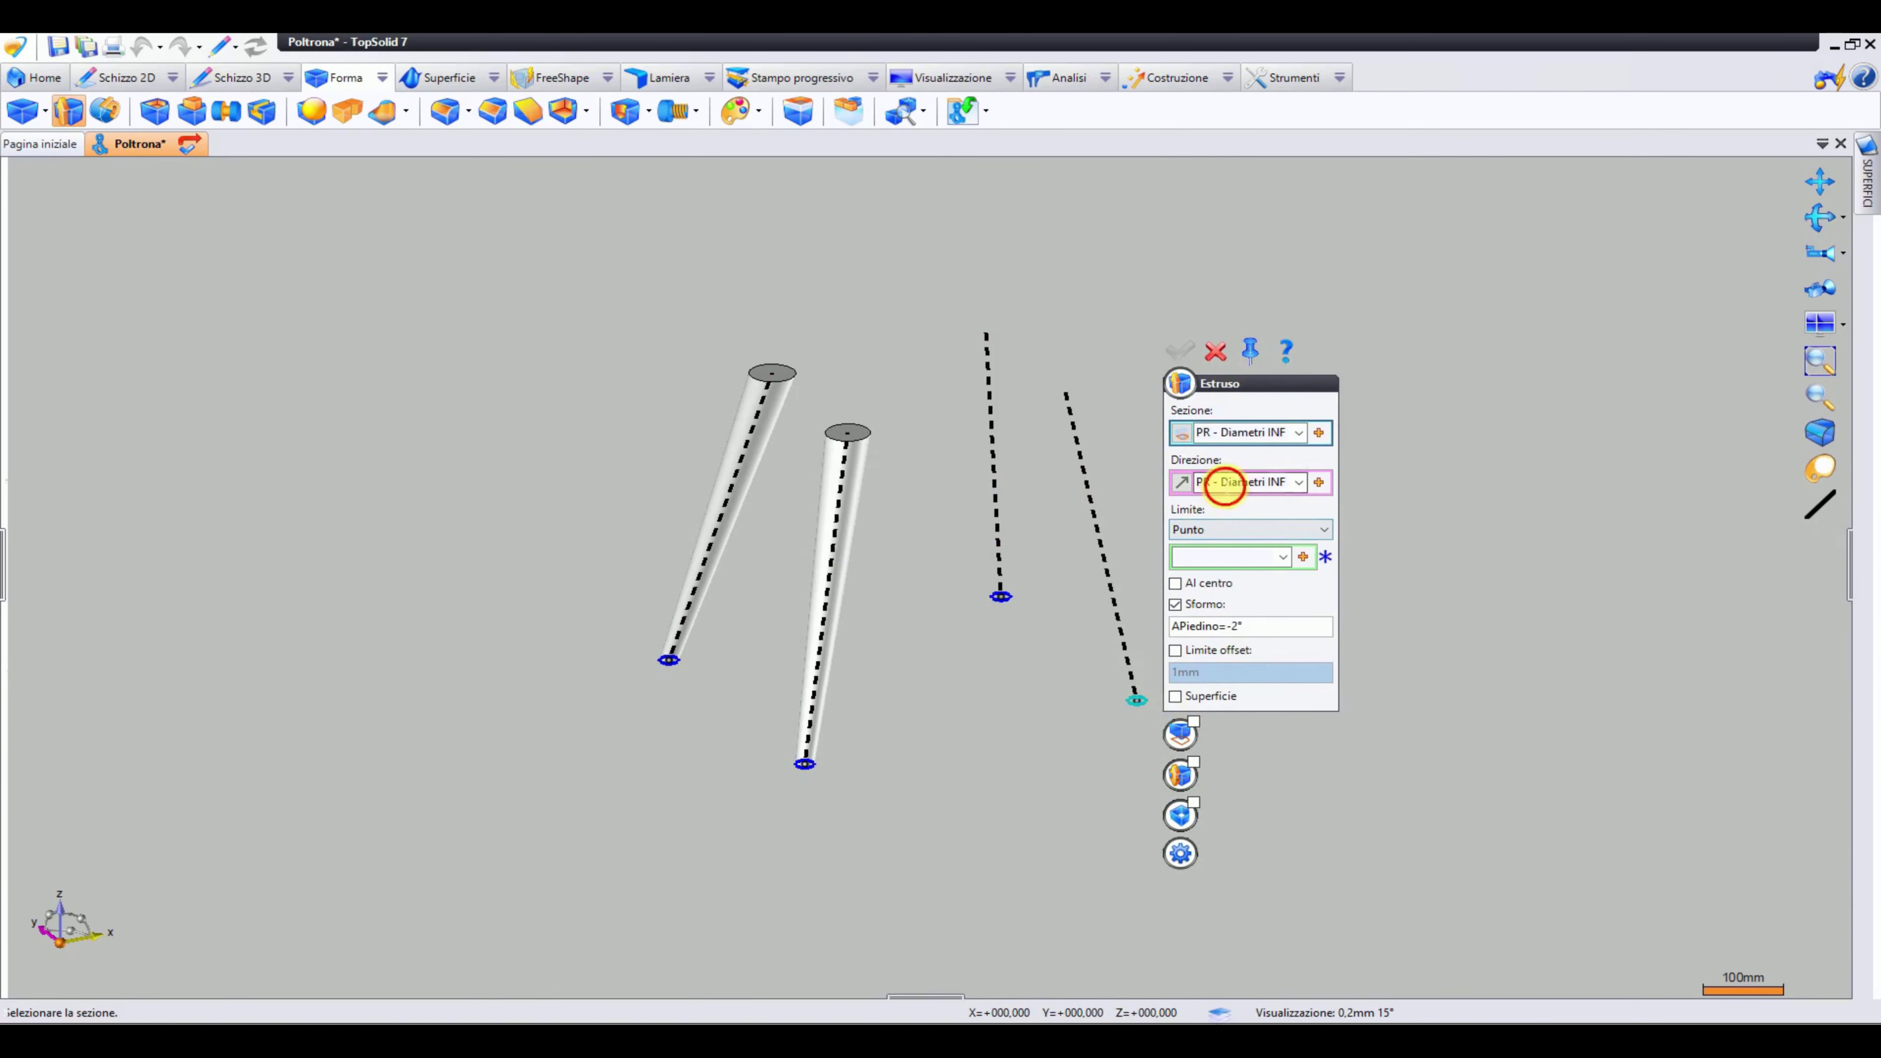
key("Return")
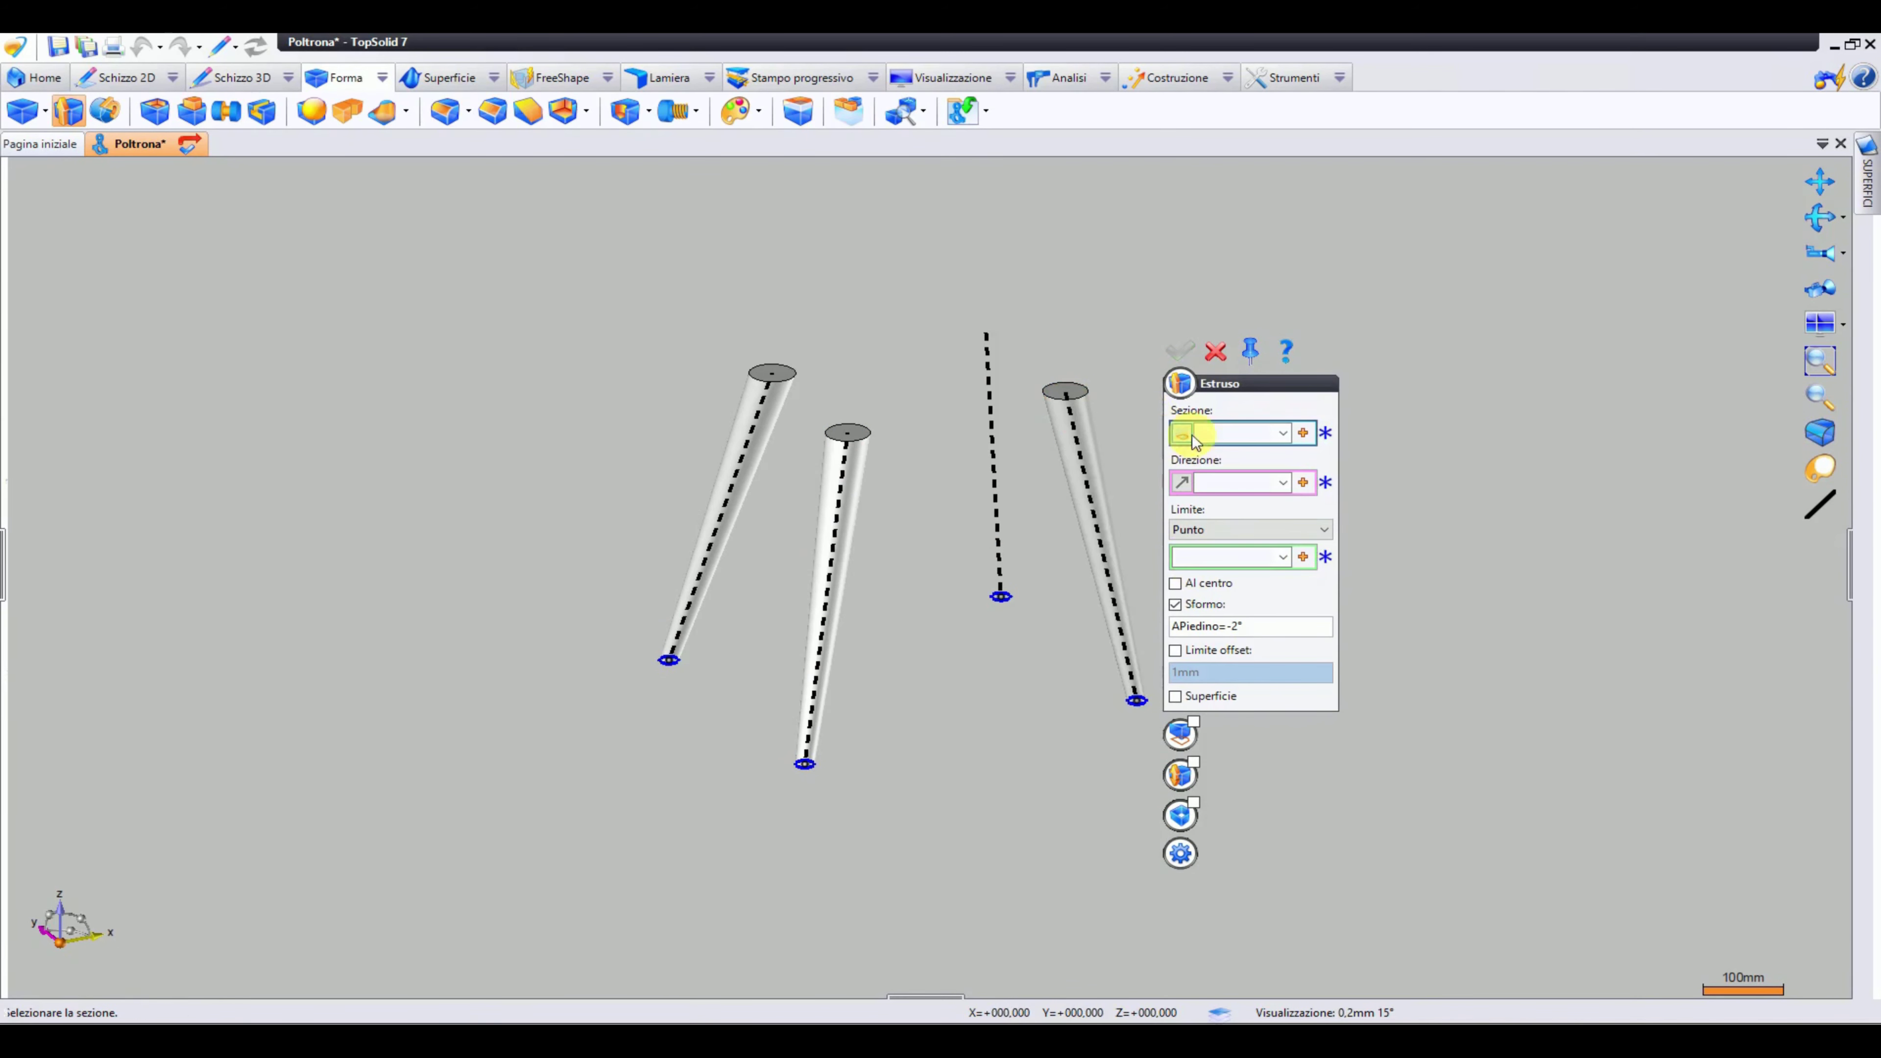
left_click(1010, 598)
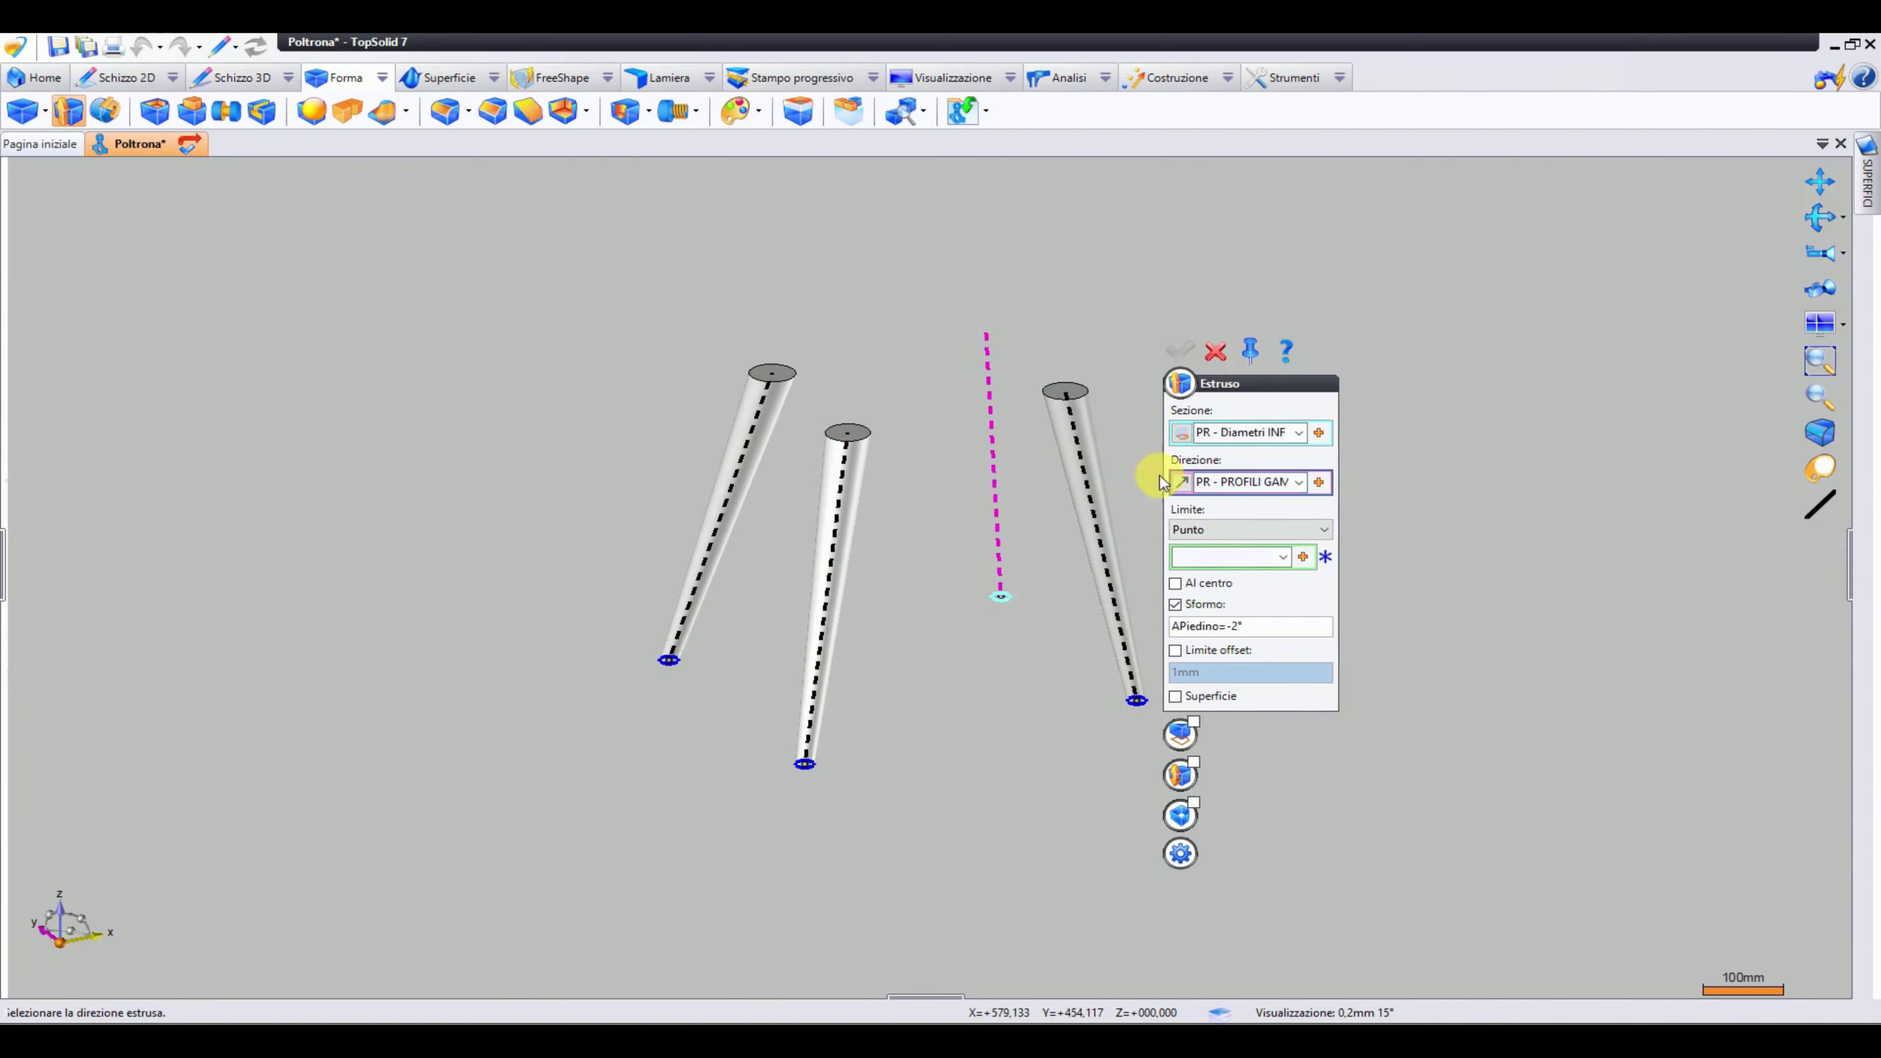
left_click(1002, 348)
right_click(1065, 322)
left_click(1081, 318)
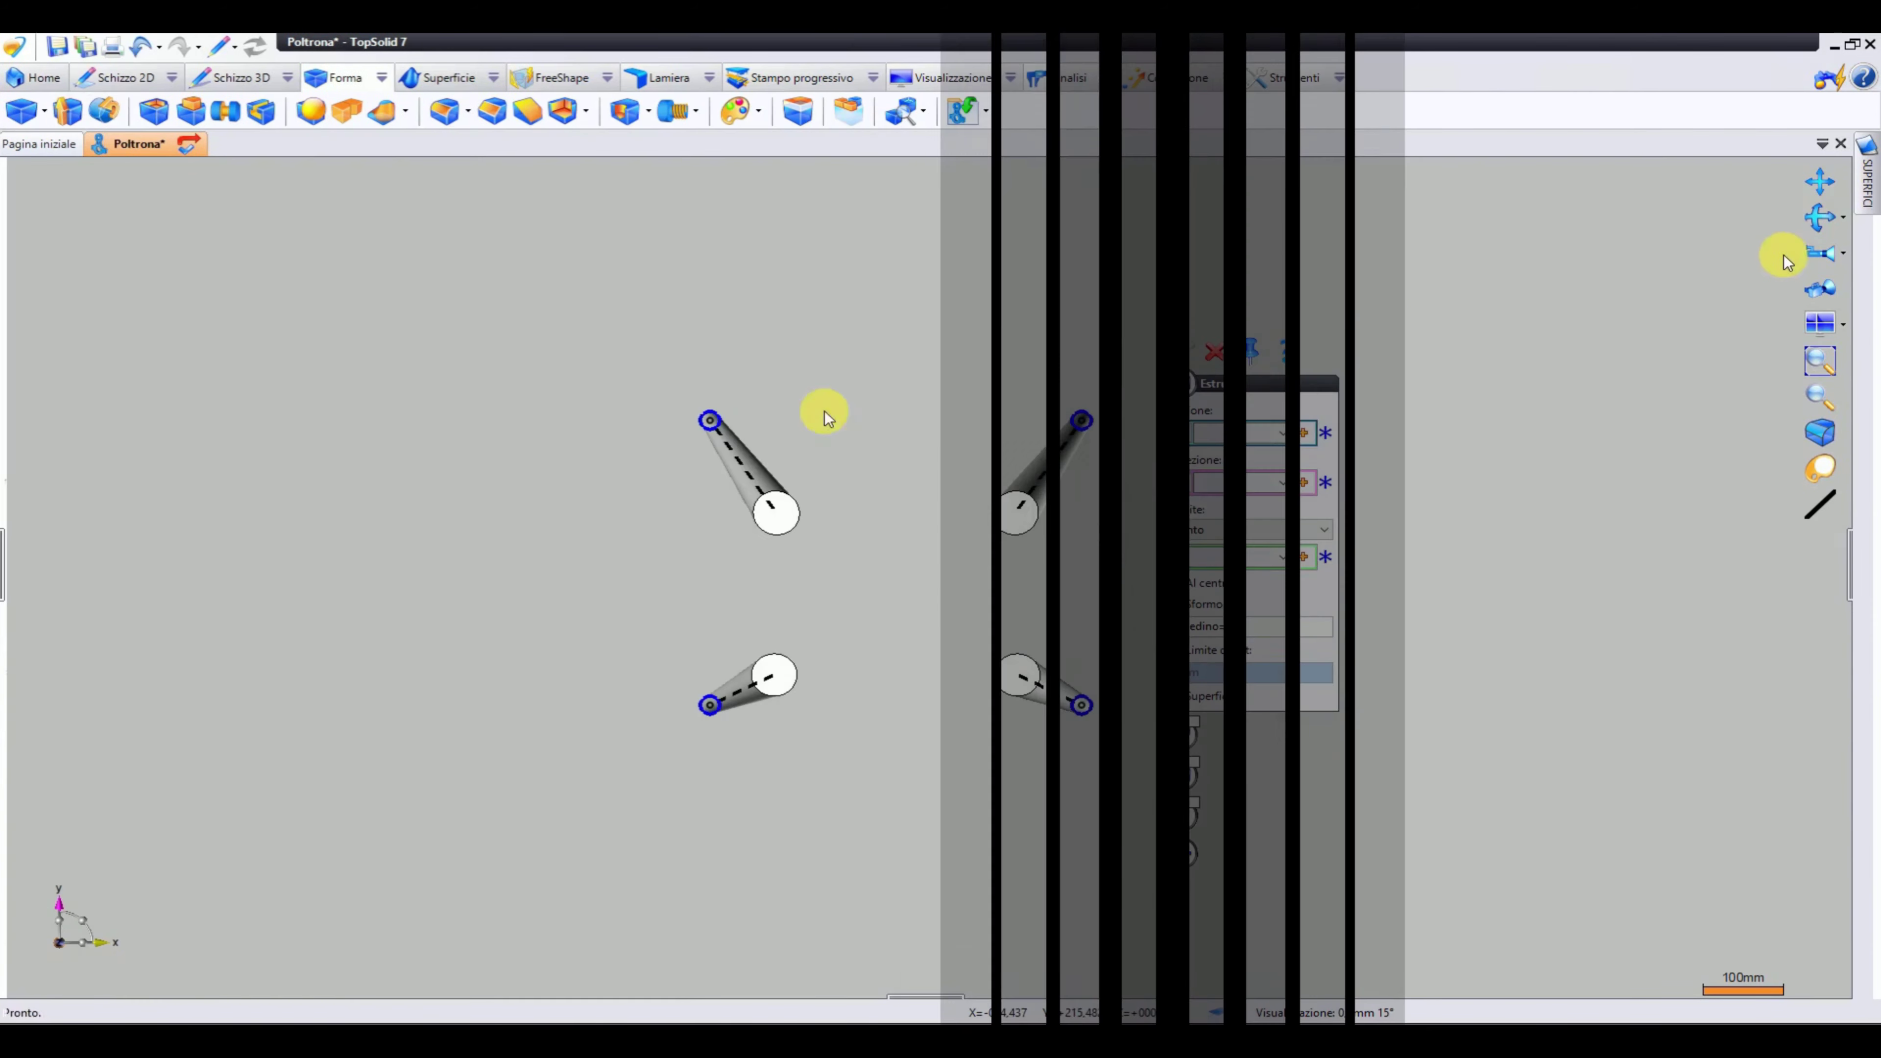
Drag the leg tops inward and bend Profilo SX-1 into a curve via its endpoint and midpoint
mouse_move(714, 425)
left_mouse_down()
mouse_move(790, 423)
mouse_move(693, 423)
left_mouse_up()
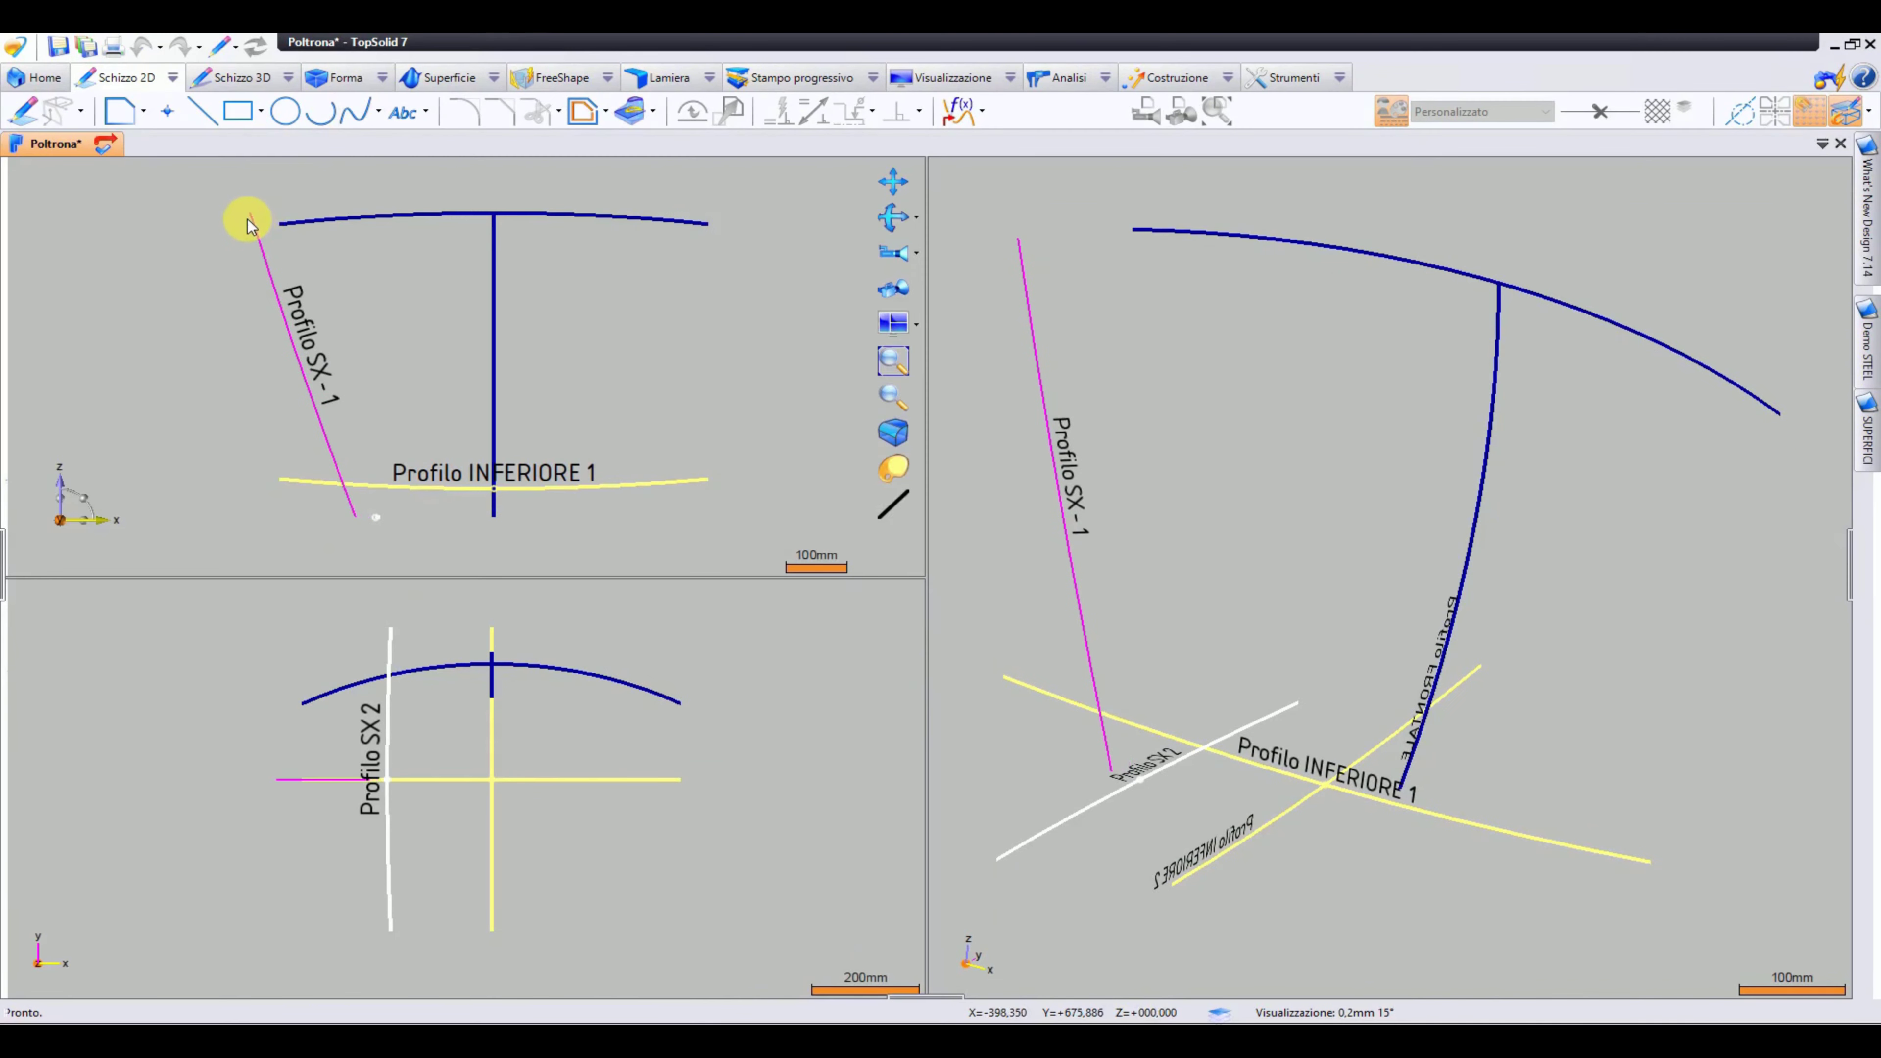
left_click_drag(251, 224, 235, 231)
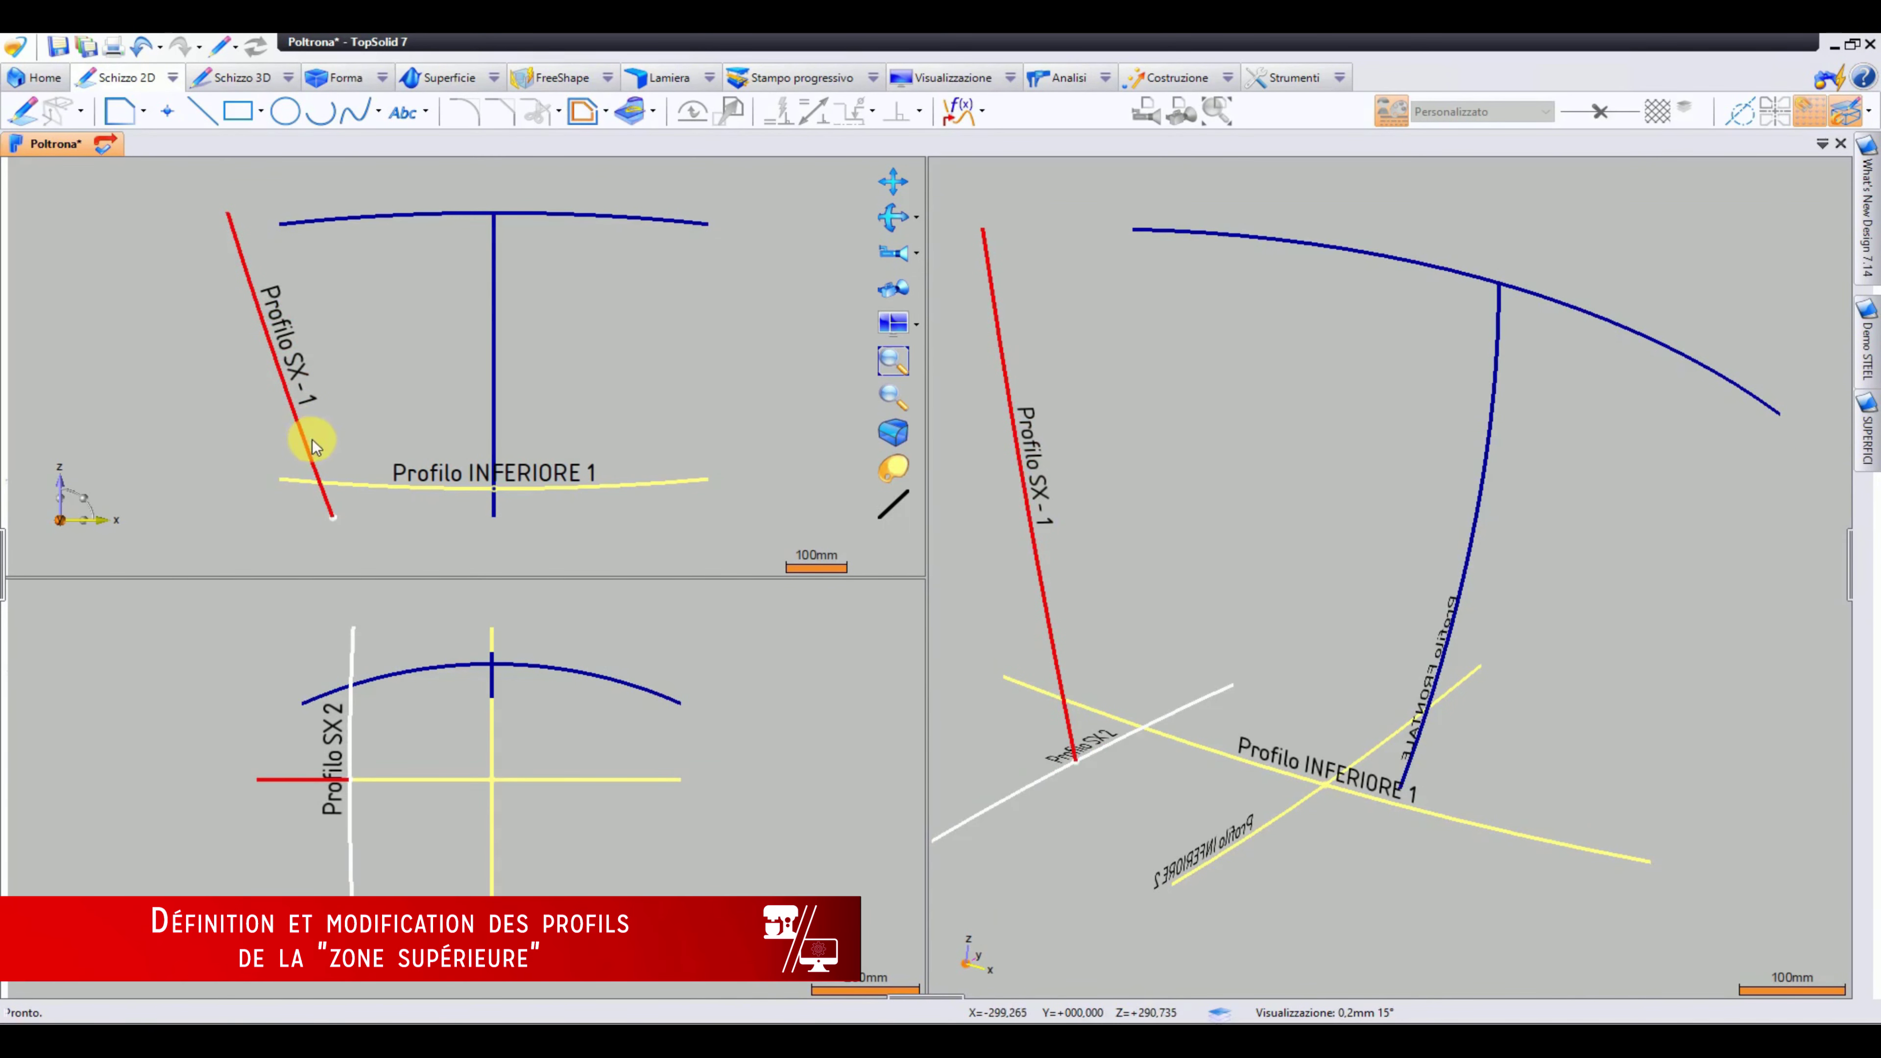
mouse_move(311, 445)
left_mouse_down()
mouse_move(345, 442)
mouse_move(287, 453)
left_mouse_up()
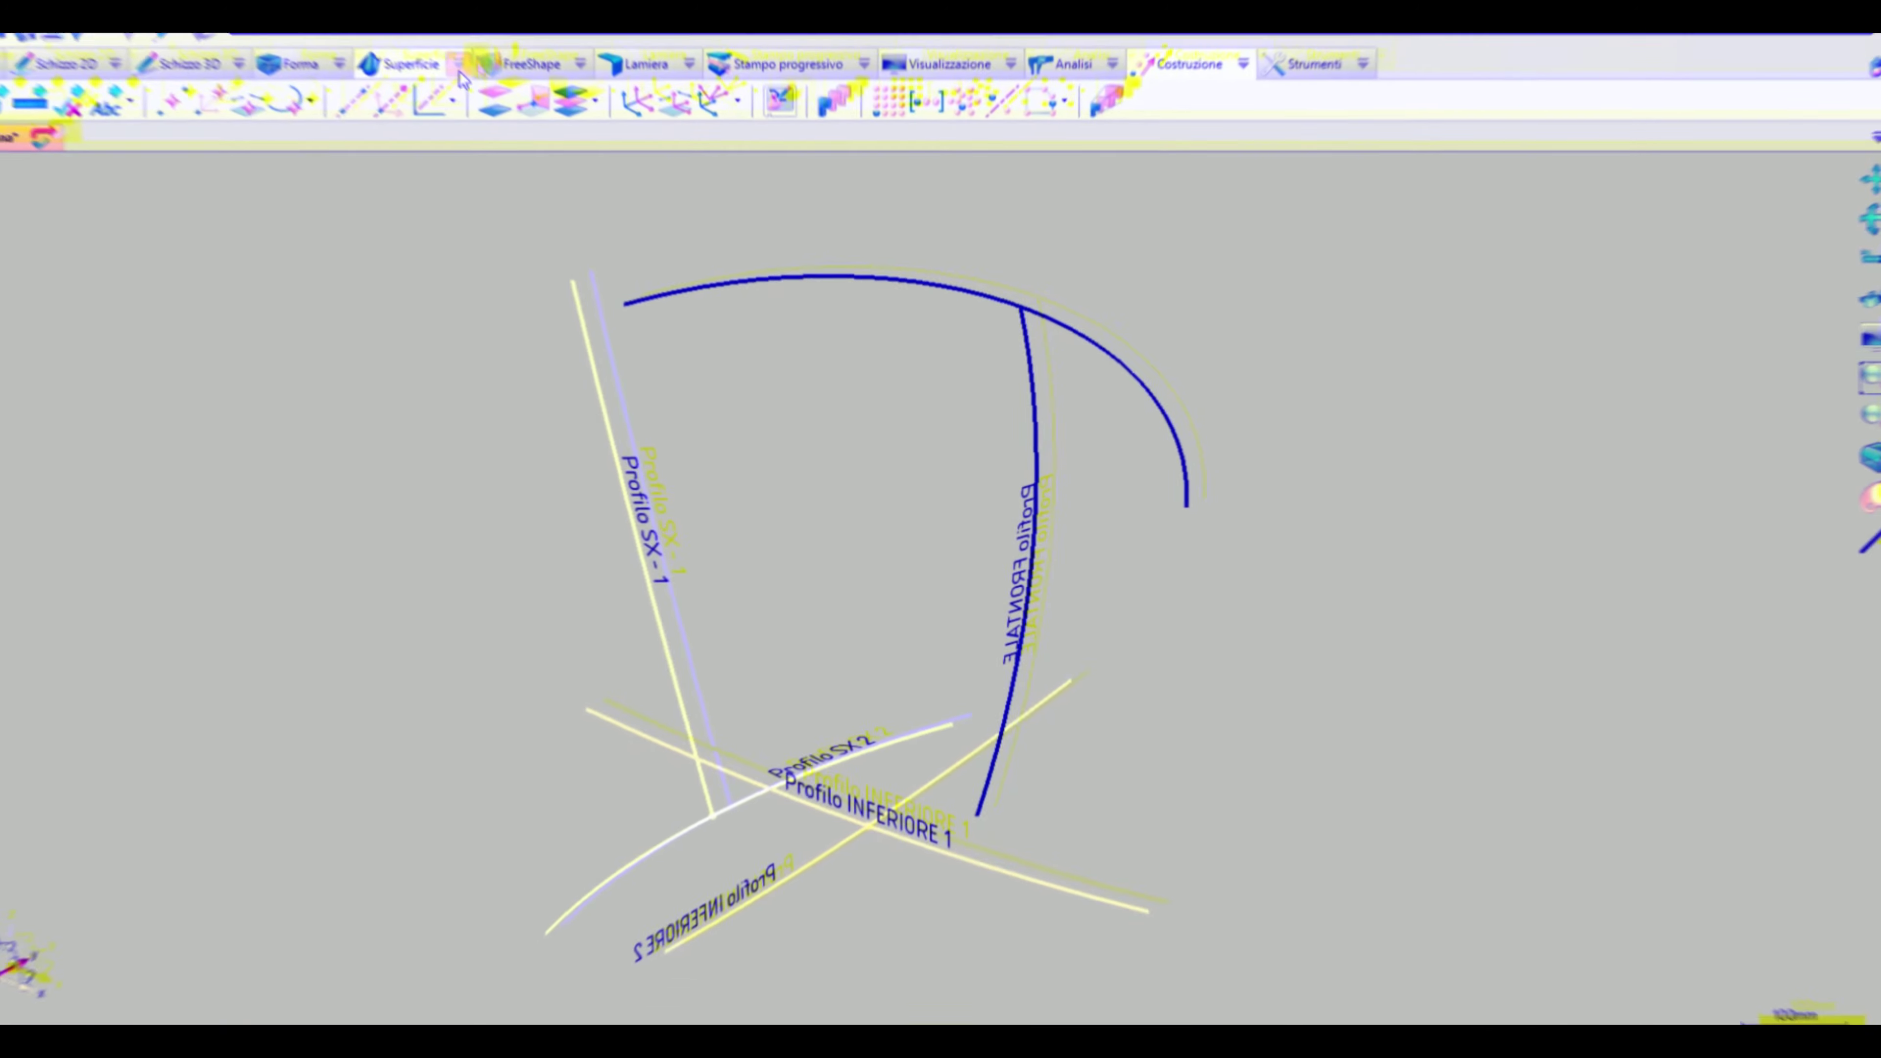
Build the left-side loft surface with PR1-ZONA SINISTRA as its guide curve
left_click(501, 87)
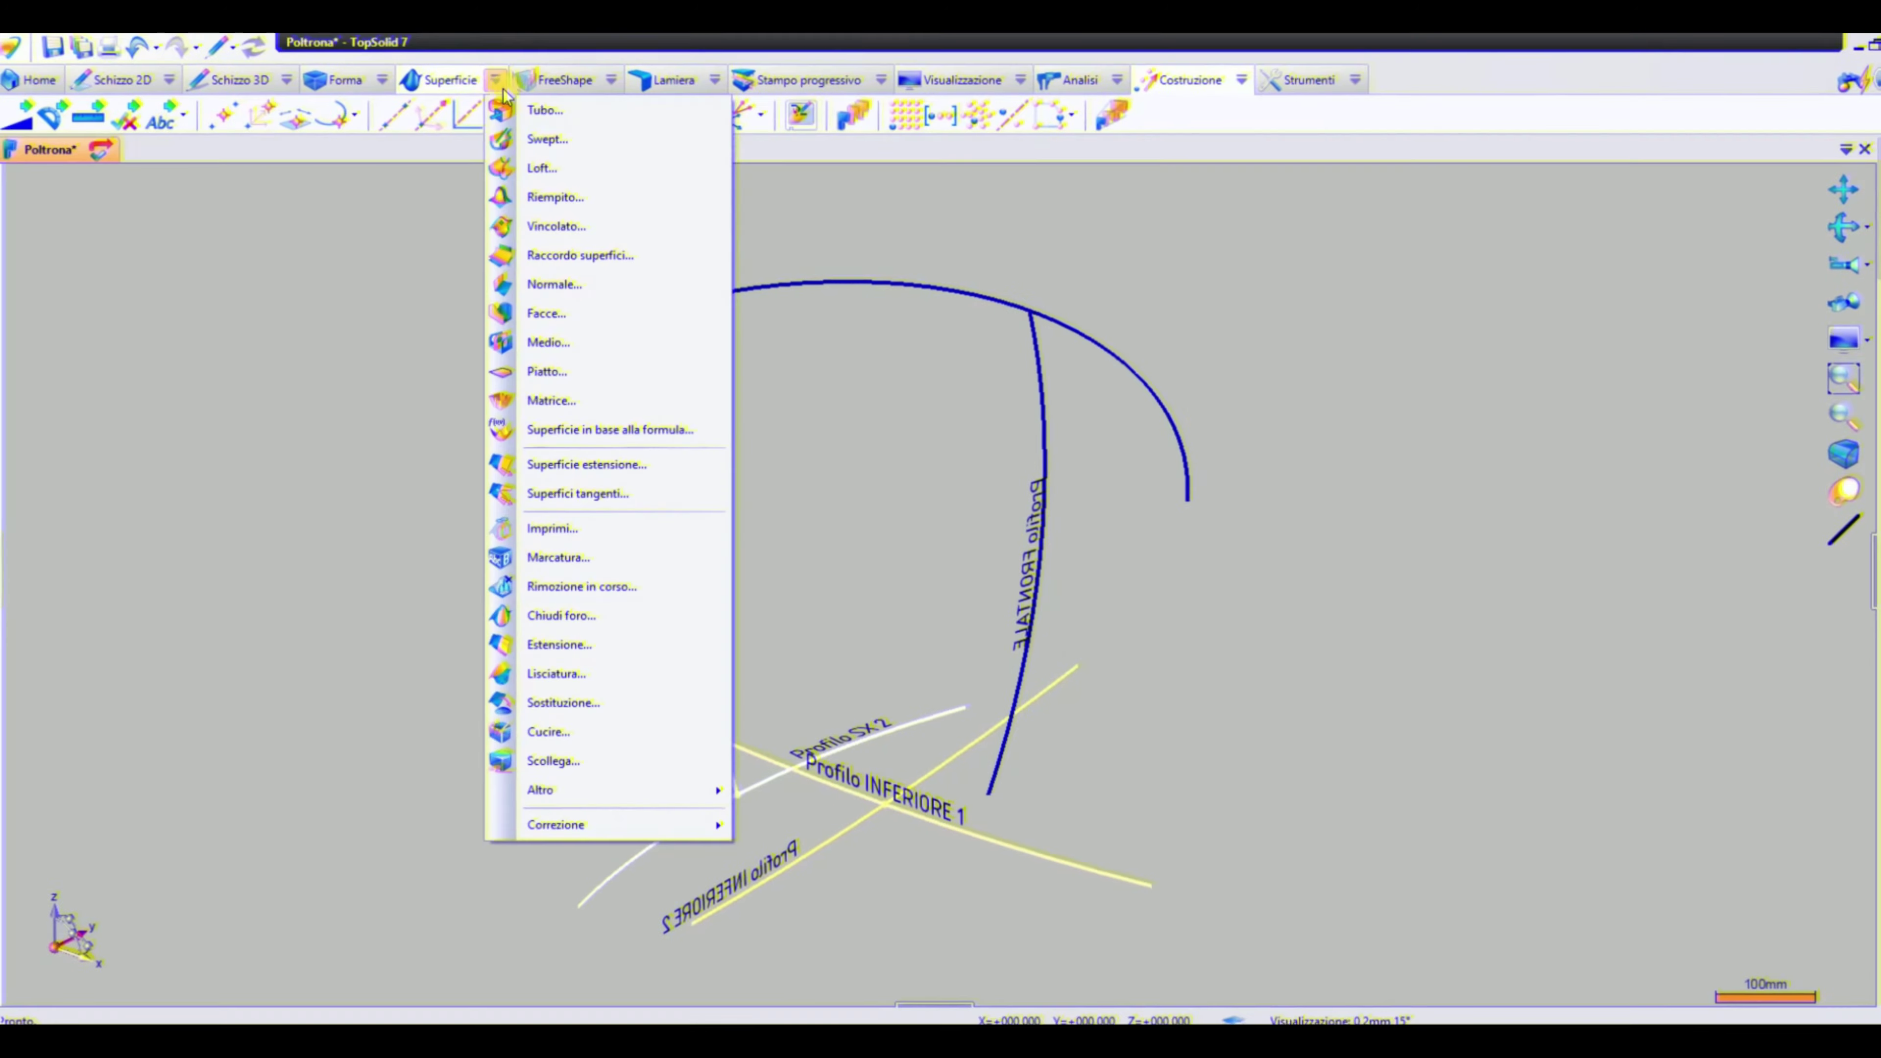
left_click(544, 168)
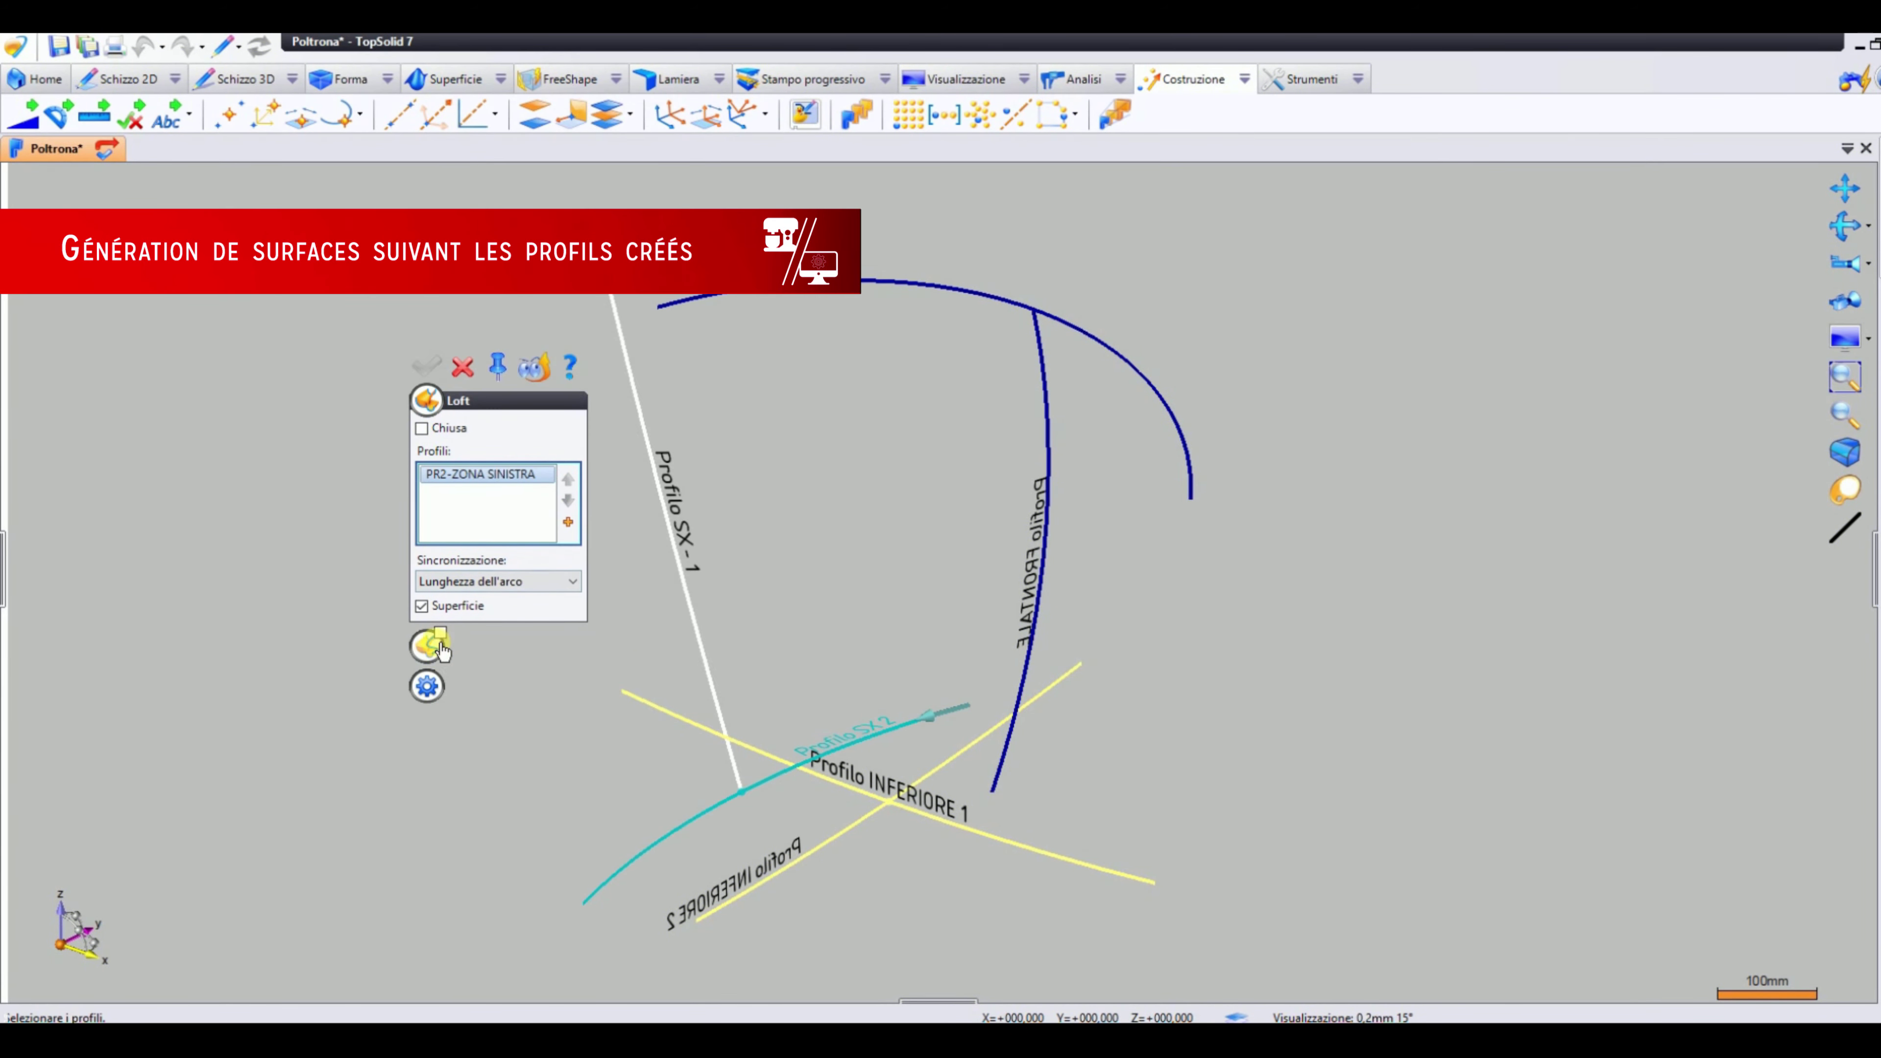
left_click(442, 651)
left_click(703, 649)
middle_click_drag(703, 648, 849, 709)
right_click(1288, 692)
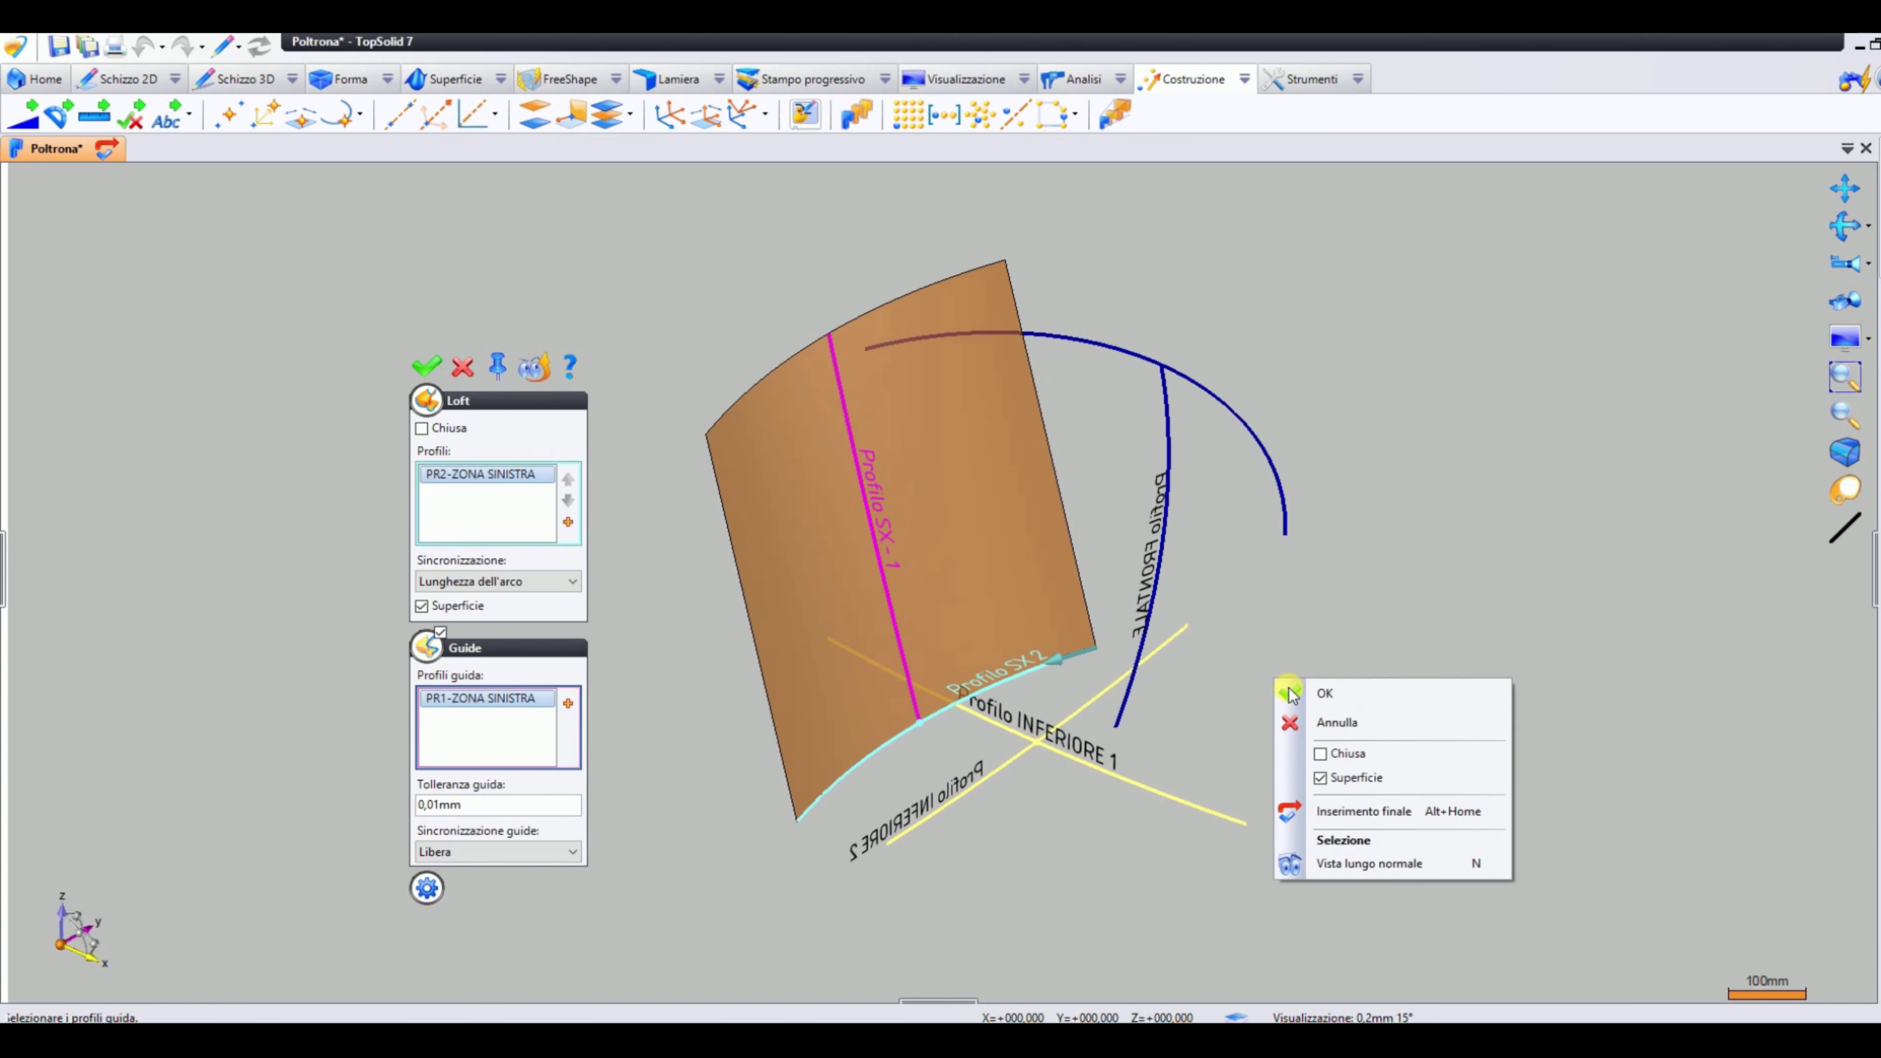
left_click(1325, 693)
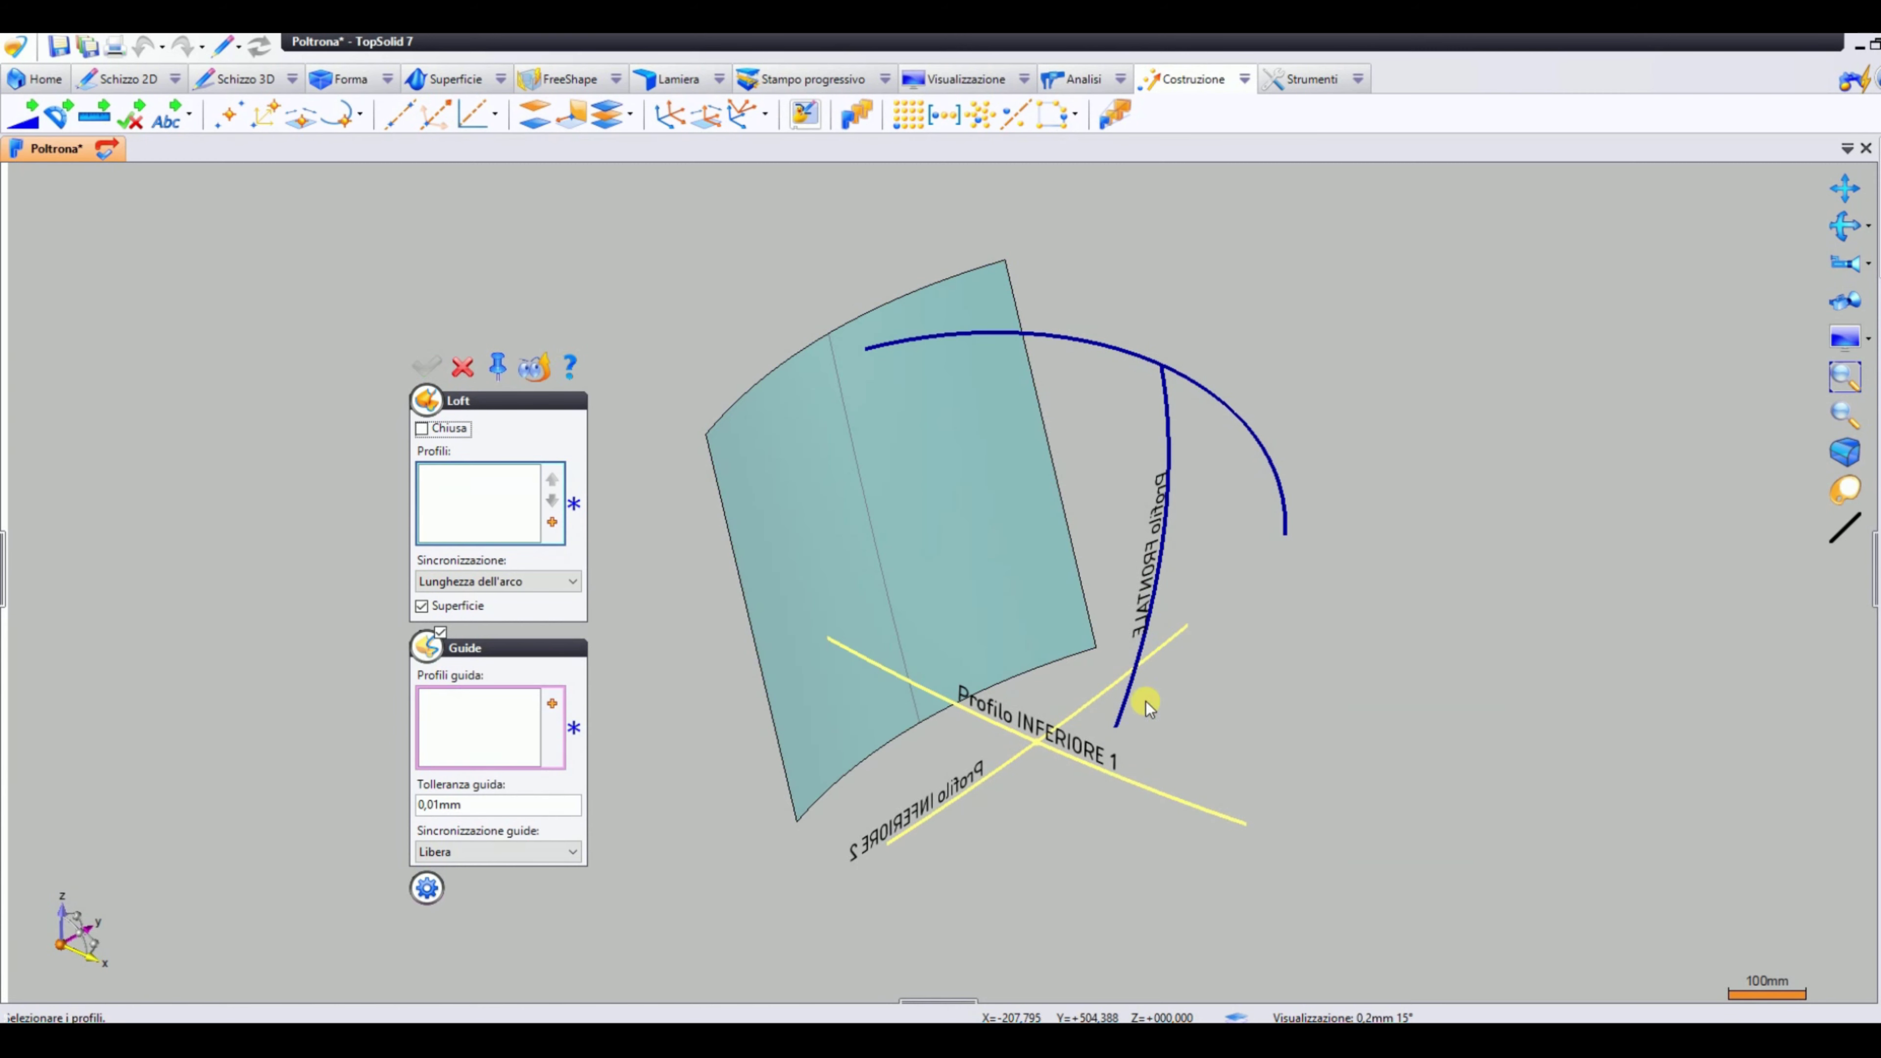
Loft the lower zone profiles and the curved back, using the blue front curve as guide
left_click(926, 702)
right_click(1393, 629)
left_click(1429, 630)
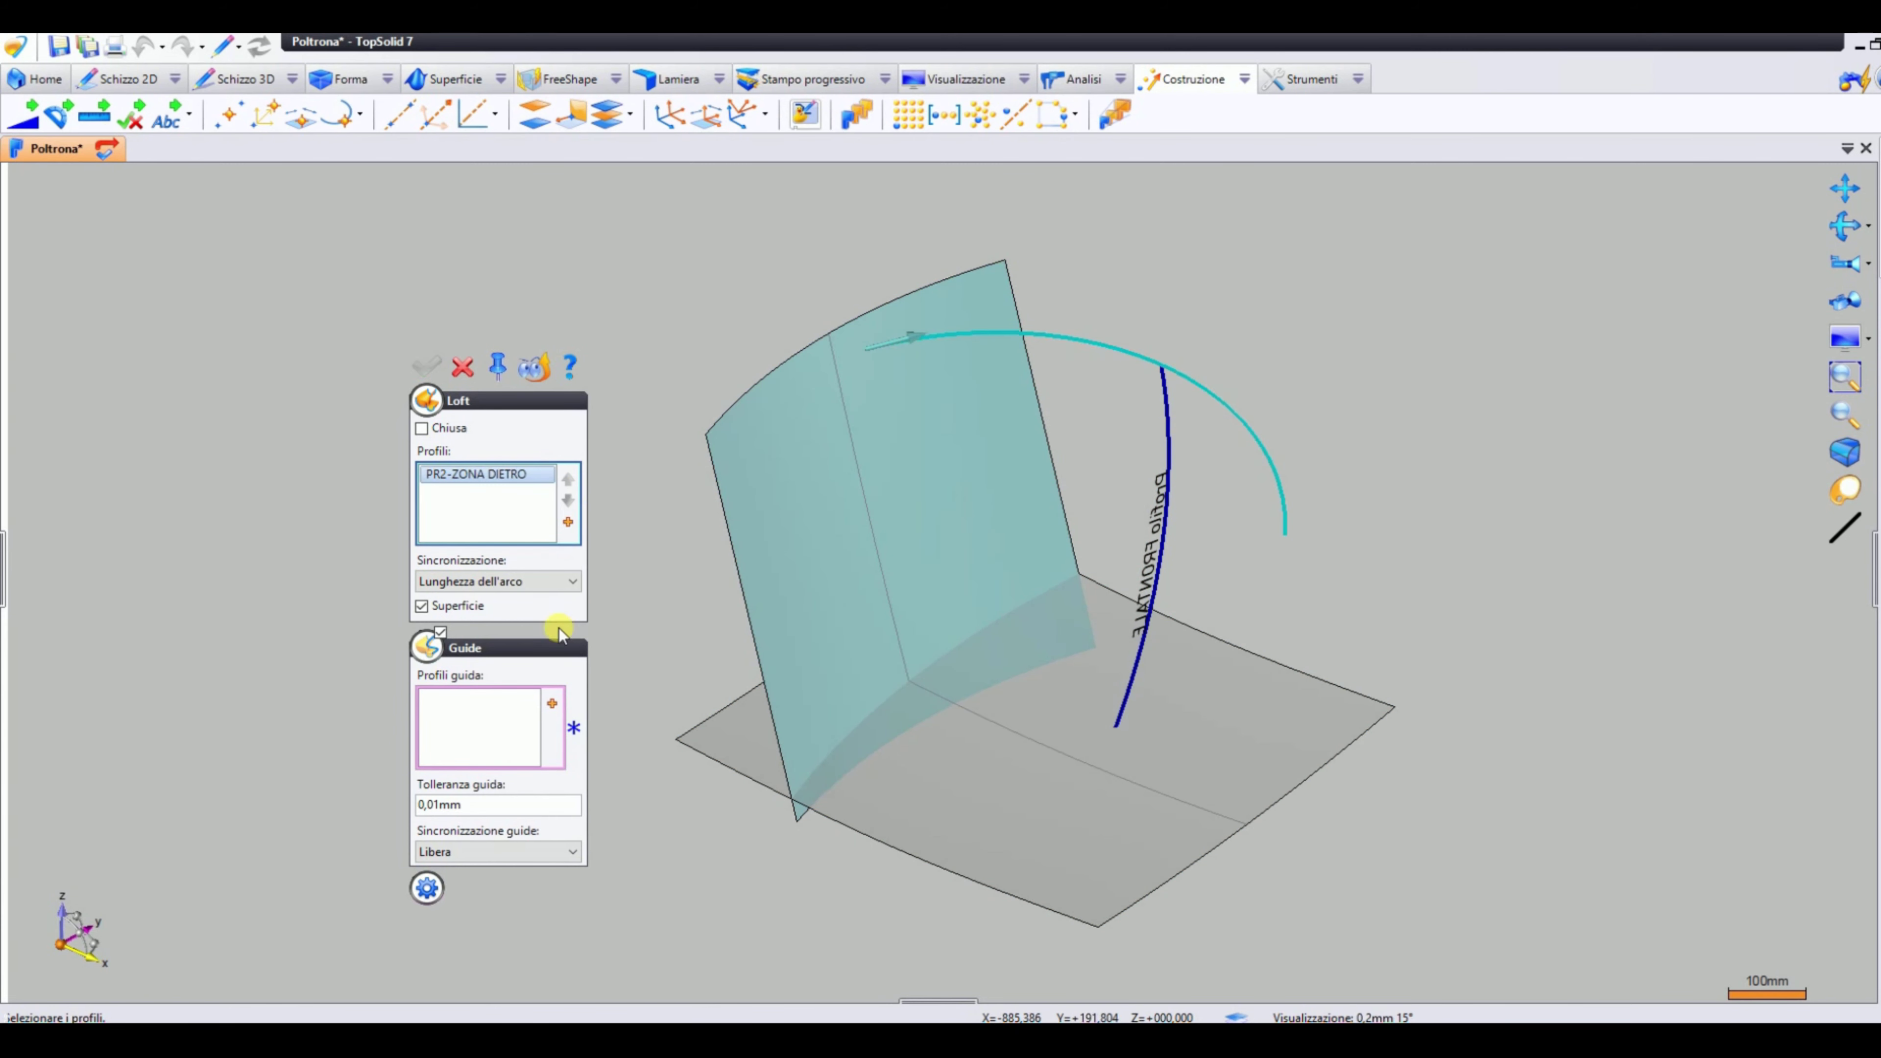
left_click(1160, 448)
middle_click_drag(1167, 437, 1289, 390)
key("Return")
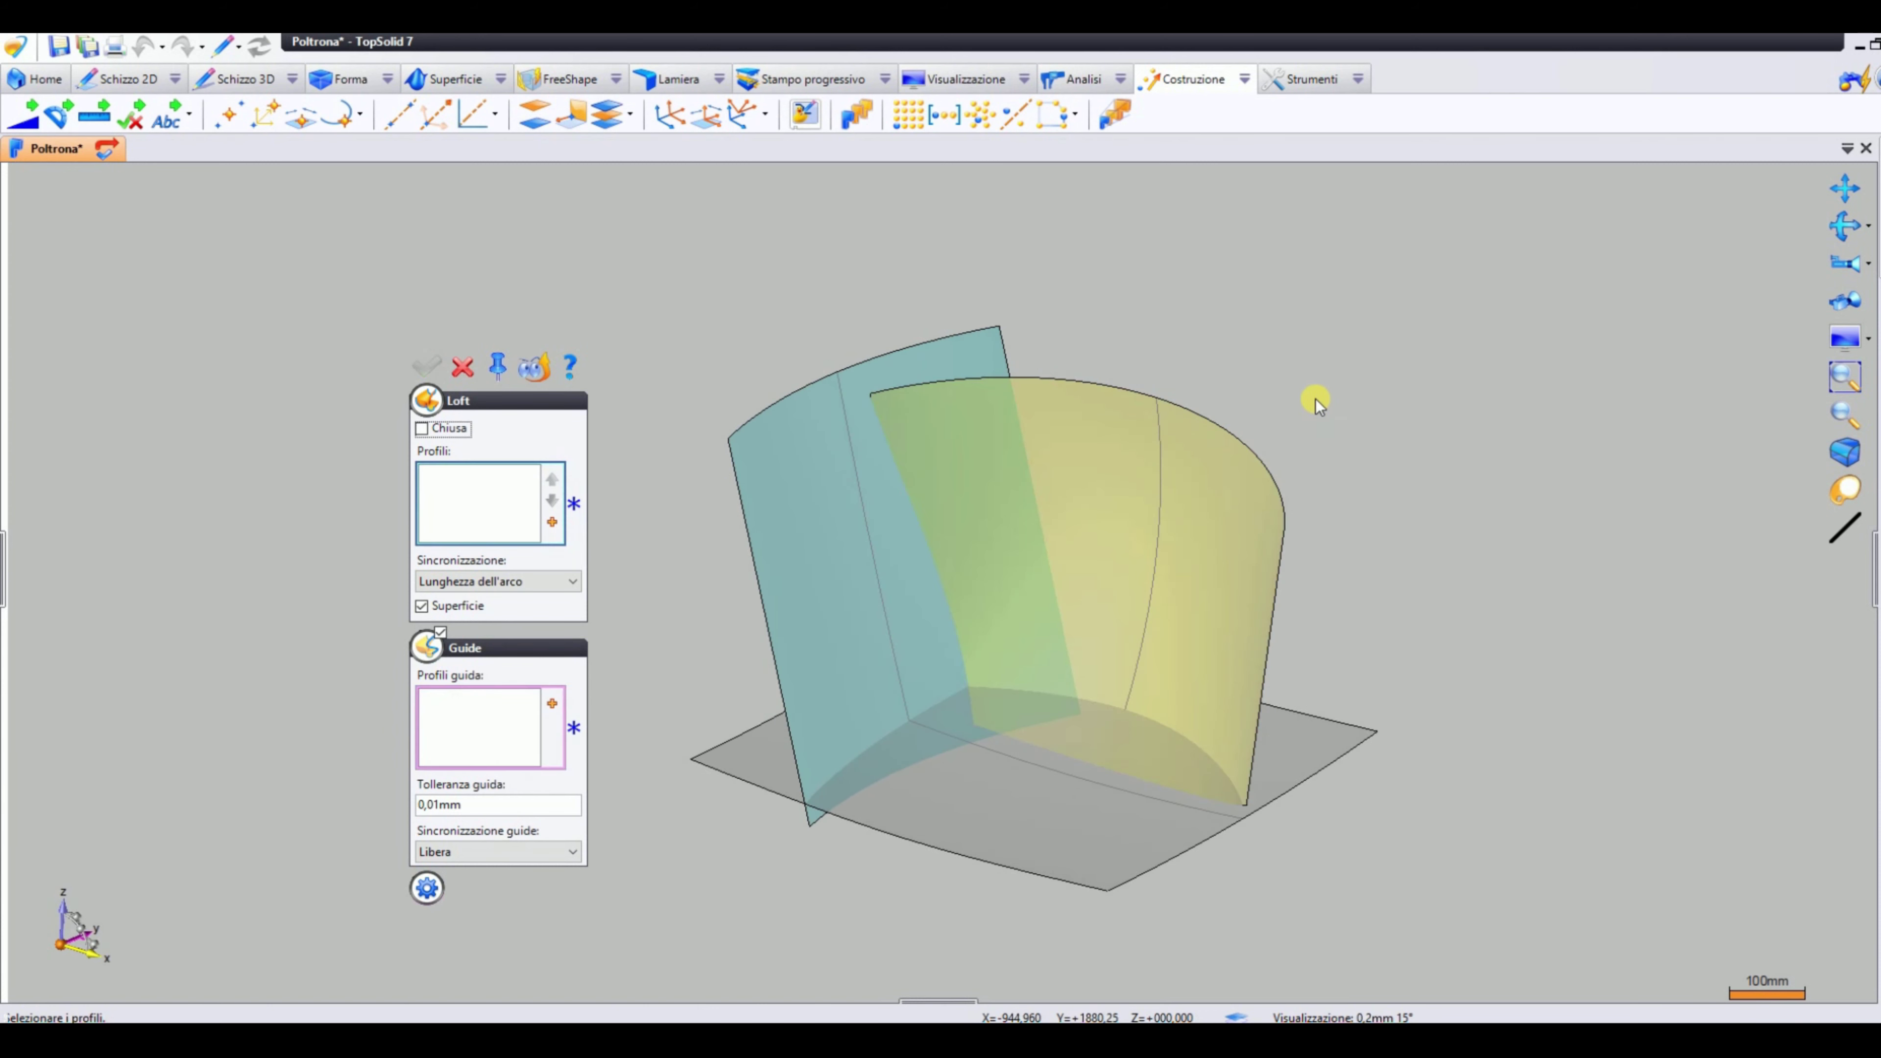
key("Escape")
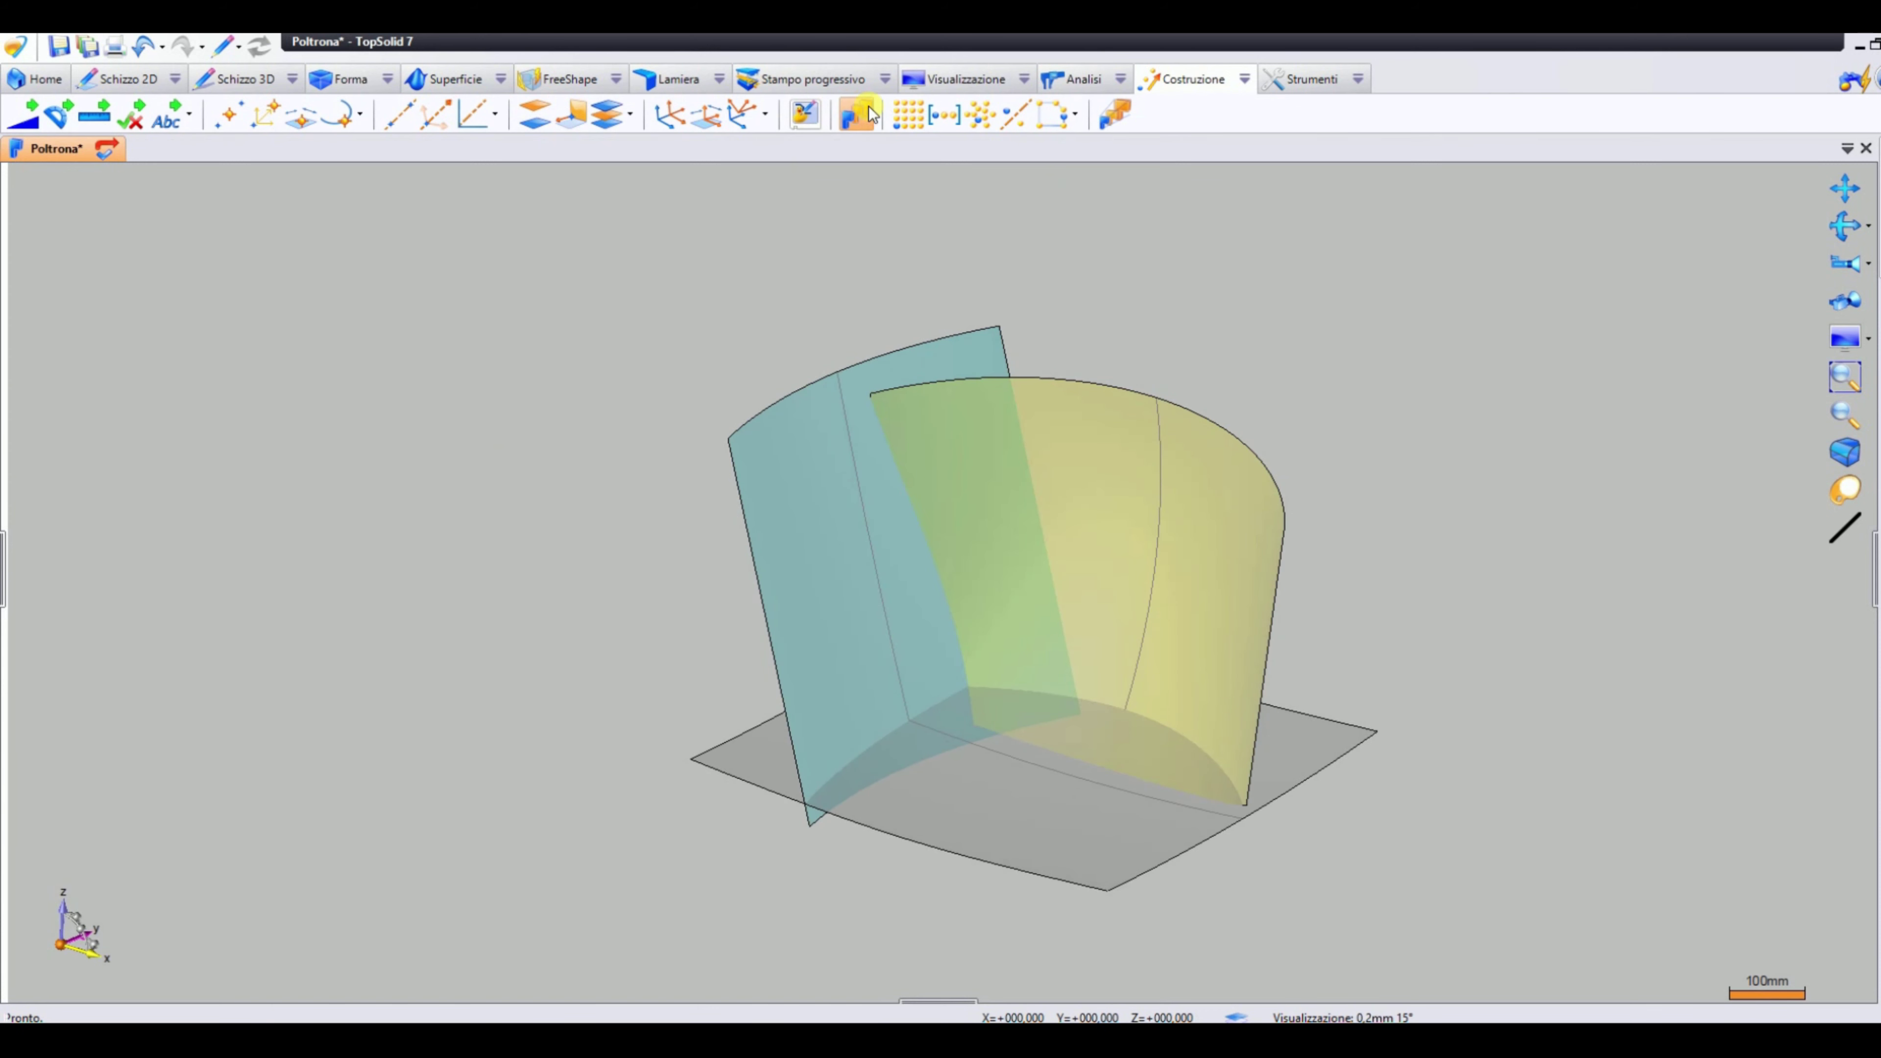
Mirror the blue left side surface across the YZ plane to create the opposite side
left_click(872, 115)
left_click(800, 463)
left_click(146, 532)
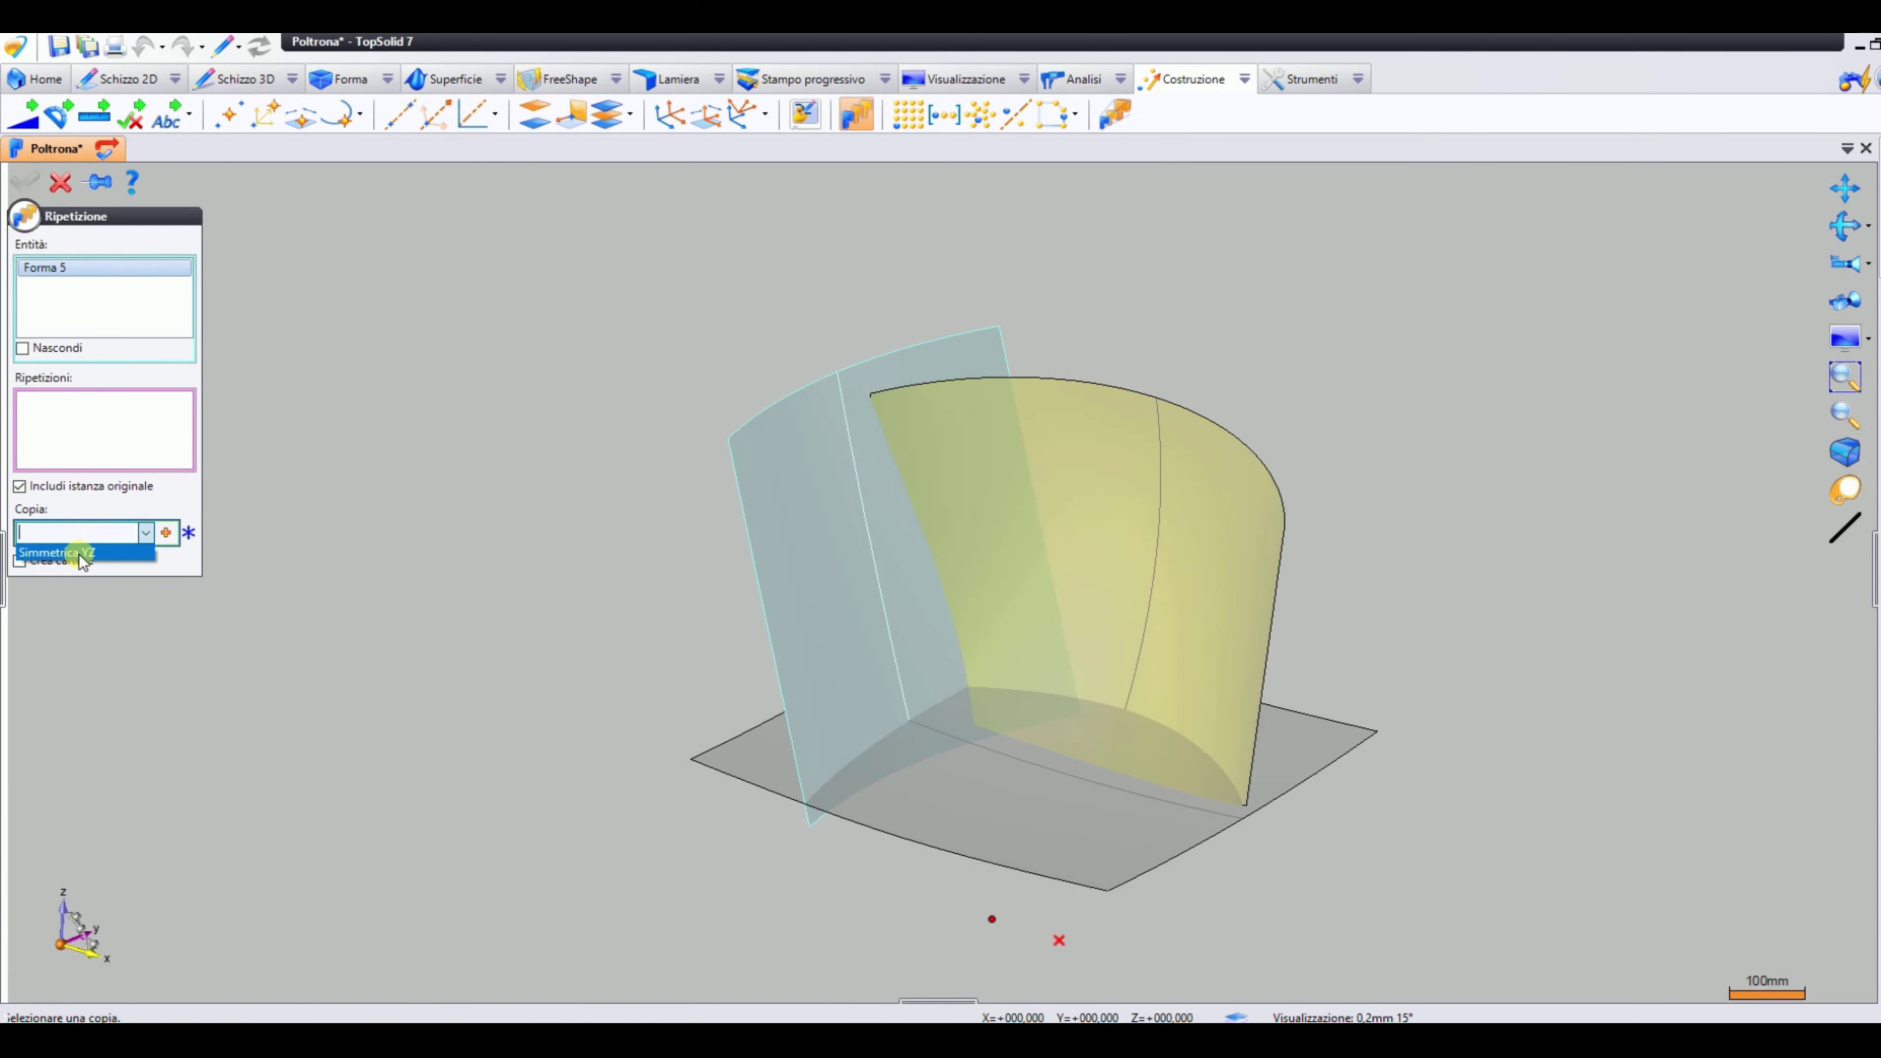
left_click(81, 552)
right_click(485, 527)
left_click(503, 539)
right_click(522, 528)
mouse_move(1133, 664)
middle_mouse_down()
mouse_move(855, 613)
mouse_move(839, 357)
middle_mouse_up()
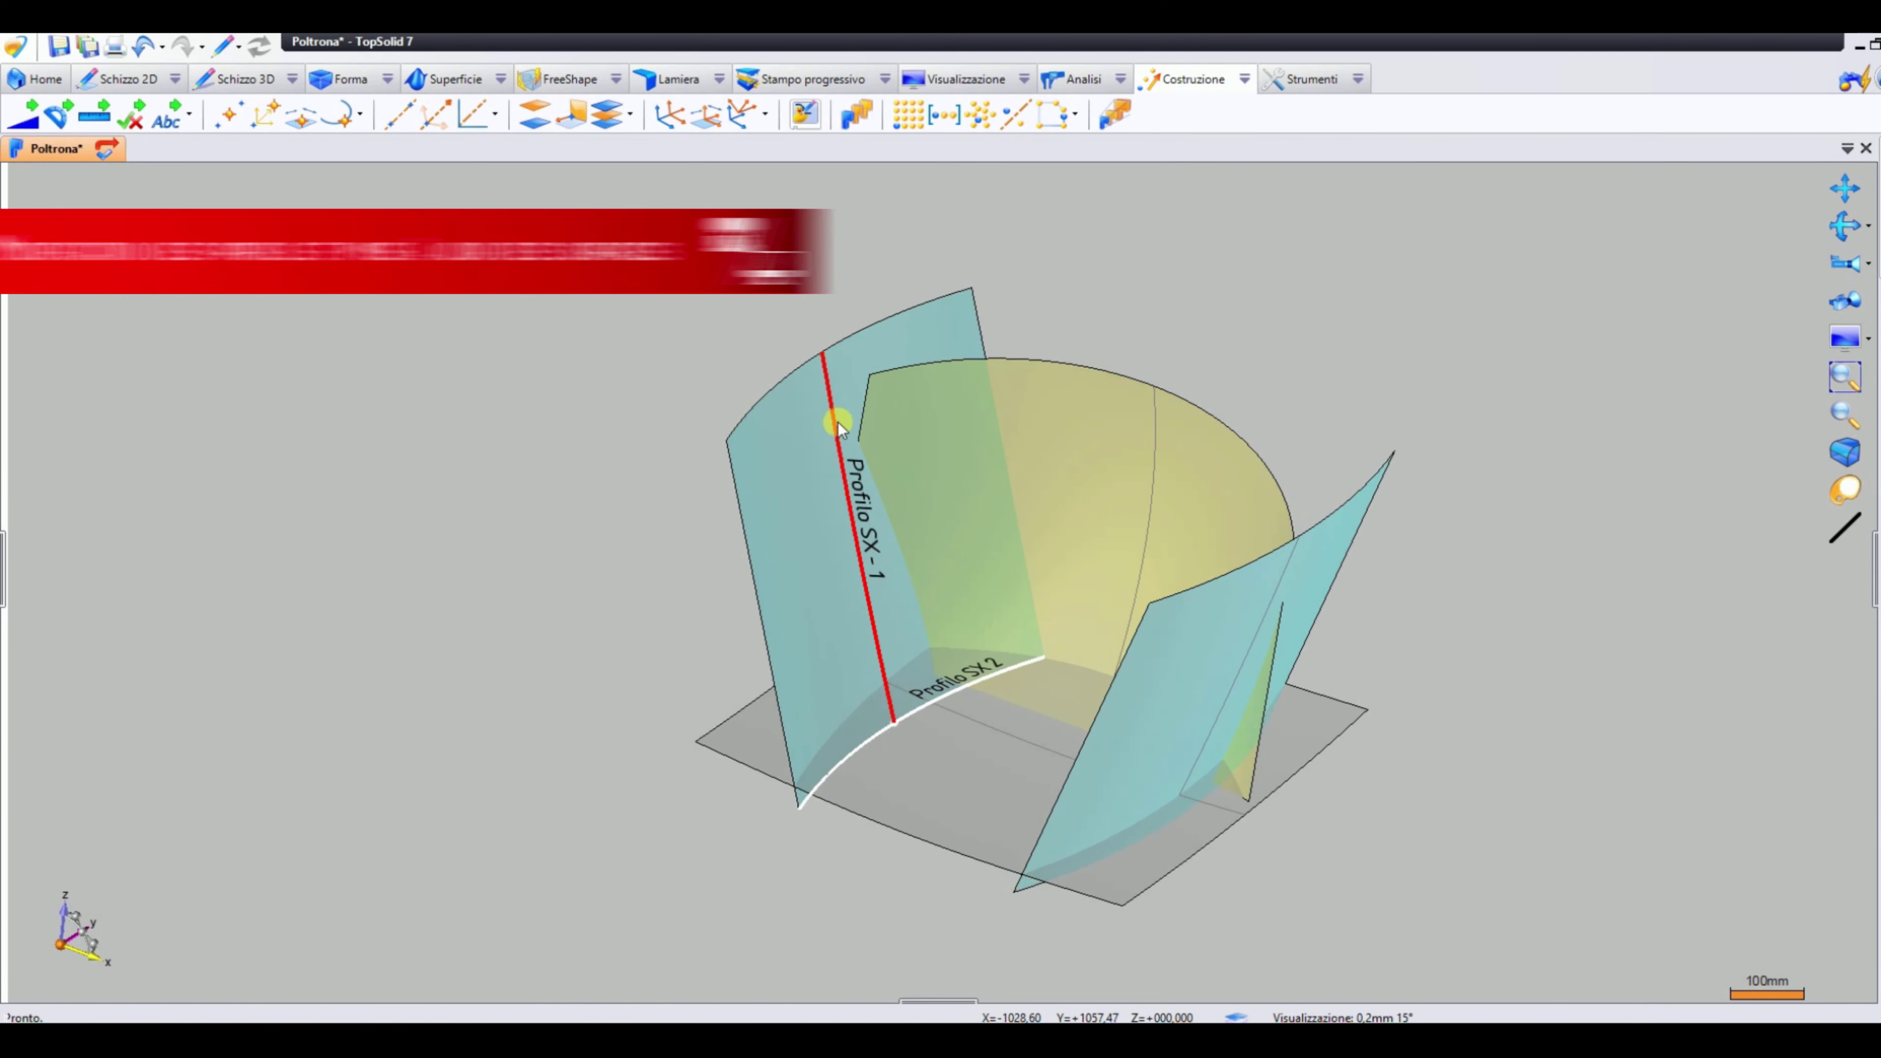
Reshape Profilo SX-2 and Profilo INFERIORE 1 and 2 by dragging their ends, checking along X
left_click_drag(815, 811, 830, 812)
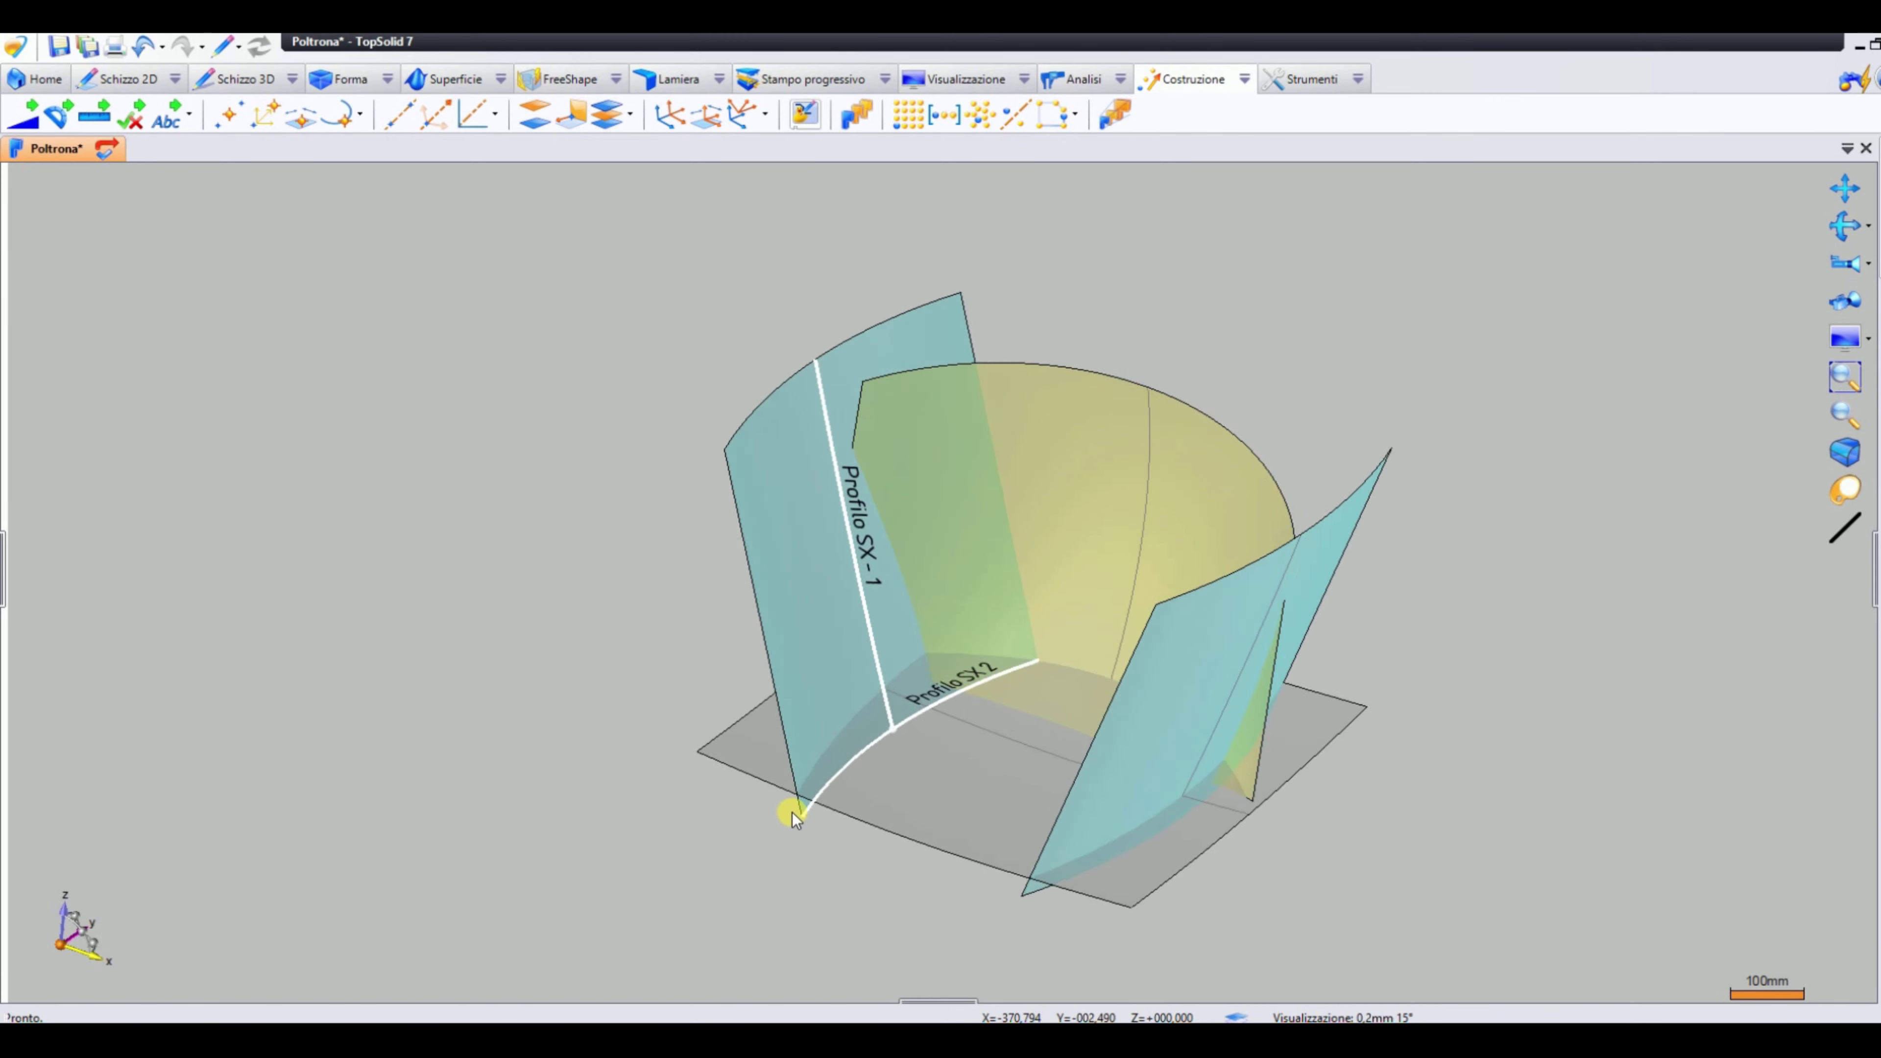
middle_click_drag(792, 811, 965, 787)
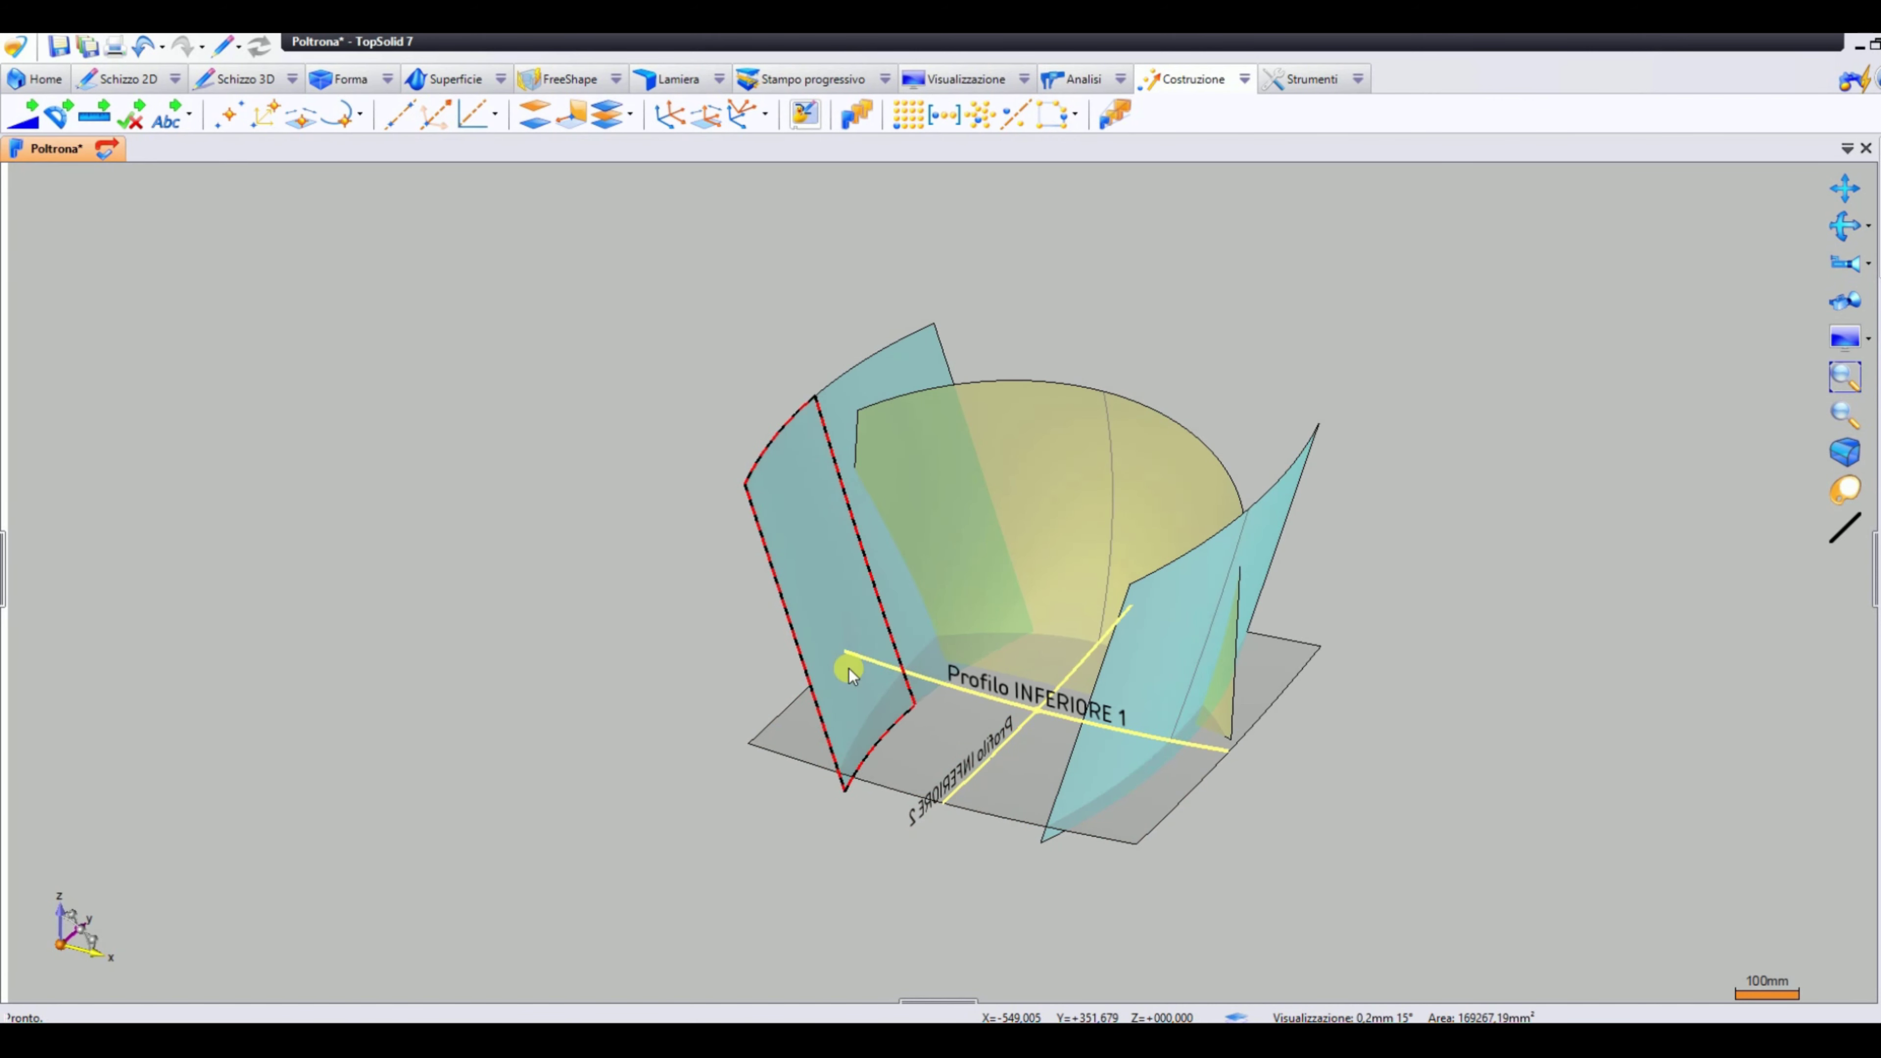
left_click_drag(1228, 745, 1228, 732)
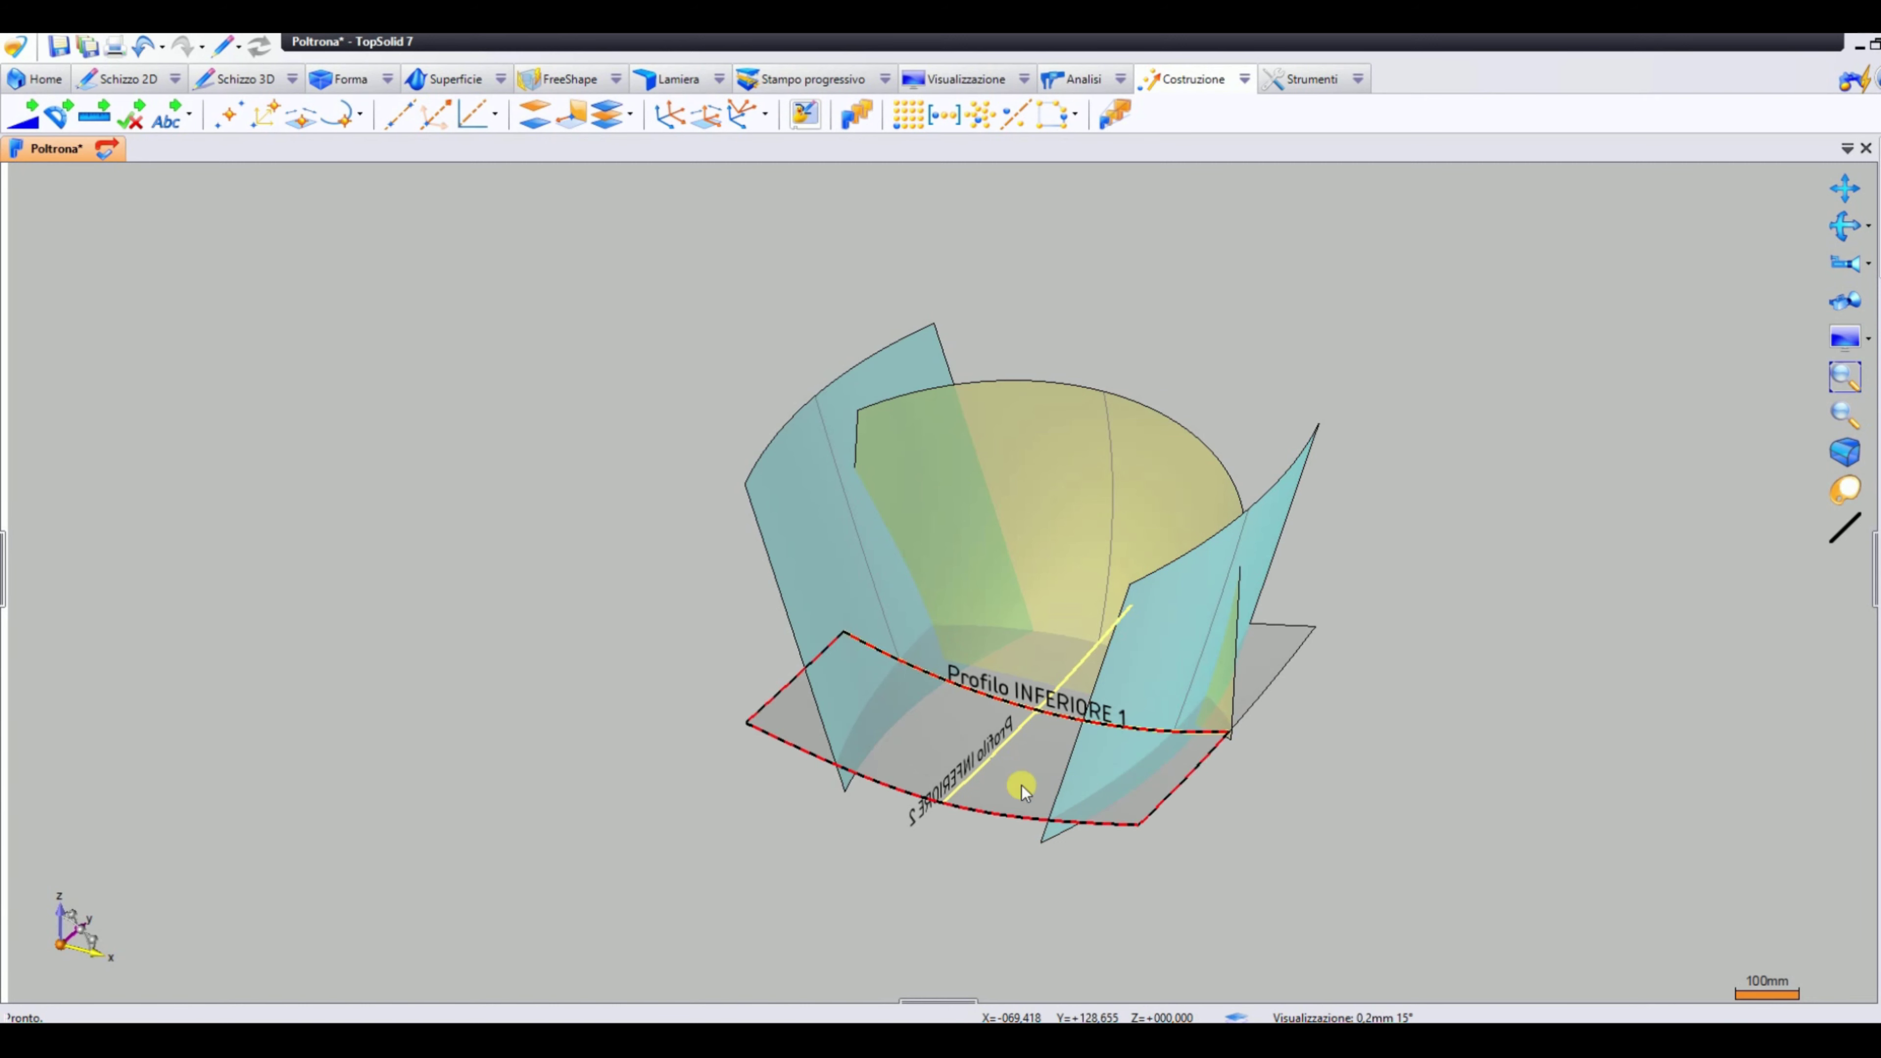
left_click_drag(944, 789, 946, 789)
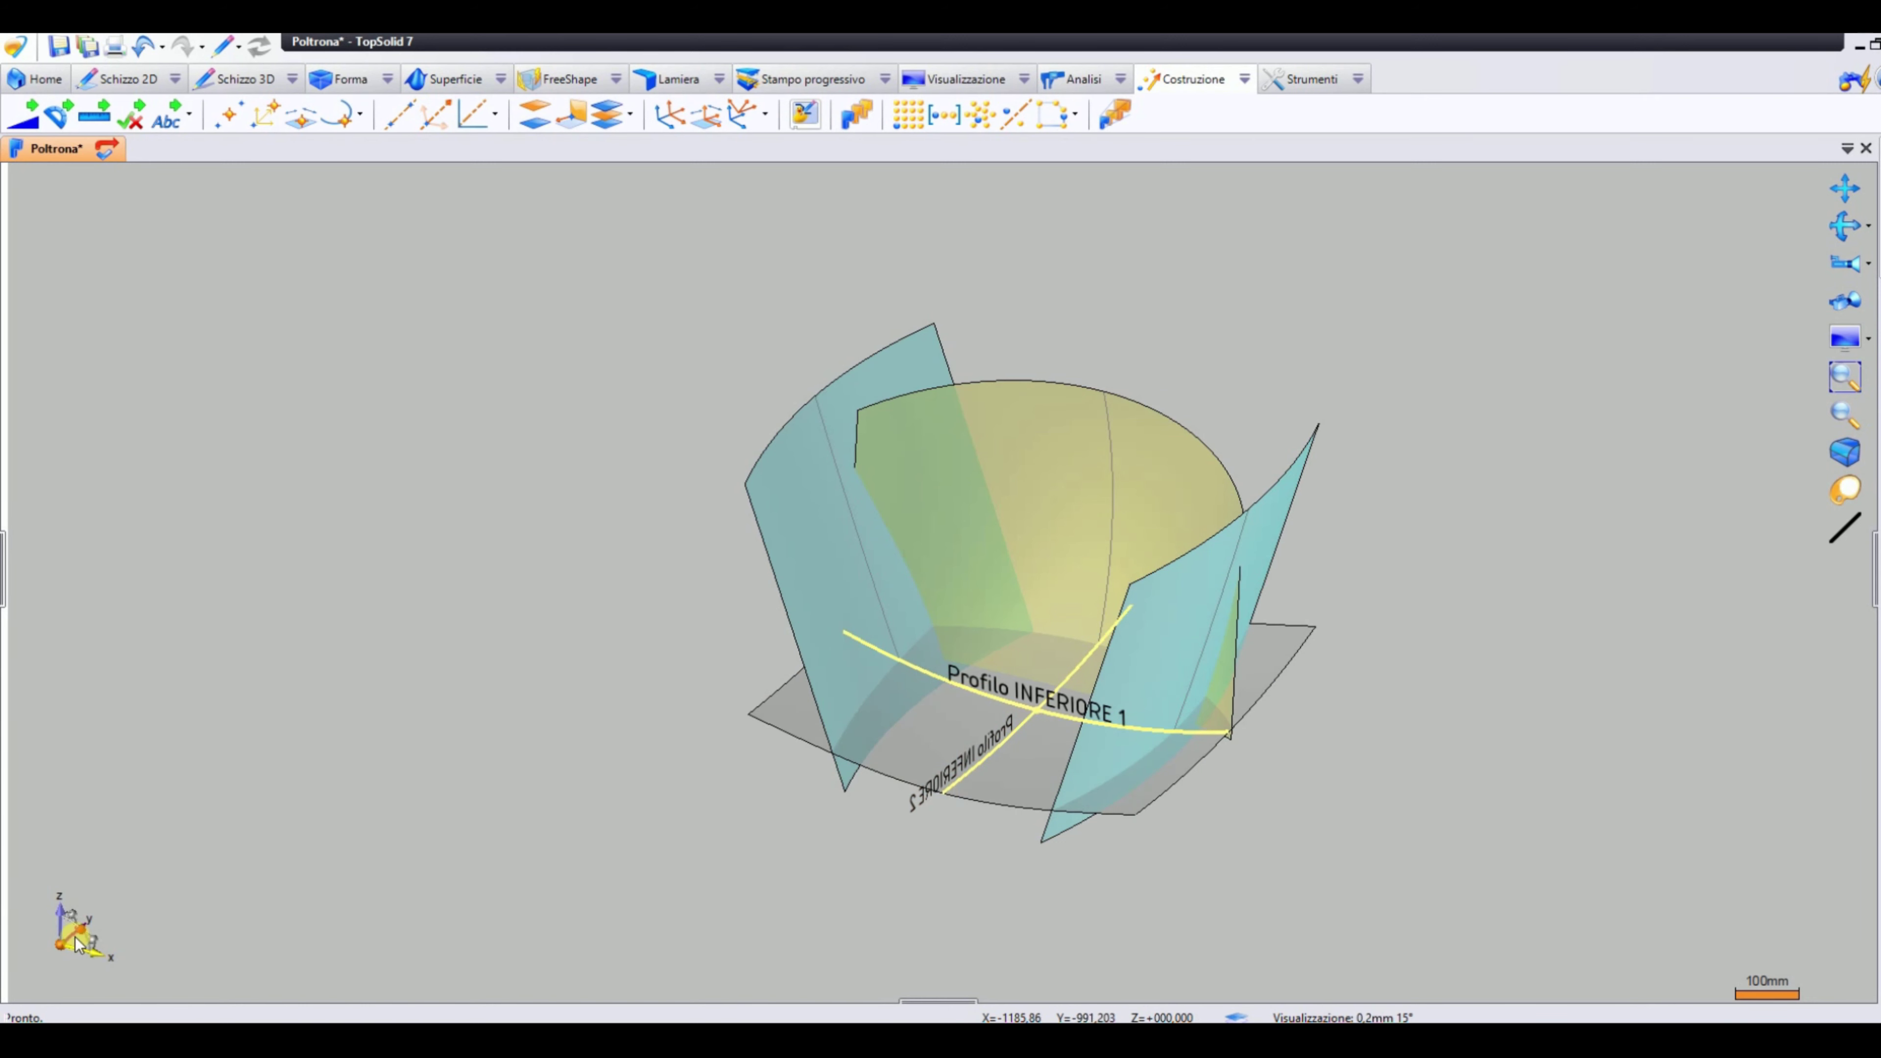
left_click(281, 874)
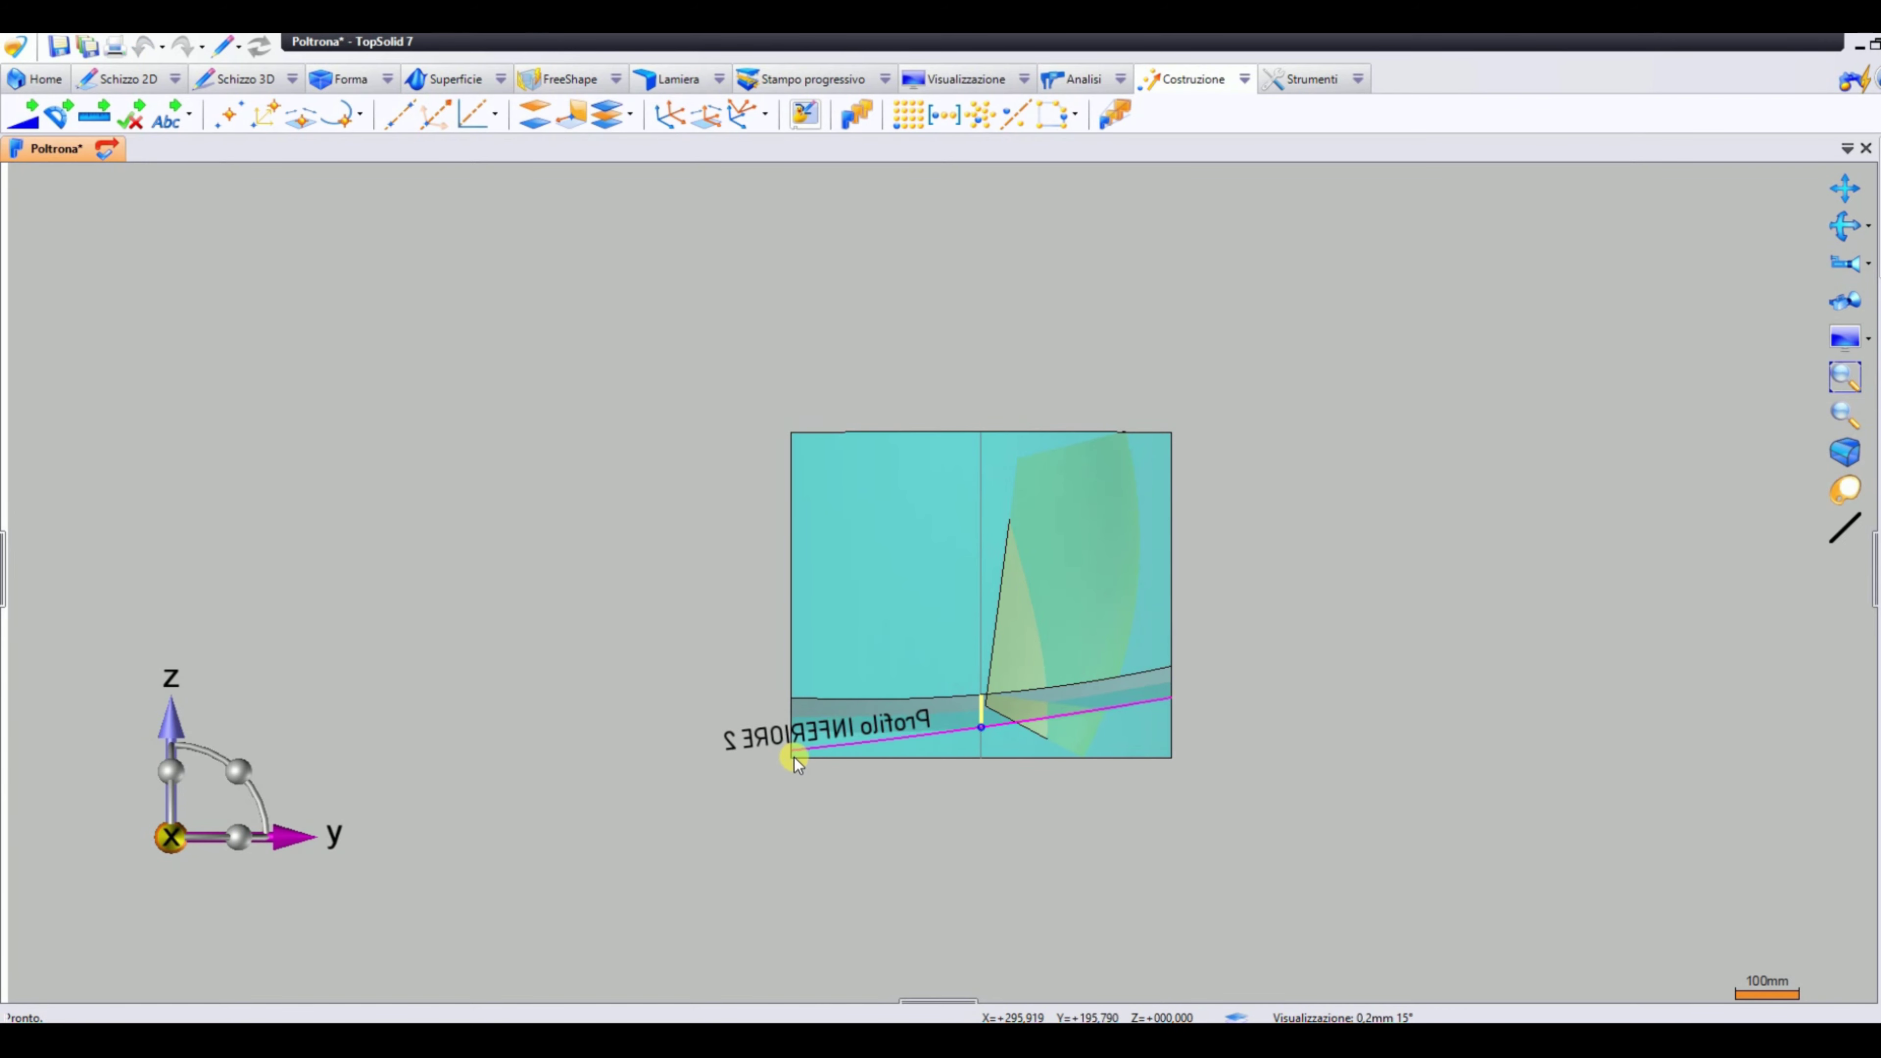
middle_click_drag(794, 764, 1448, 768)
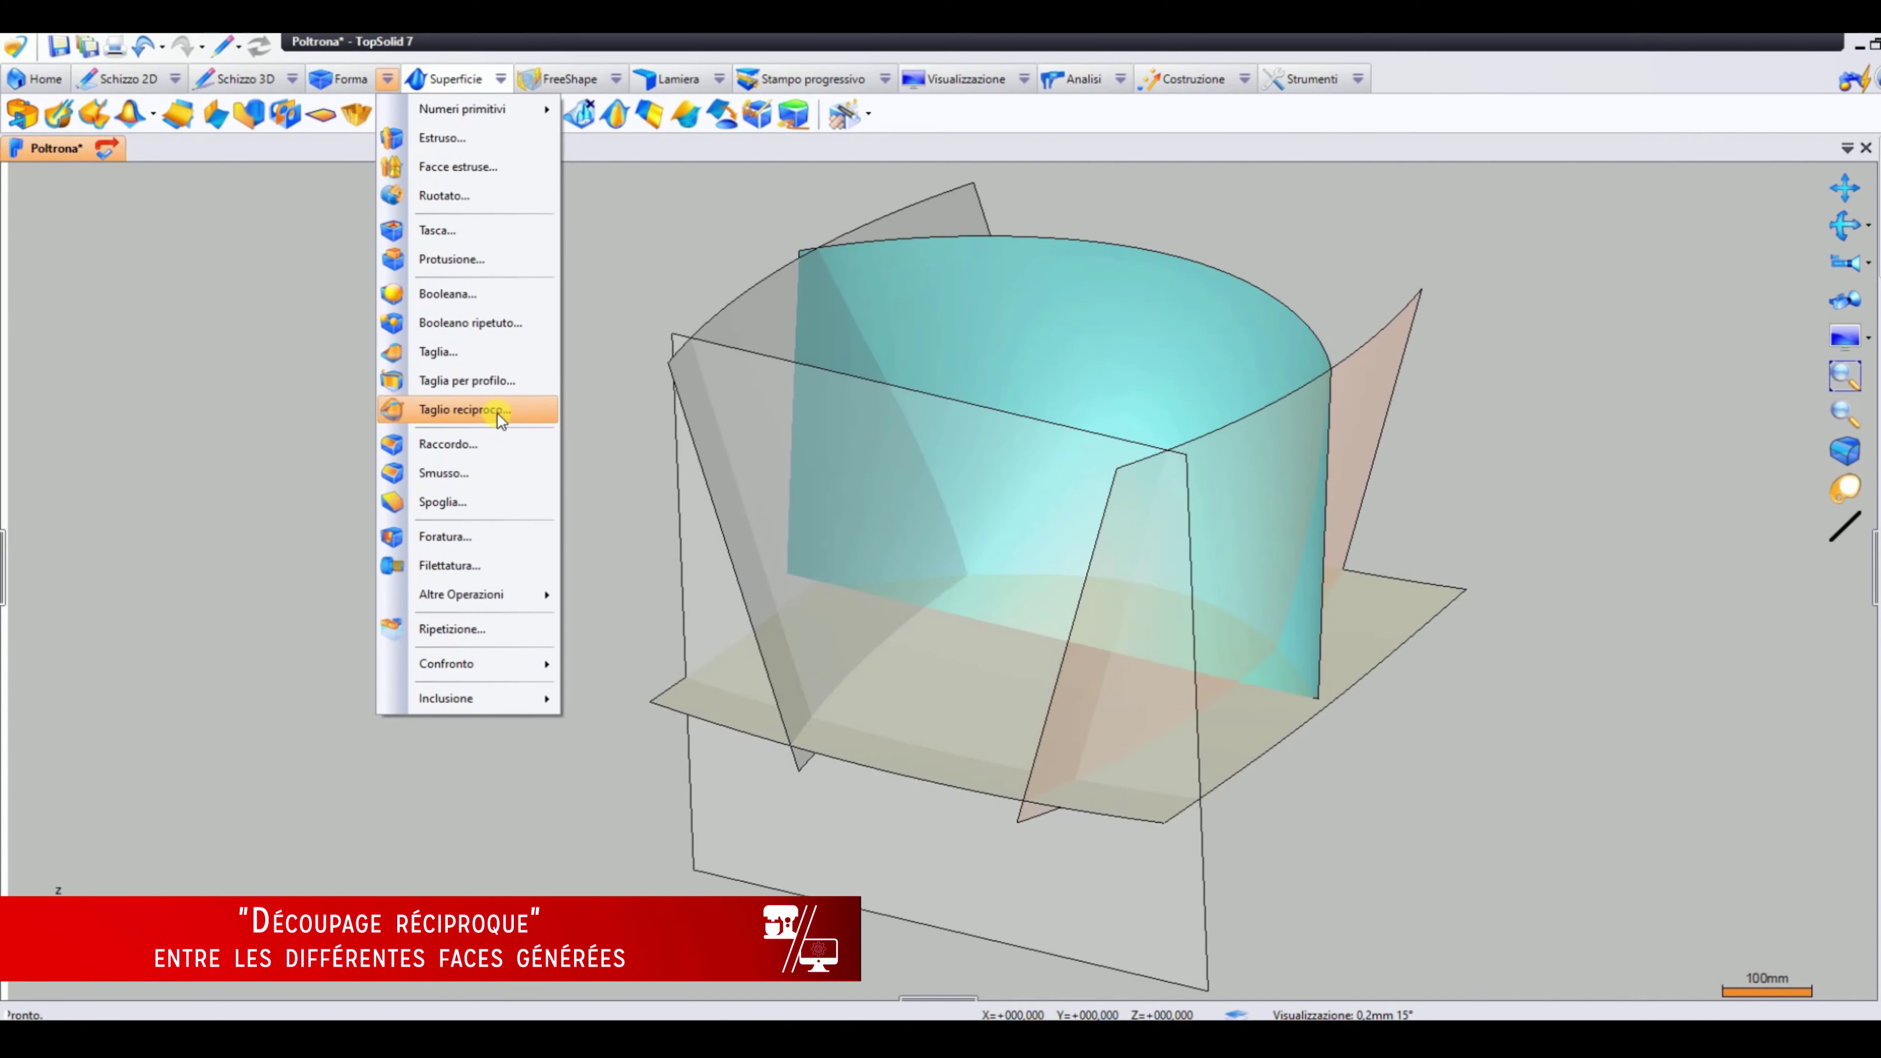
Mutually trim the side surfaces against the curved back surface
left_click(501, 420)
left_click_drag(97, 215, 492, 277)
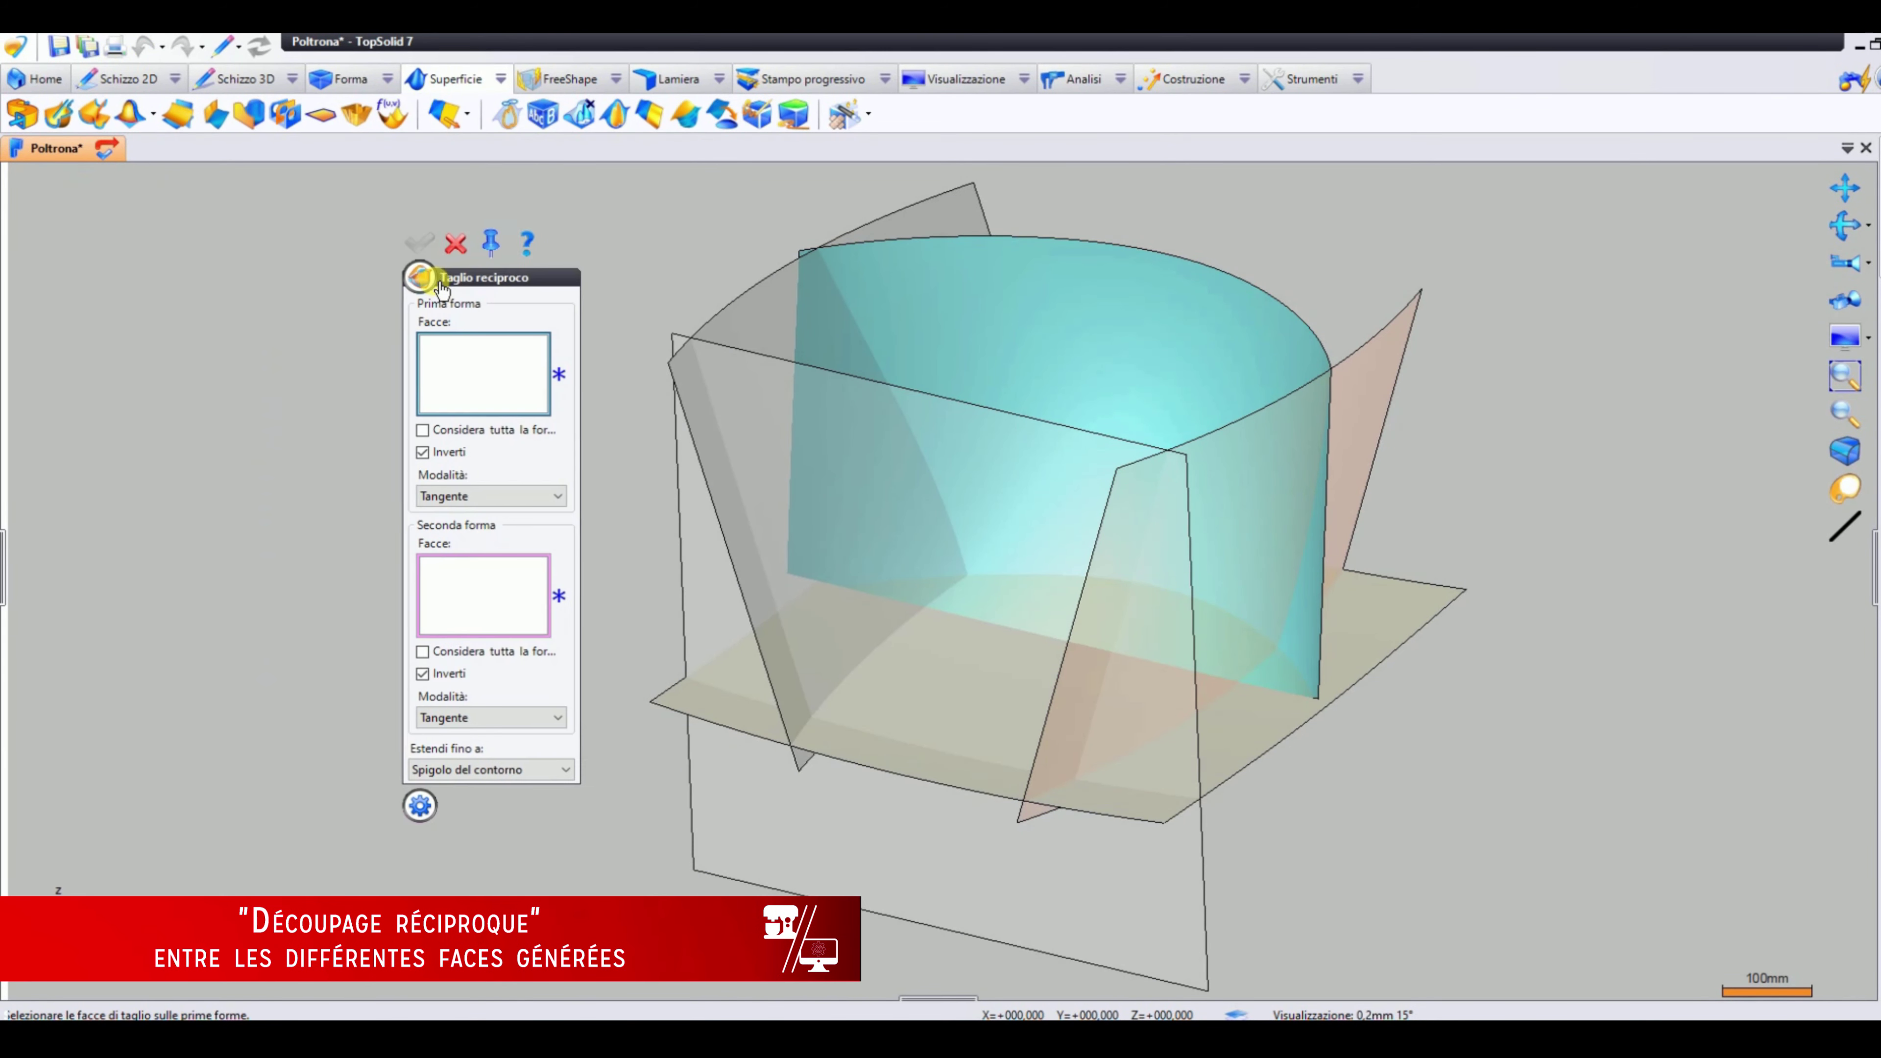
left_click(772, 341)
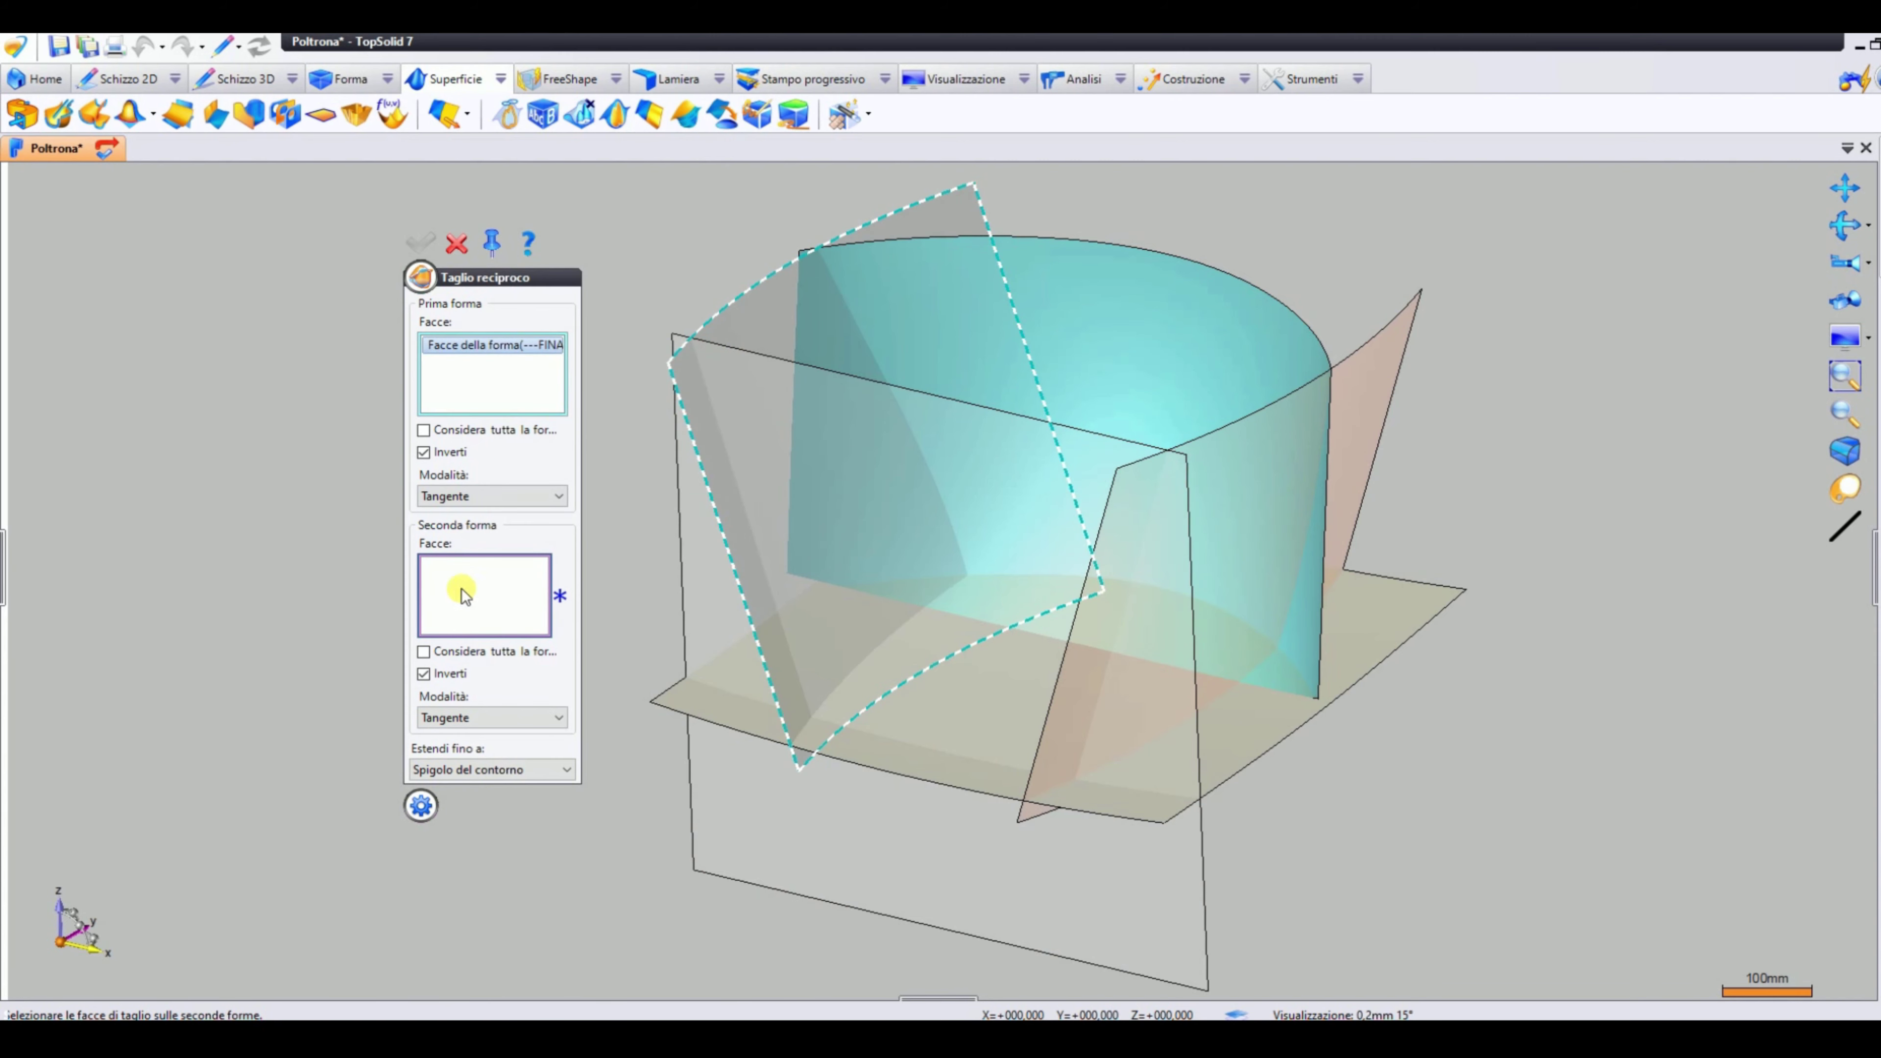
left_click(1150, 337)
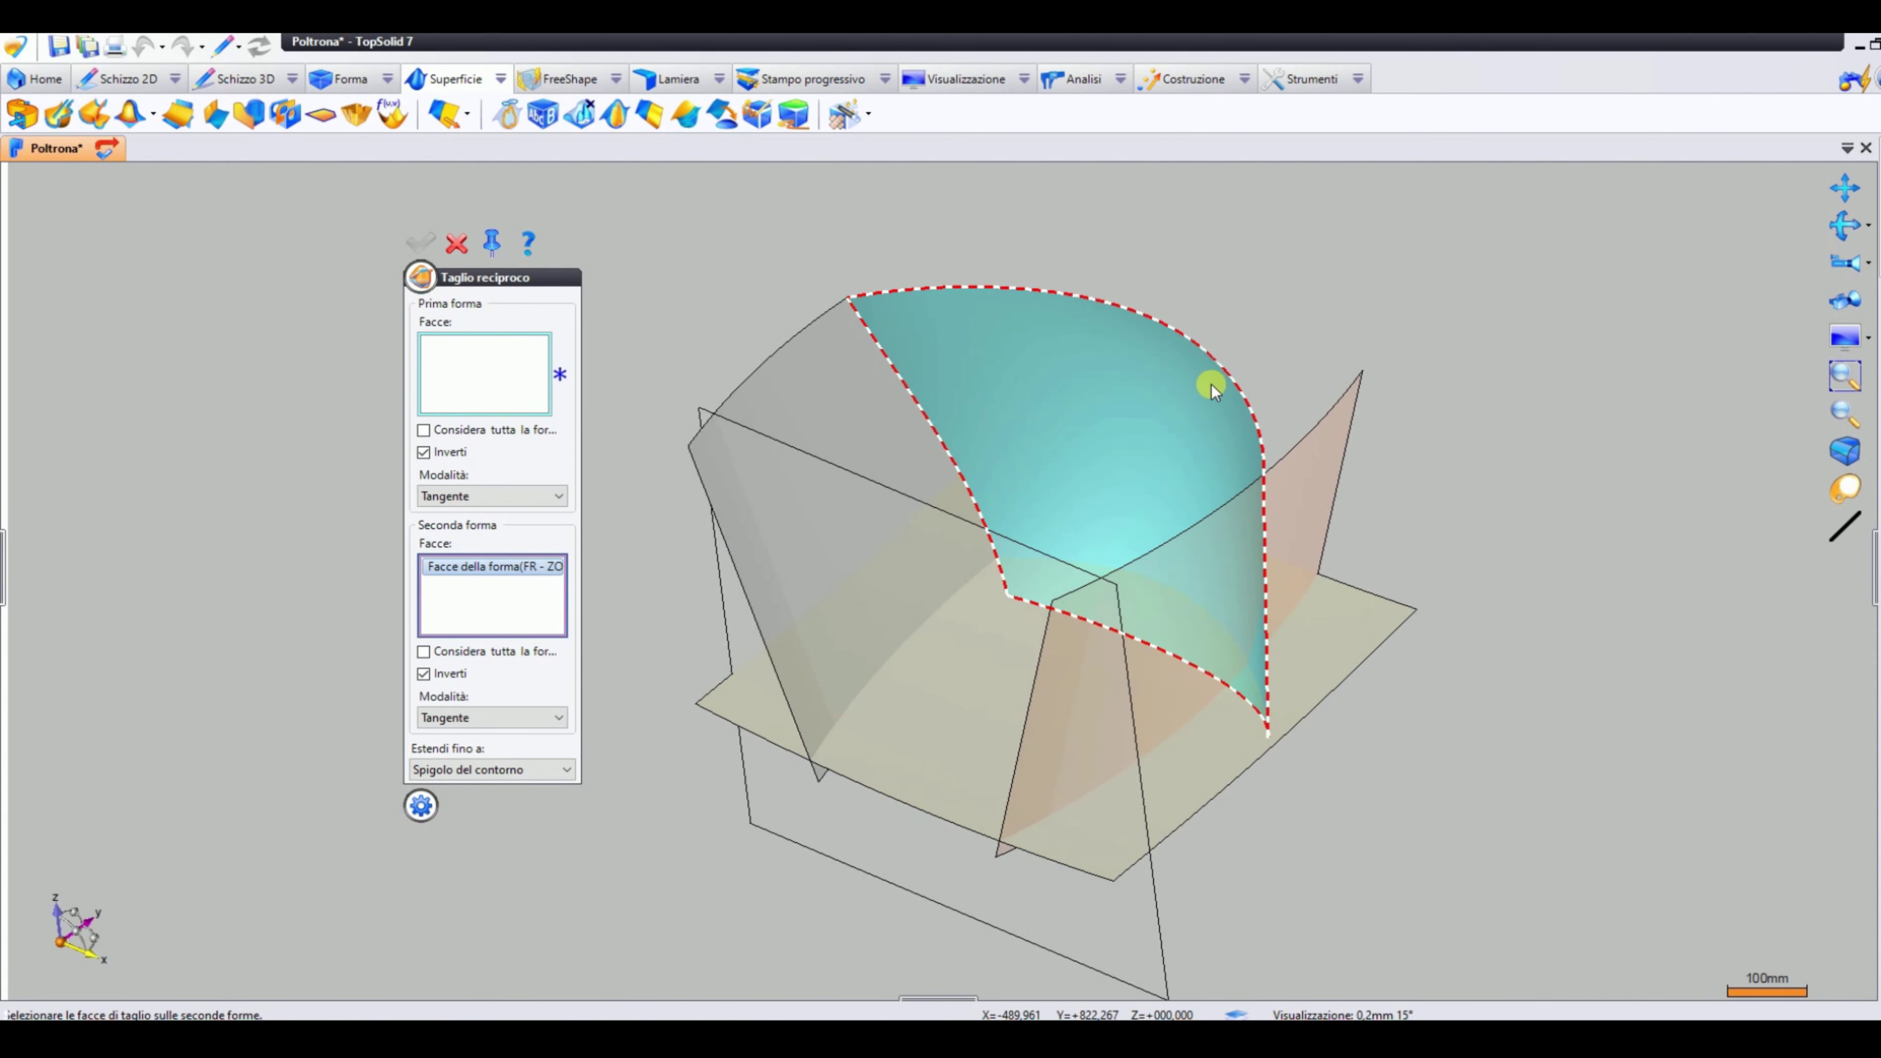
middle_click_drag(1211, 384, 1161, 384)
left_click(497, 365)
left_click(1290, 421)
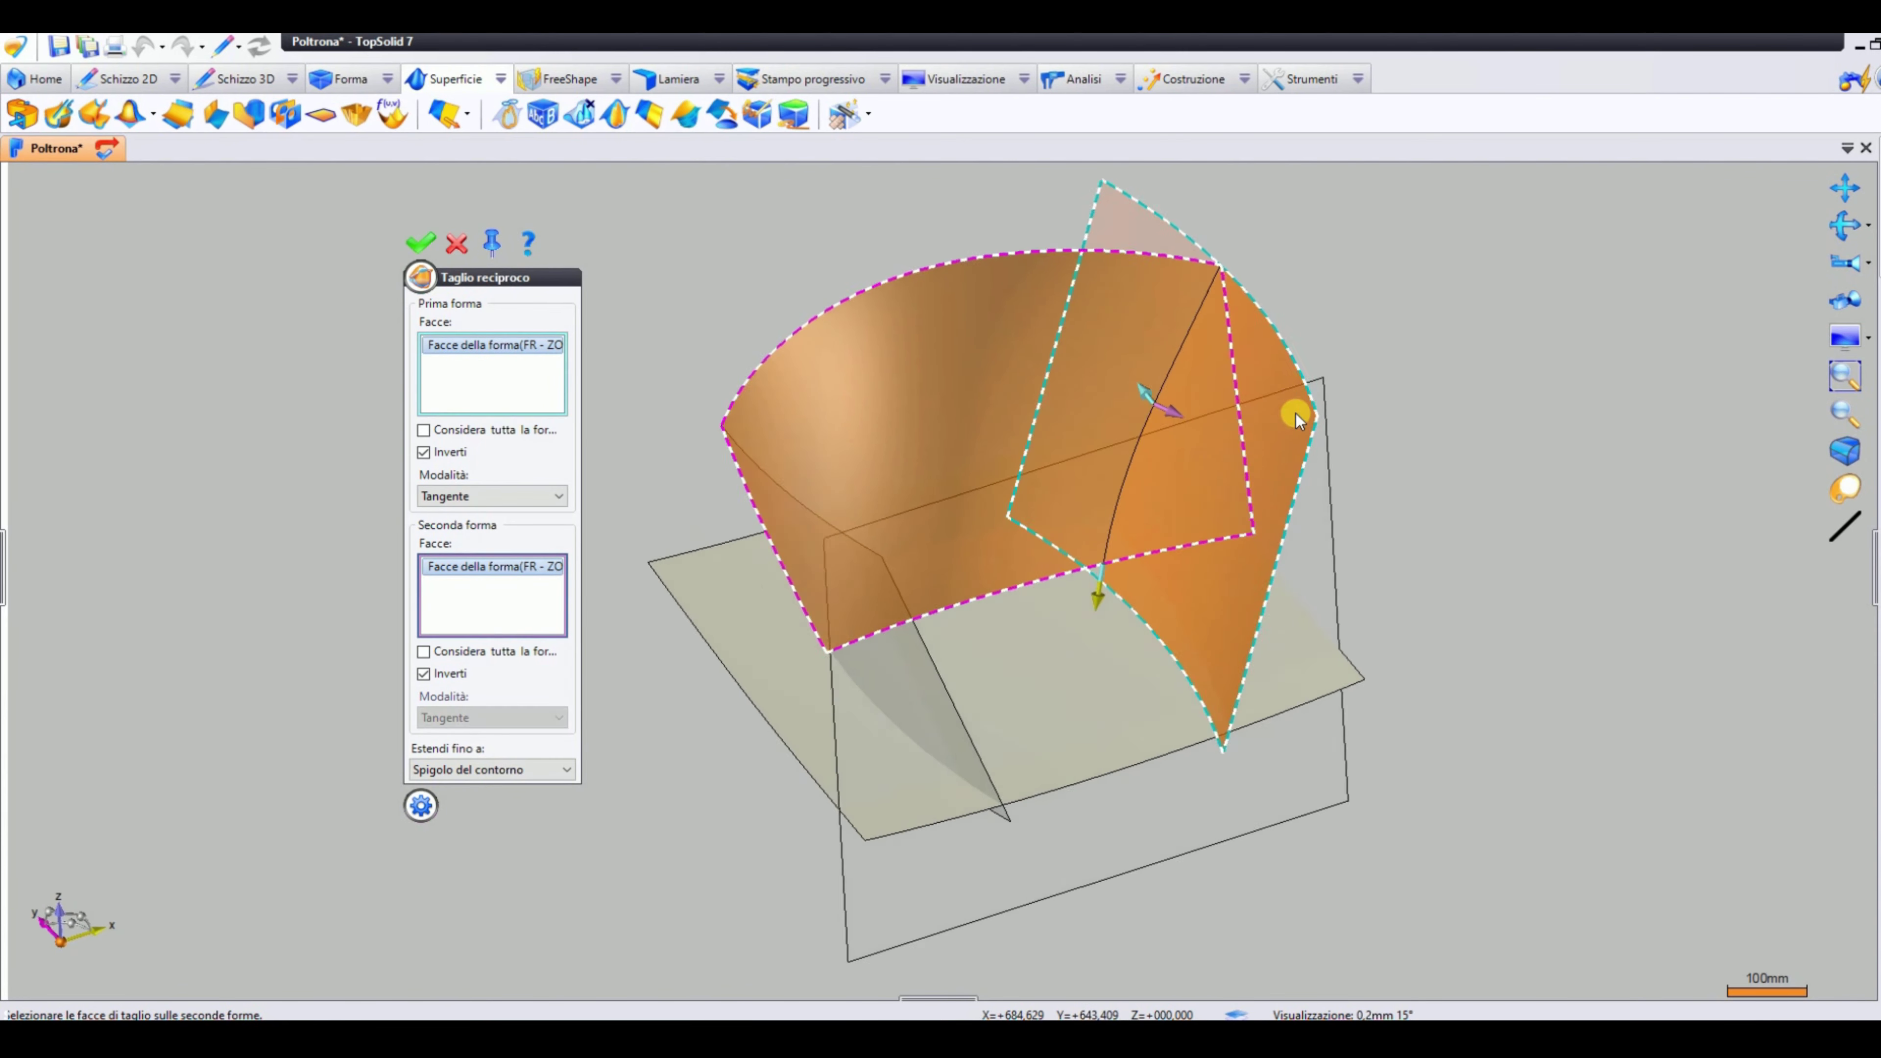
middle_click_drag(1390, 380, 1044, 383)
Trim the remaining side plane and surface pairs against each other until all edges meet
left_click(473, 363)
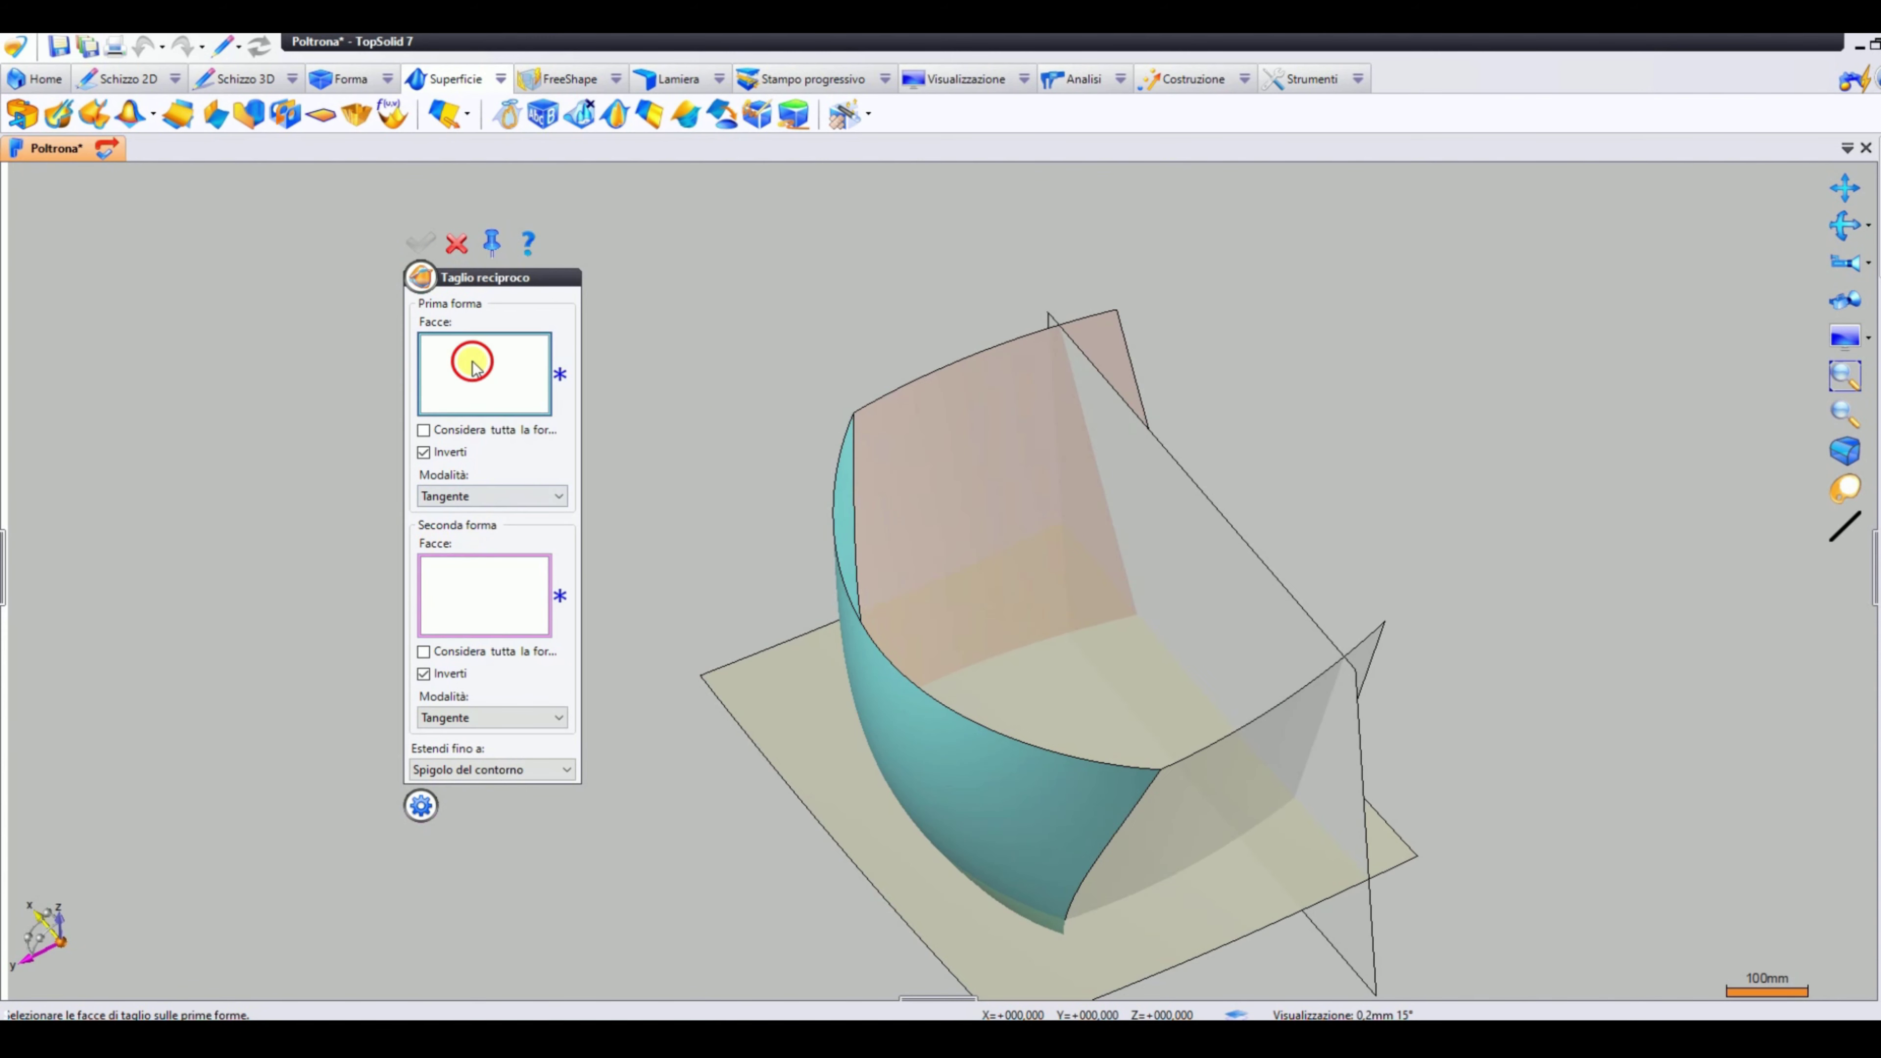
left_click(1164, 520)
middle_click_drag(1164, 520, 1085, 512)
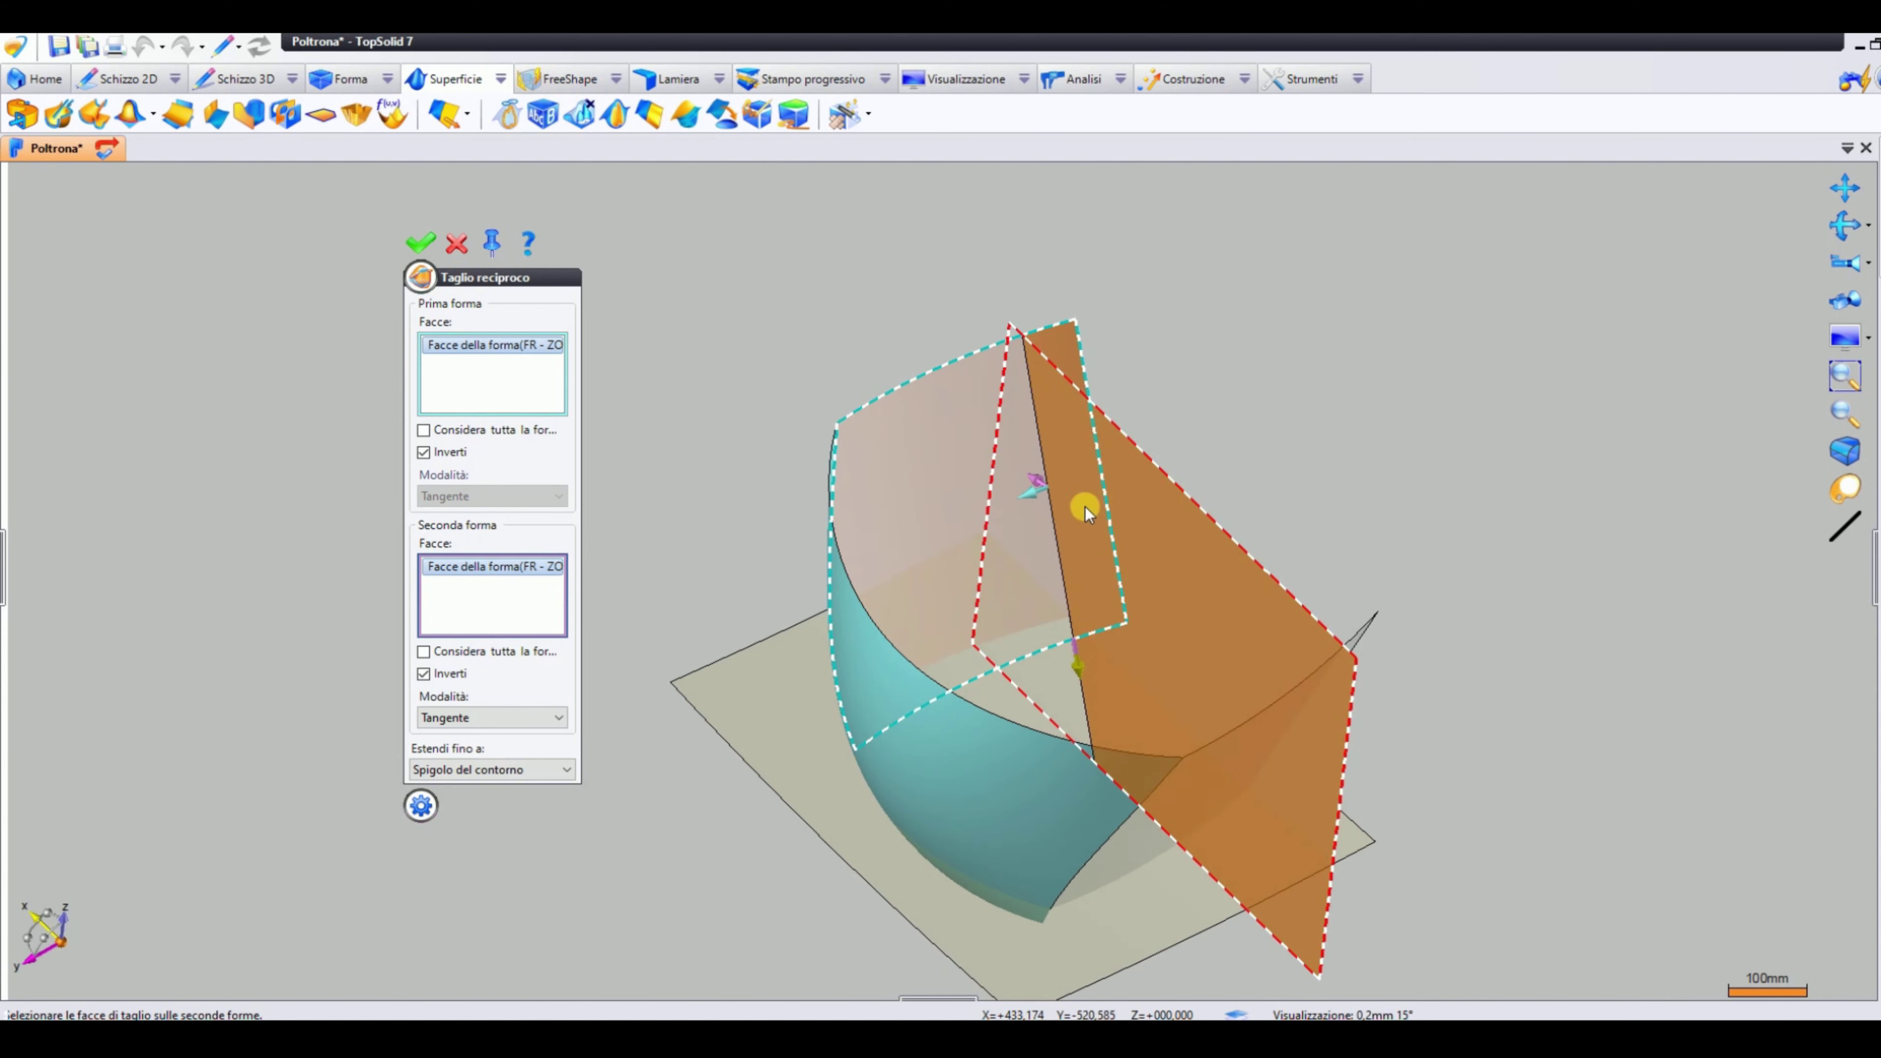
middle_click(1252, 408)
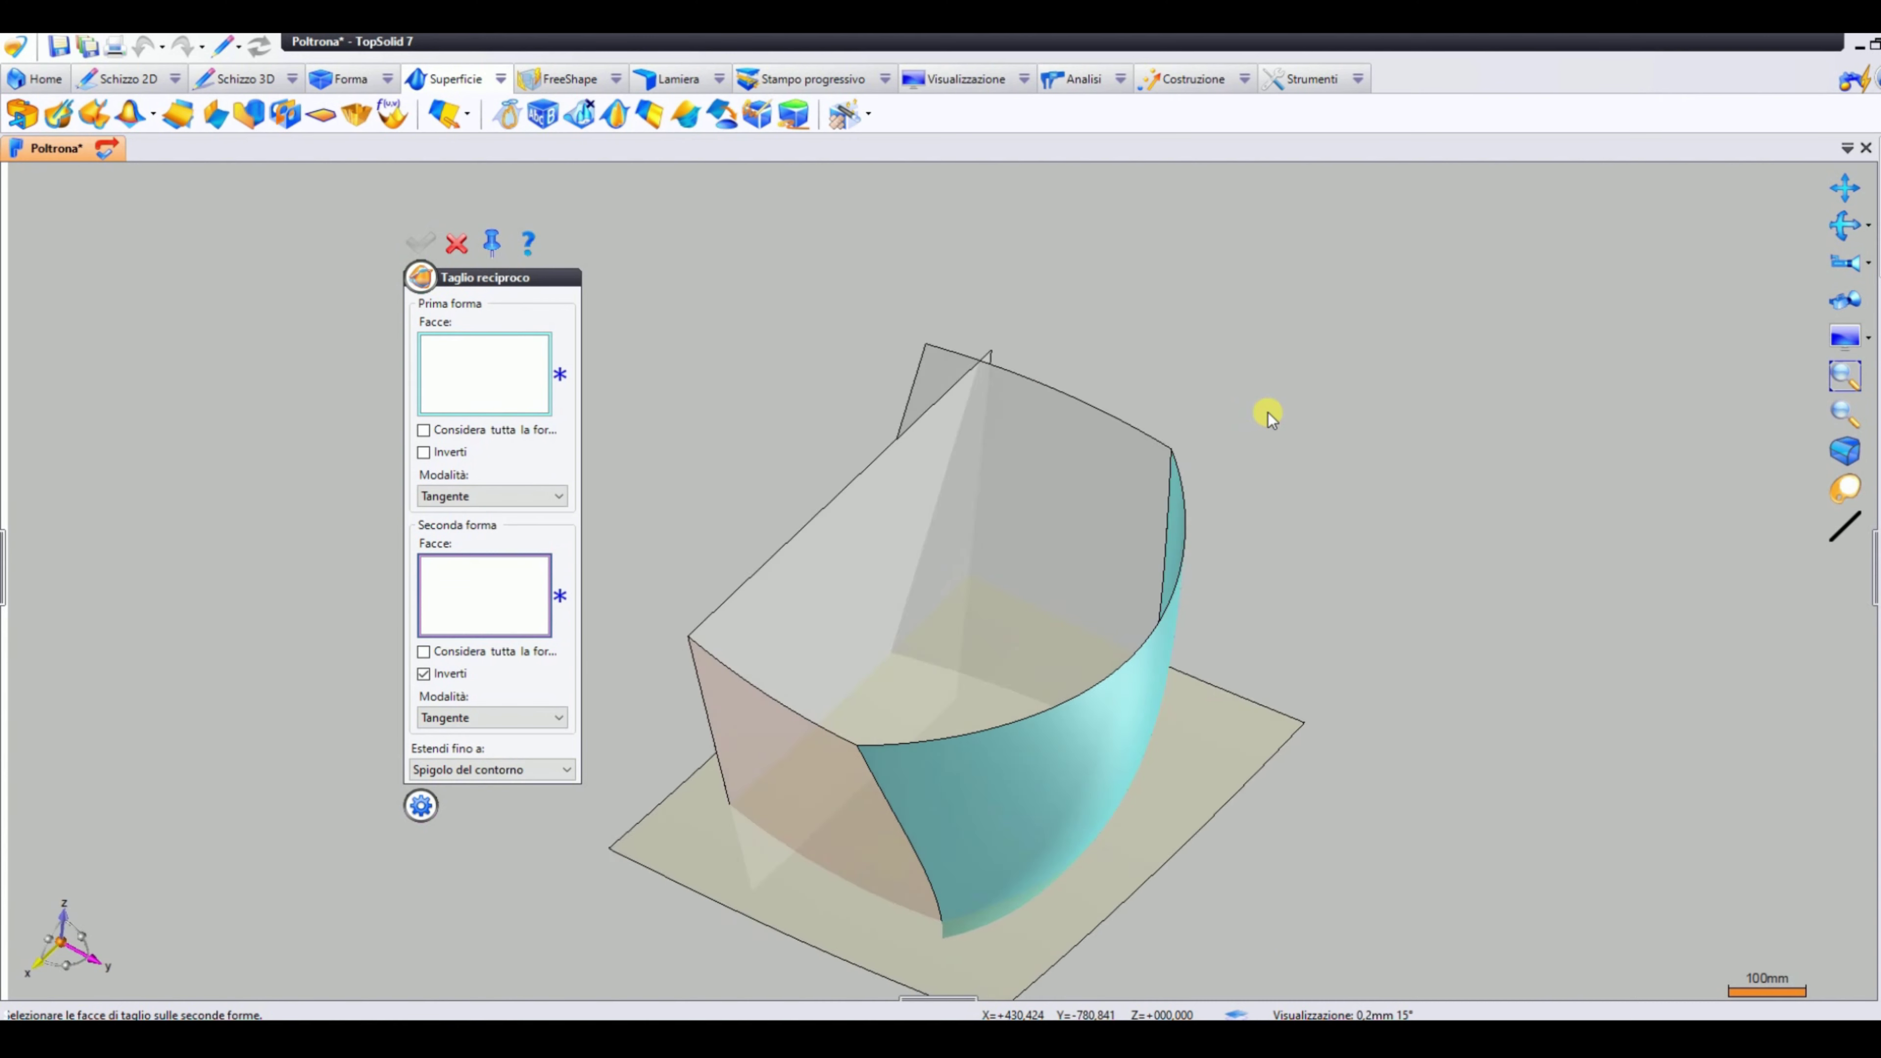
middle_click_drag(1263, 407, 807, 496)
left_click(860, 582)
middle_click_drag(860, 583, 1037, 575)
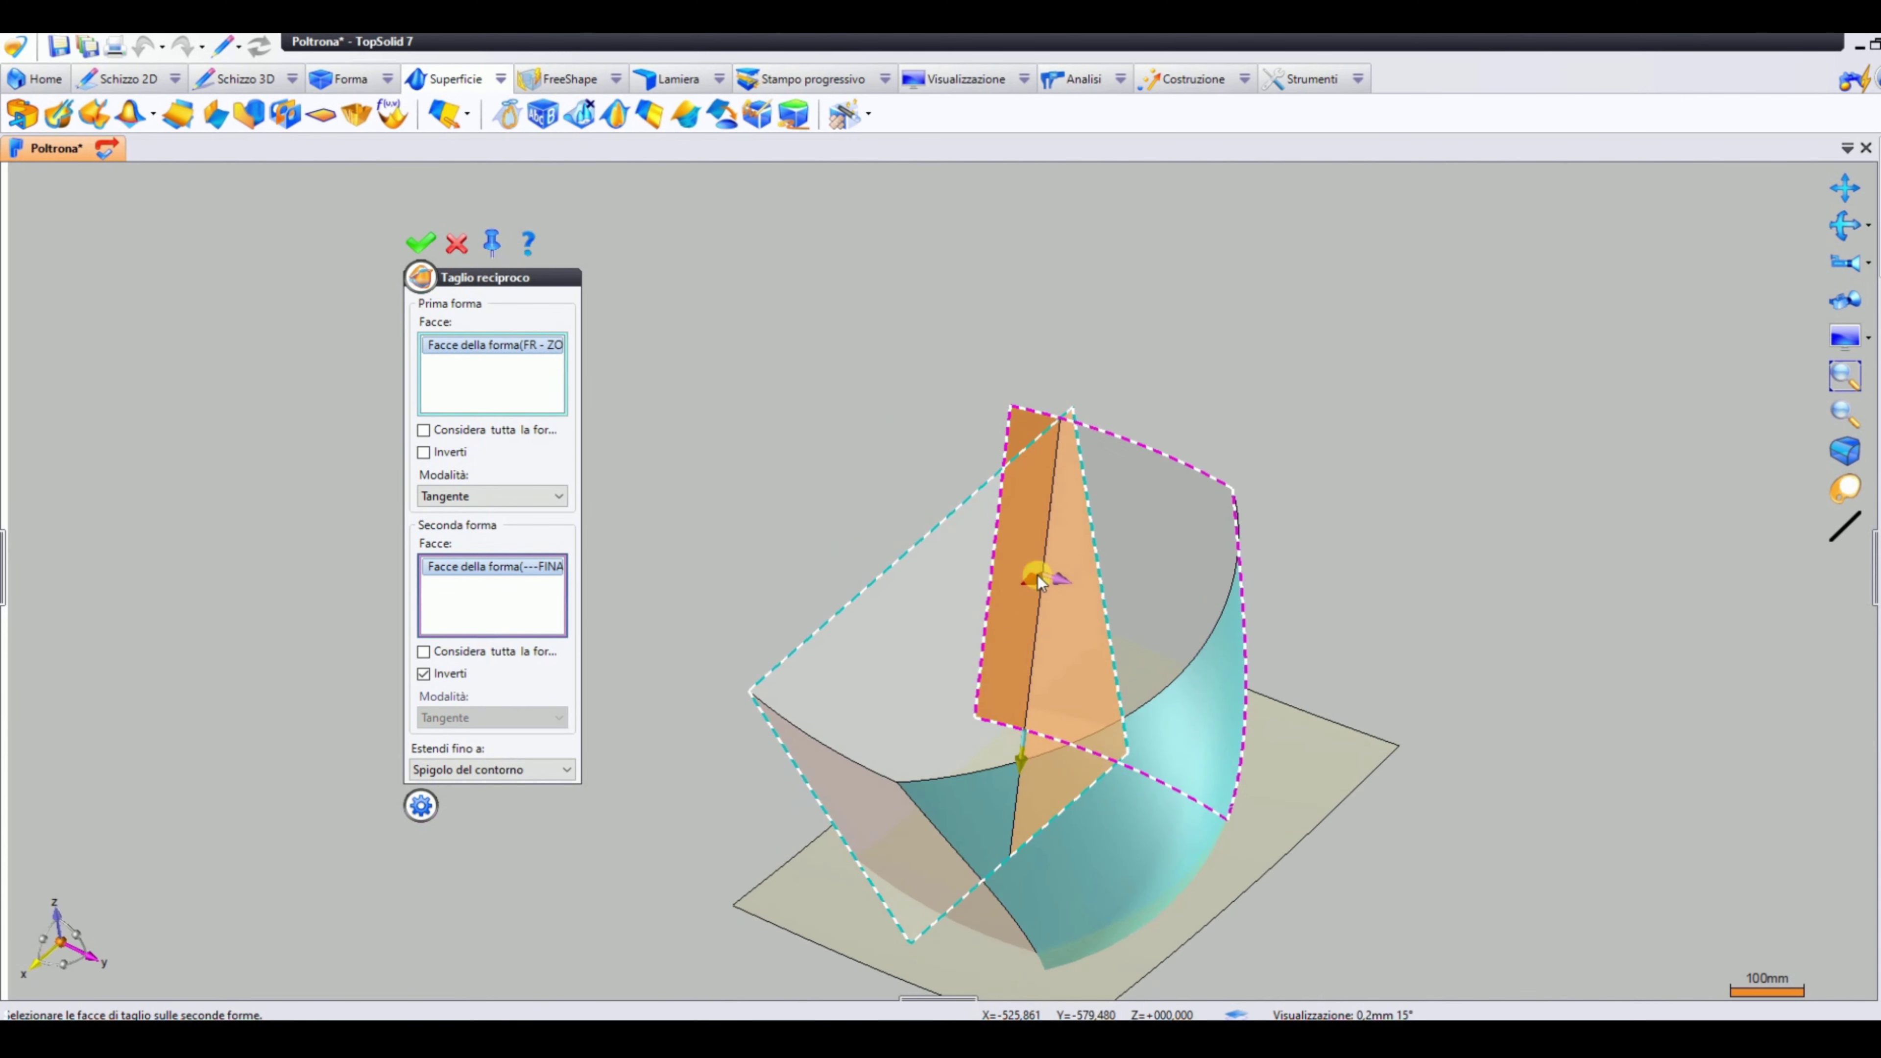
middle_click(1269, 424)
middle_click_drag(1269, 425, 1291, 425)
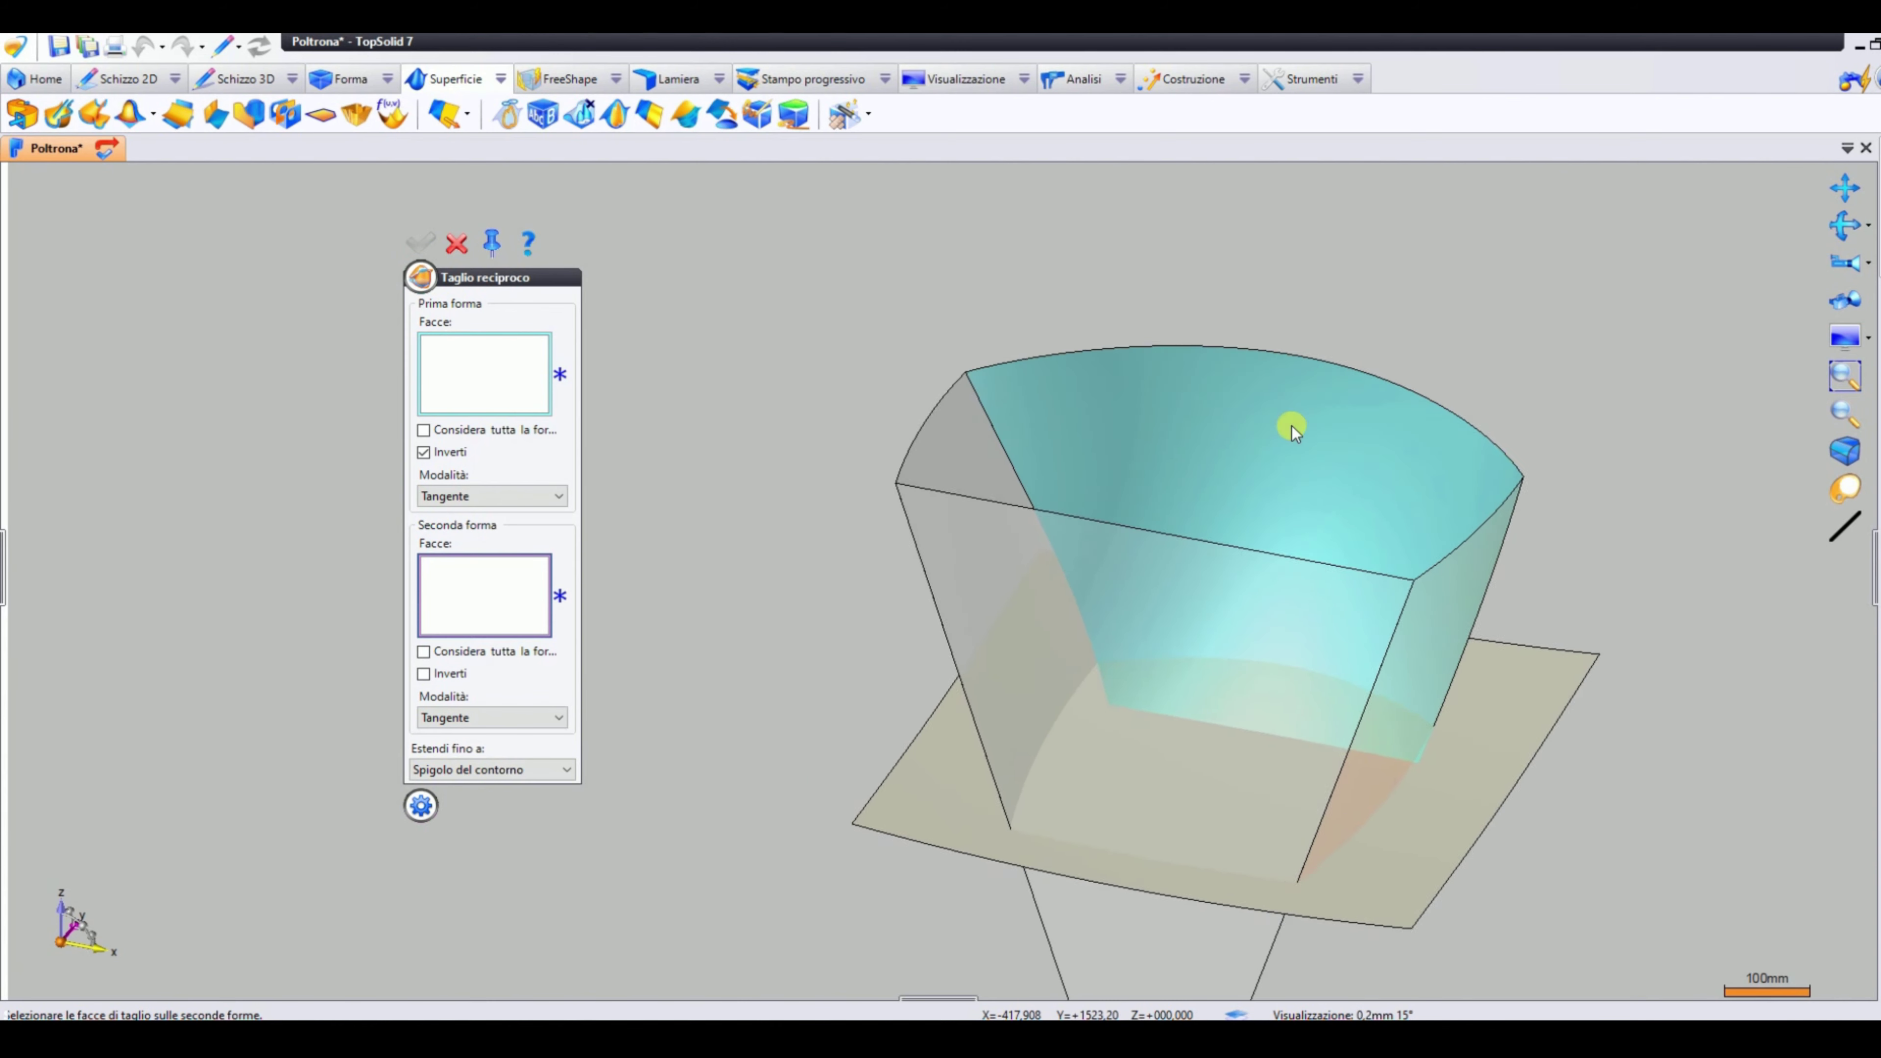
right_click(1368, 319)
left_click(1388, 340)
left_click(756, 114)
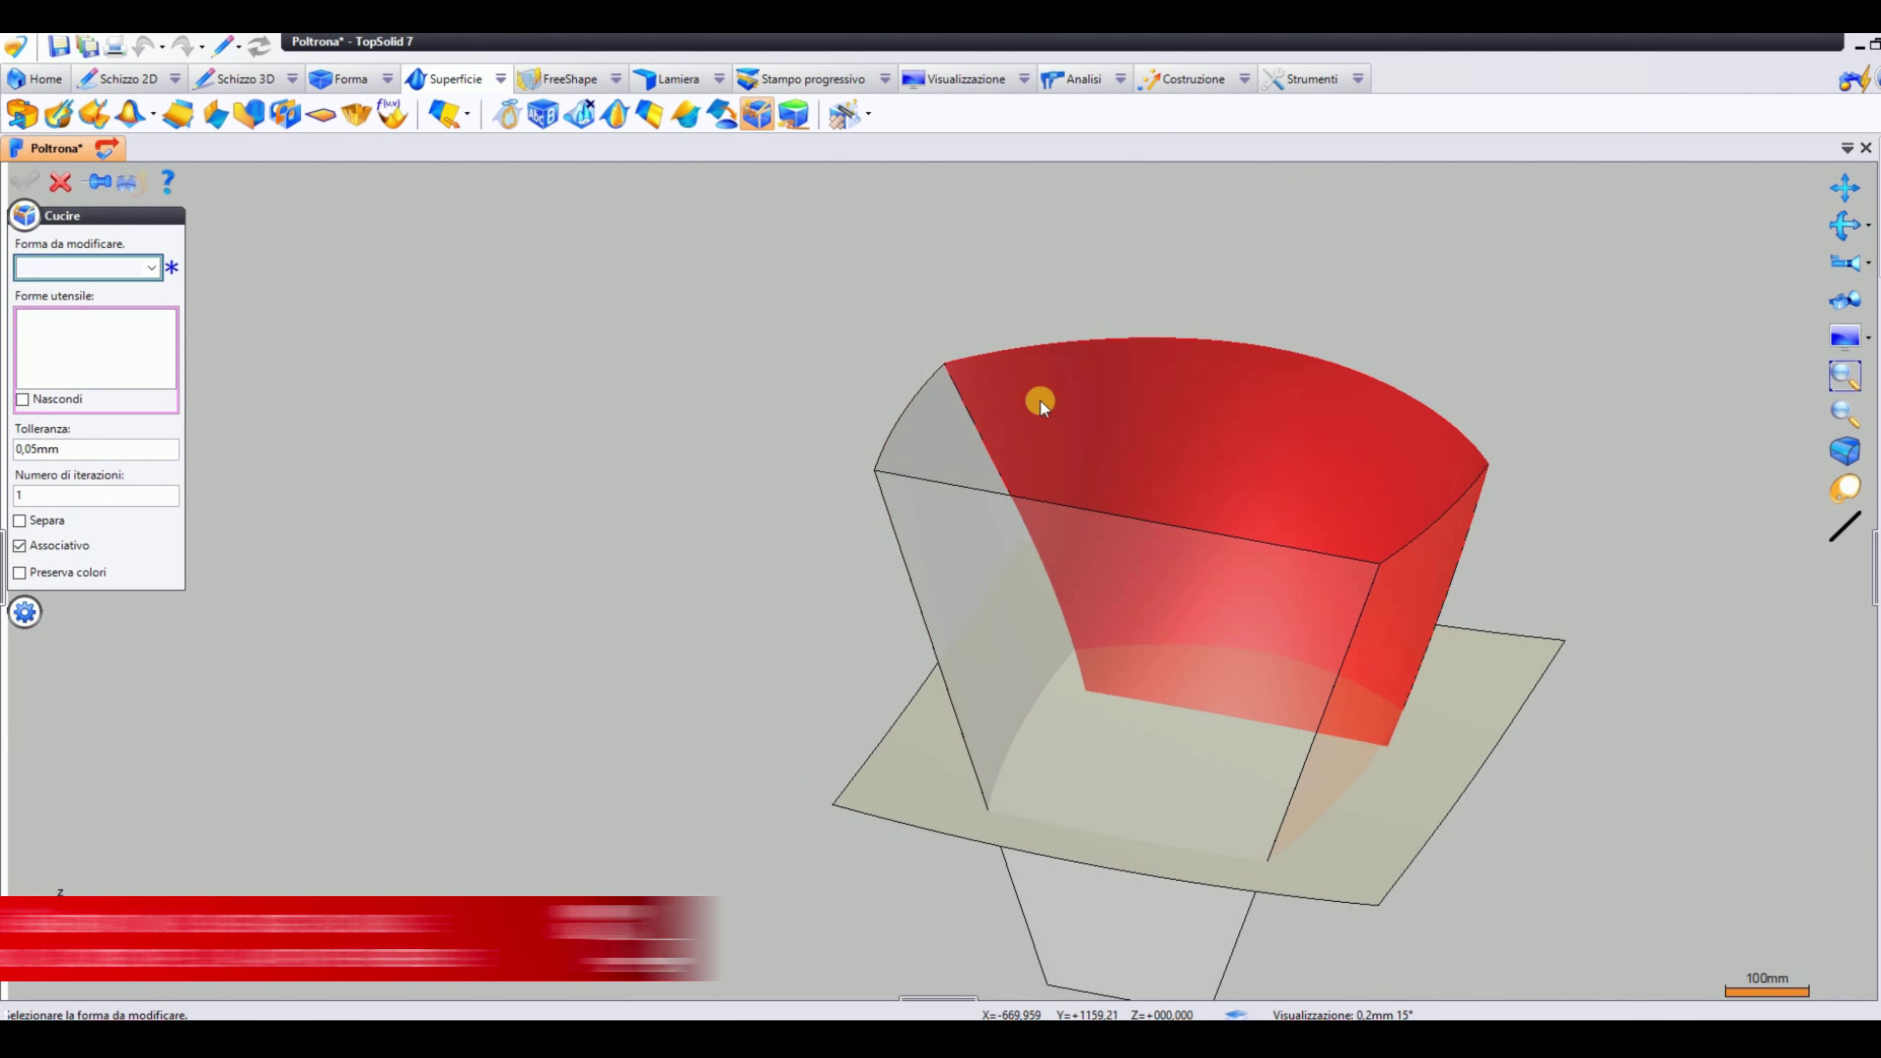
Sew FR - ZONA DIETRO and the other seat surfaces into a single surface
left_click(1040, 400)
left_click(959, 523)
left_click(1390, 600)
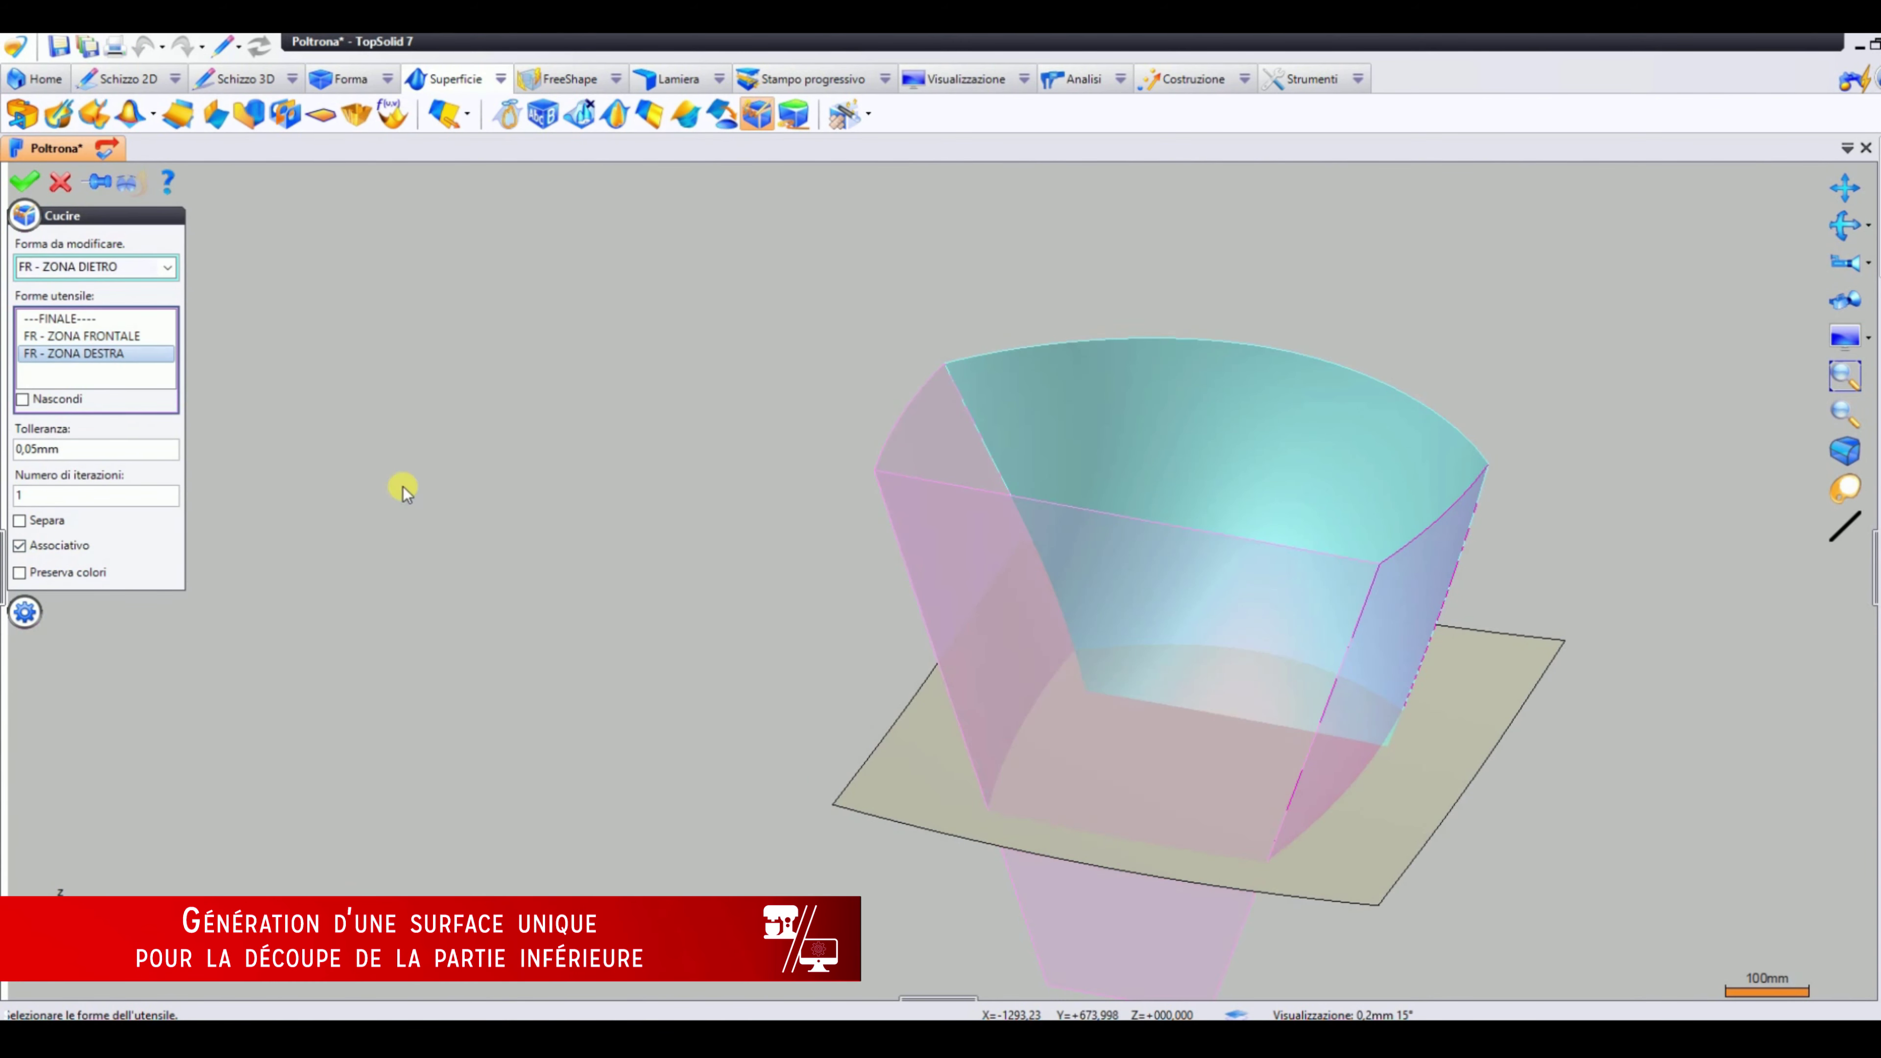
middle_click(508, 490)
left_click(950, 567)
Trim the sewn seat against the base plane with Inverti, keeping only the part above it
left_click(391, 81)
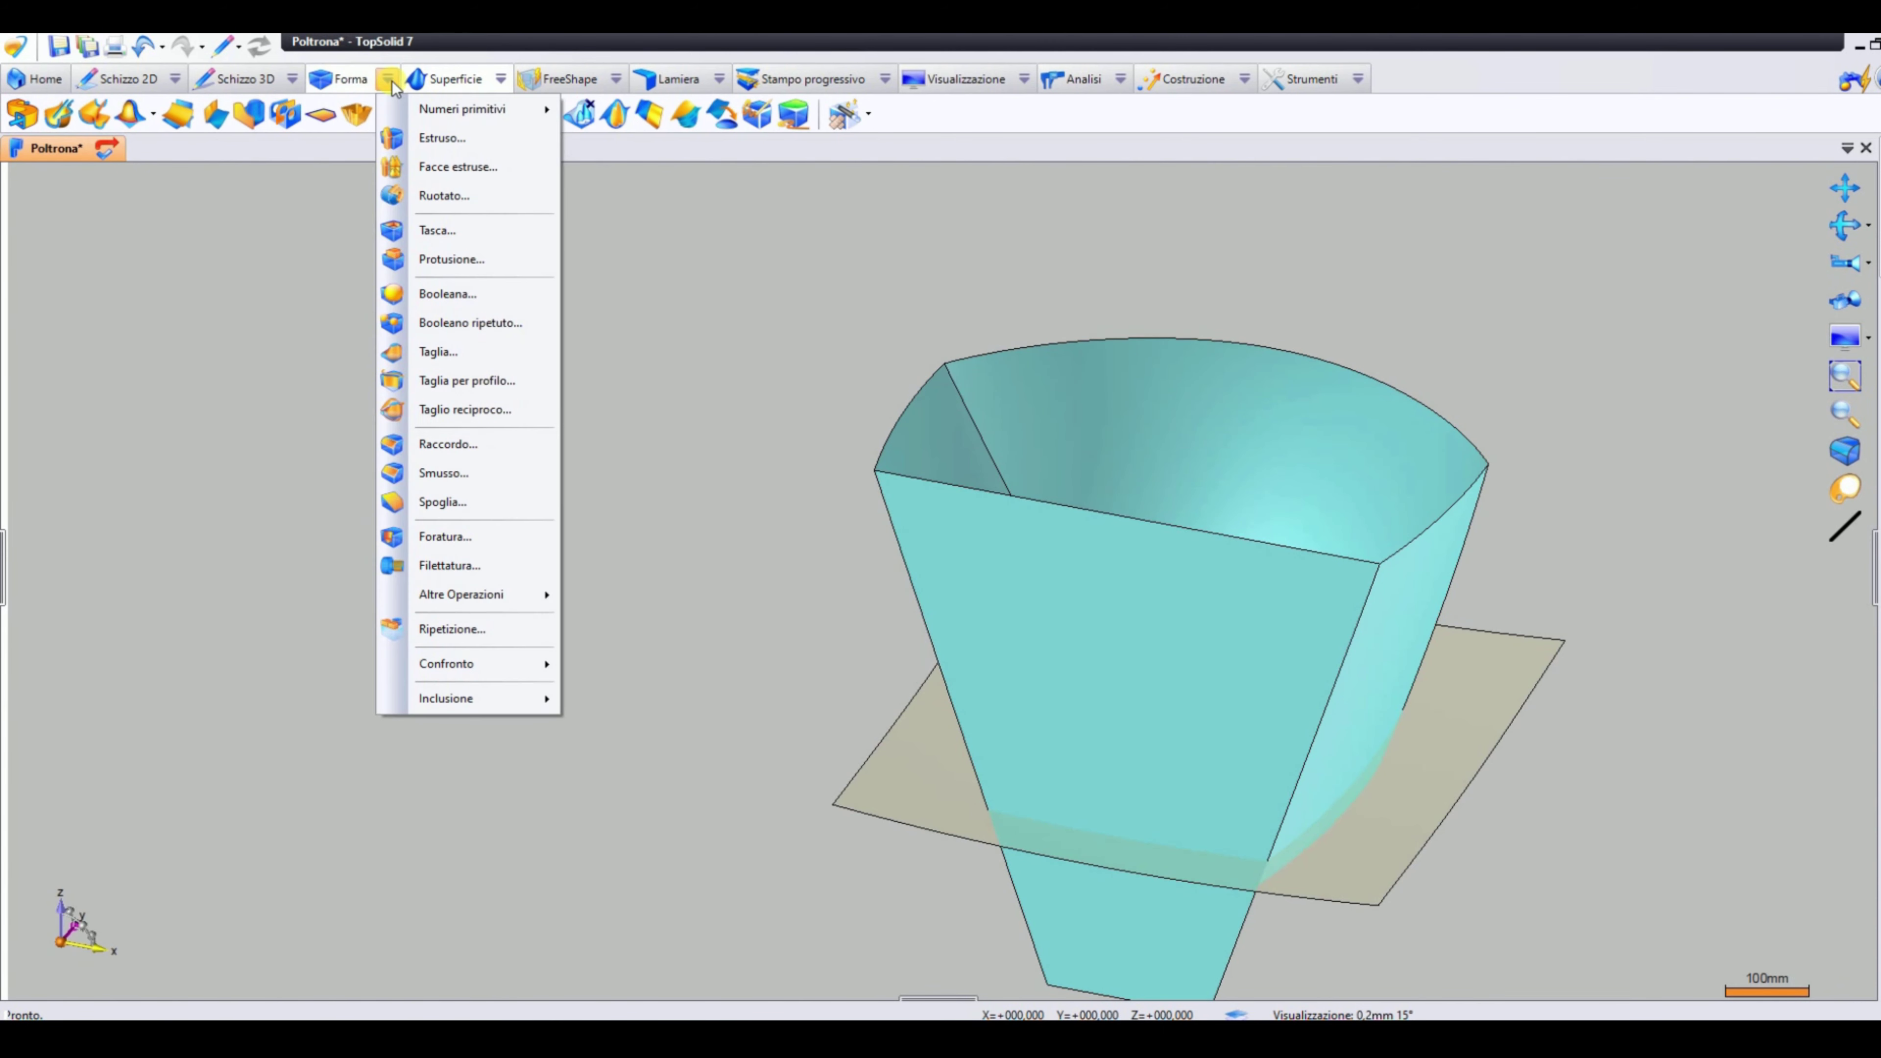
left_click(447, 415)
left_click(982, 425)
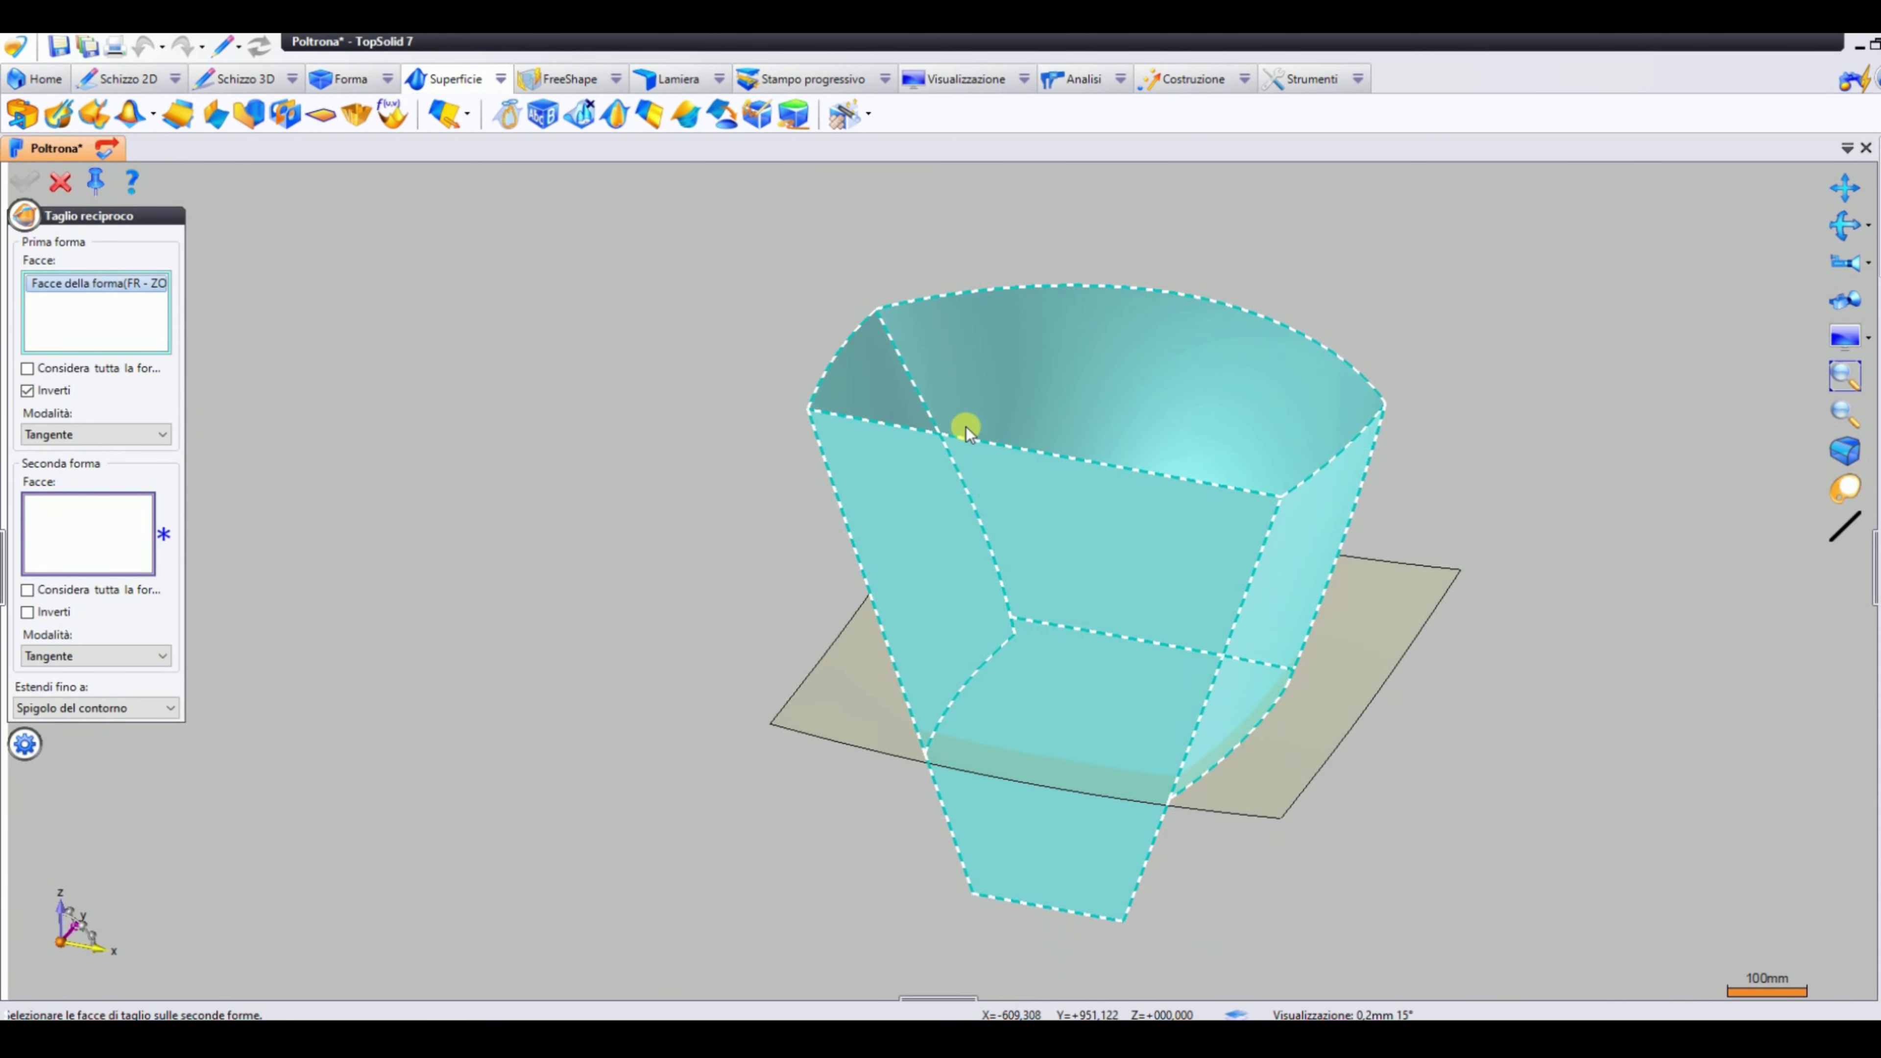
middle_click_drag(965, 425, 1316, 663)
left_click(816, 722)
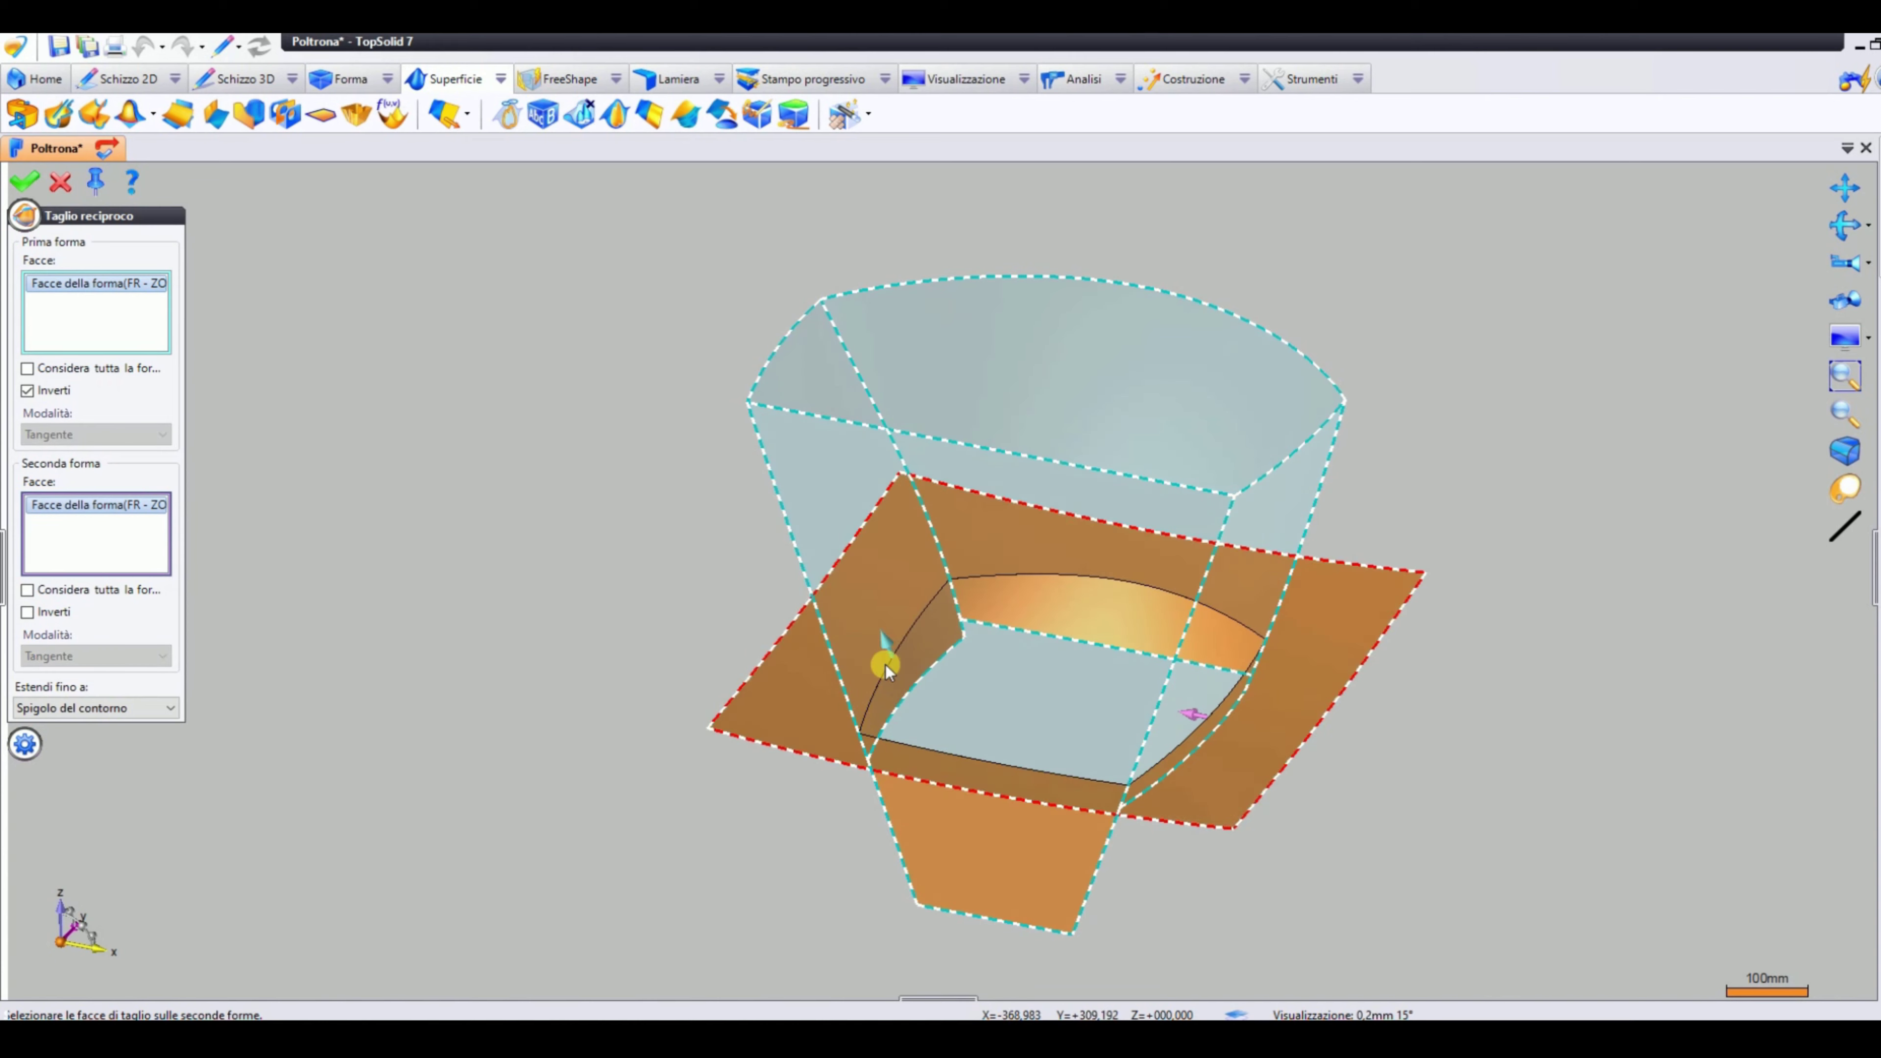
left_click(886, 651)
left_click(1190, 719)
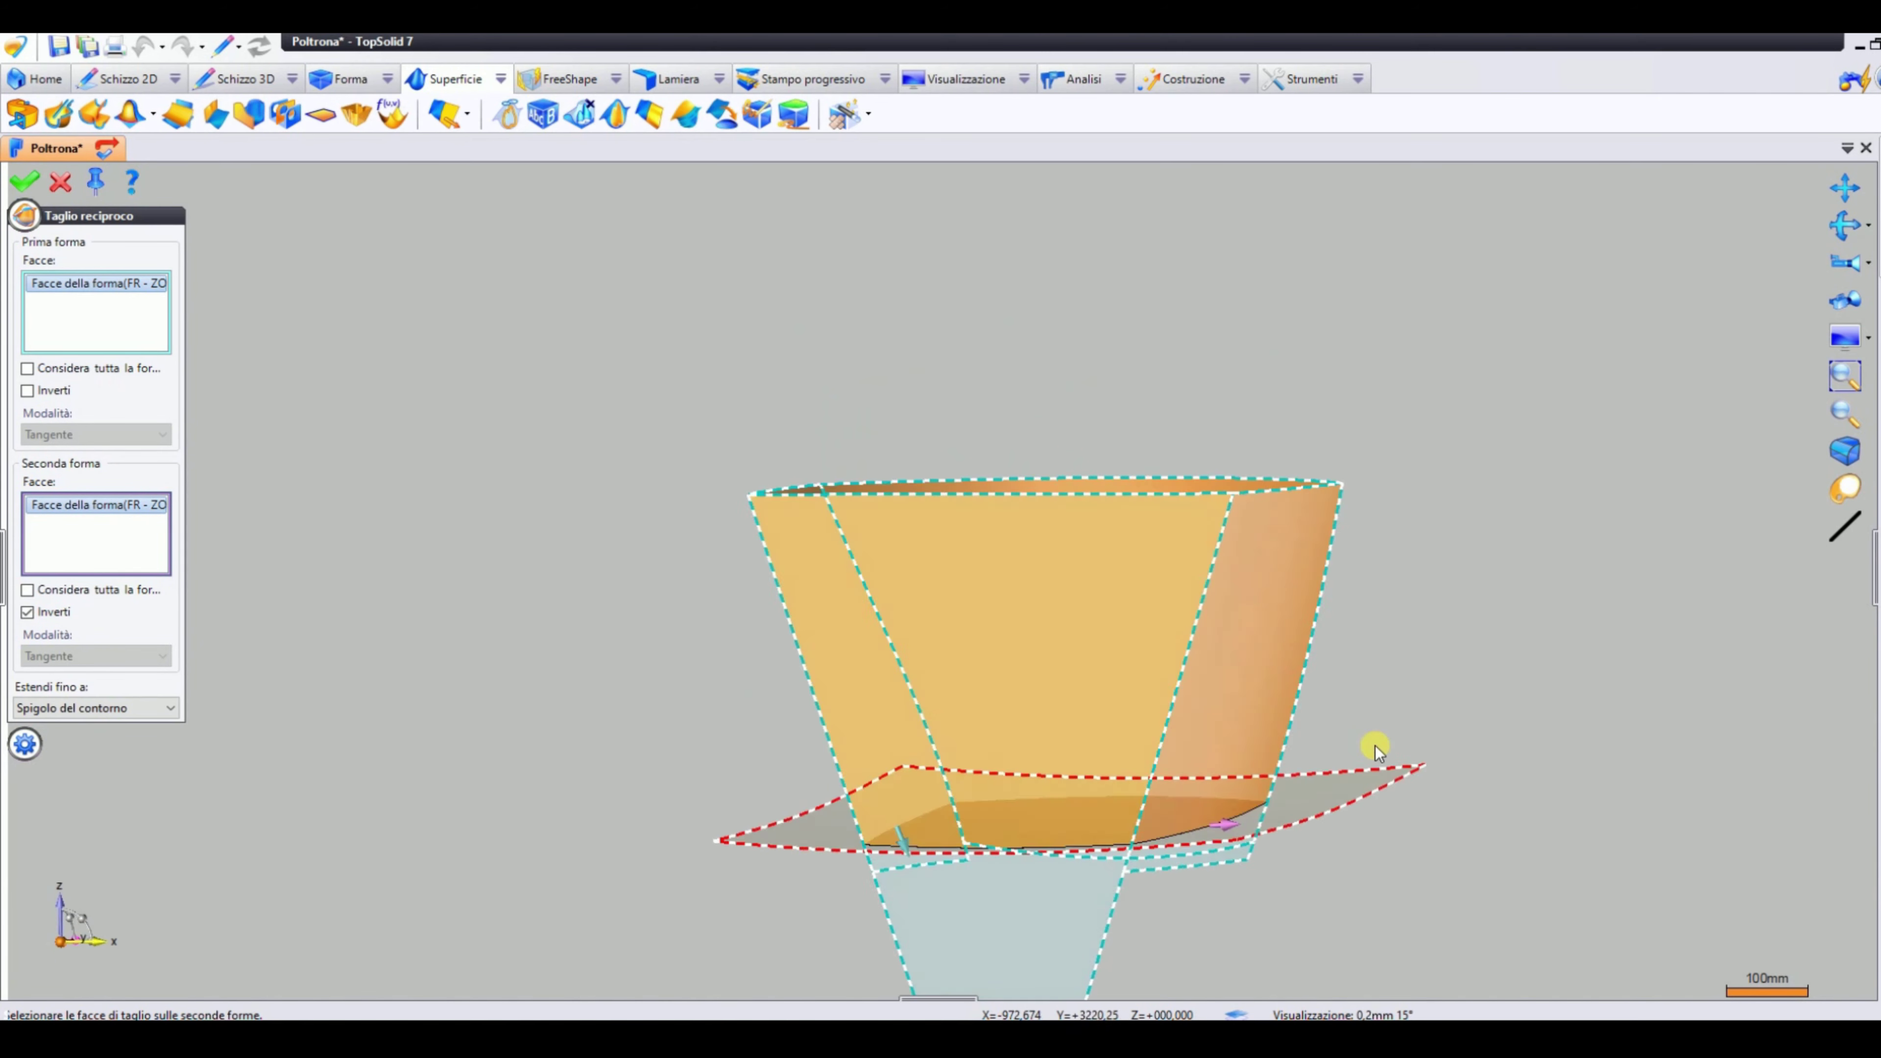
middle_click_drag(1374, 745, 1437, 689)
right_click(1474, 665)
left_click(1503, 680)
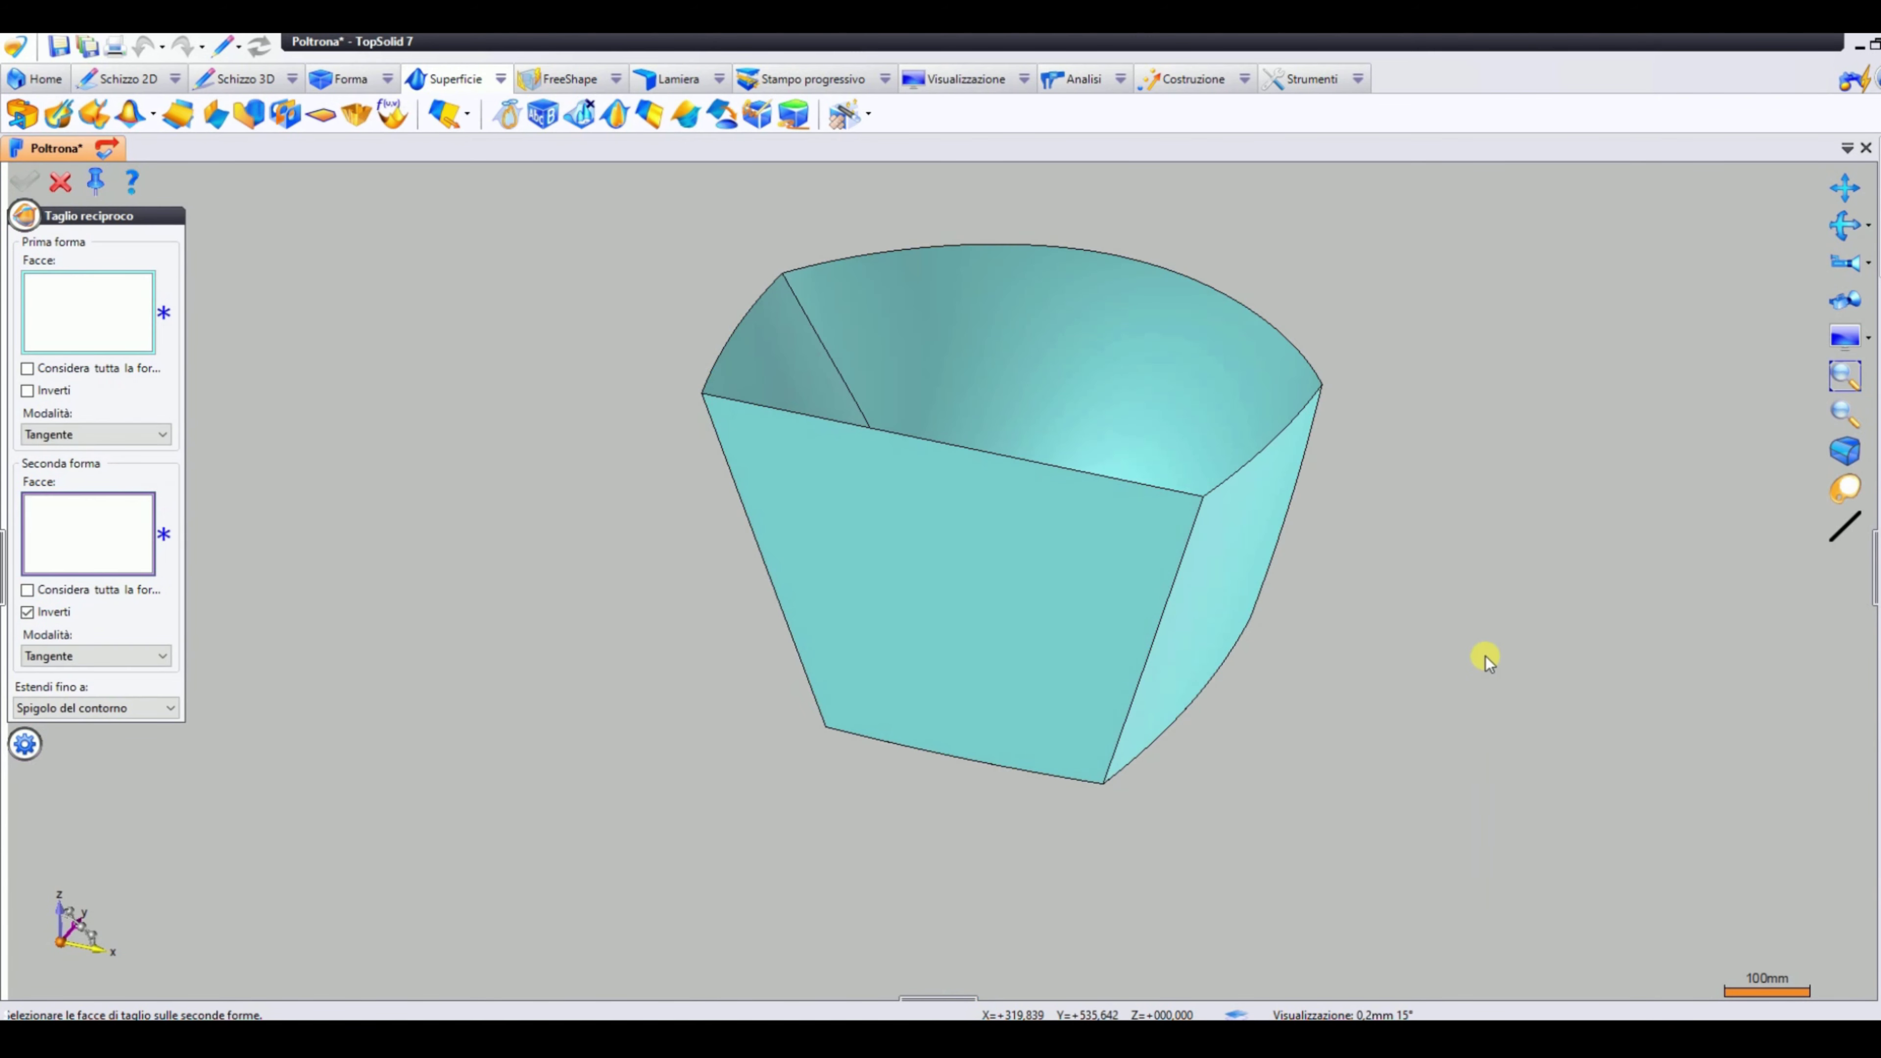
right_click(1481, 649)
left_click(1507, 666)
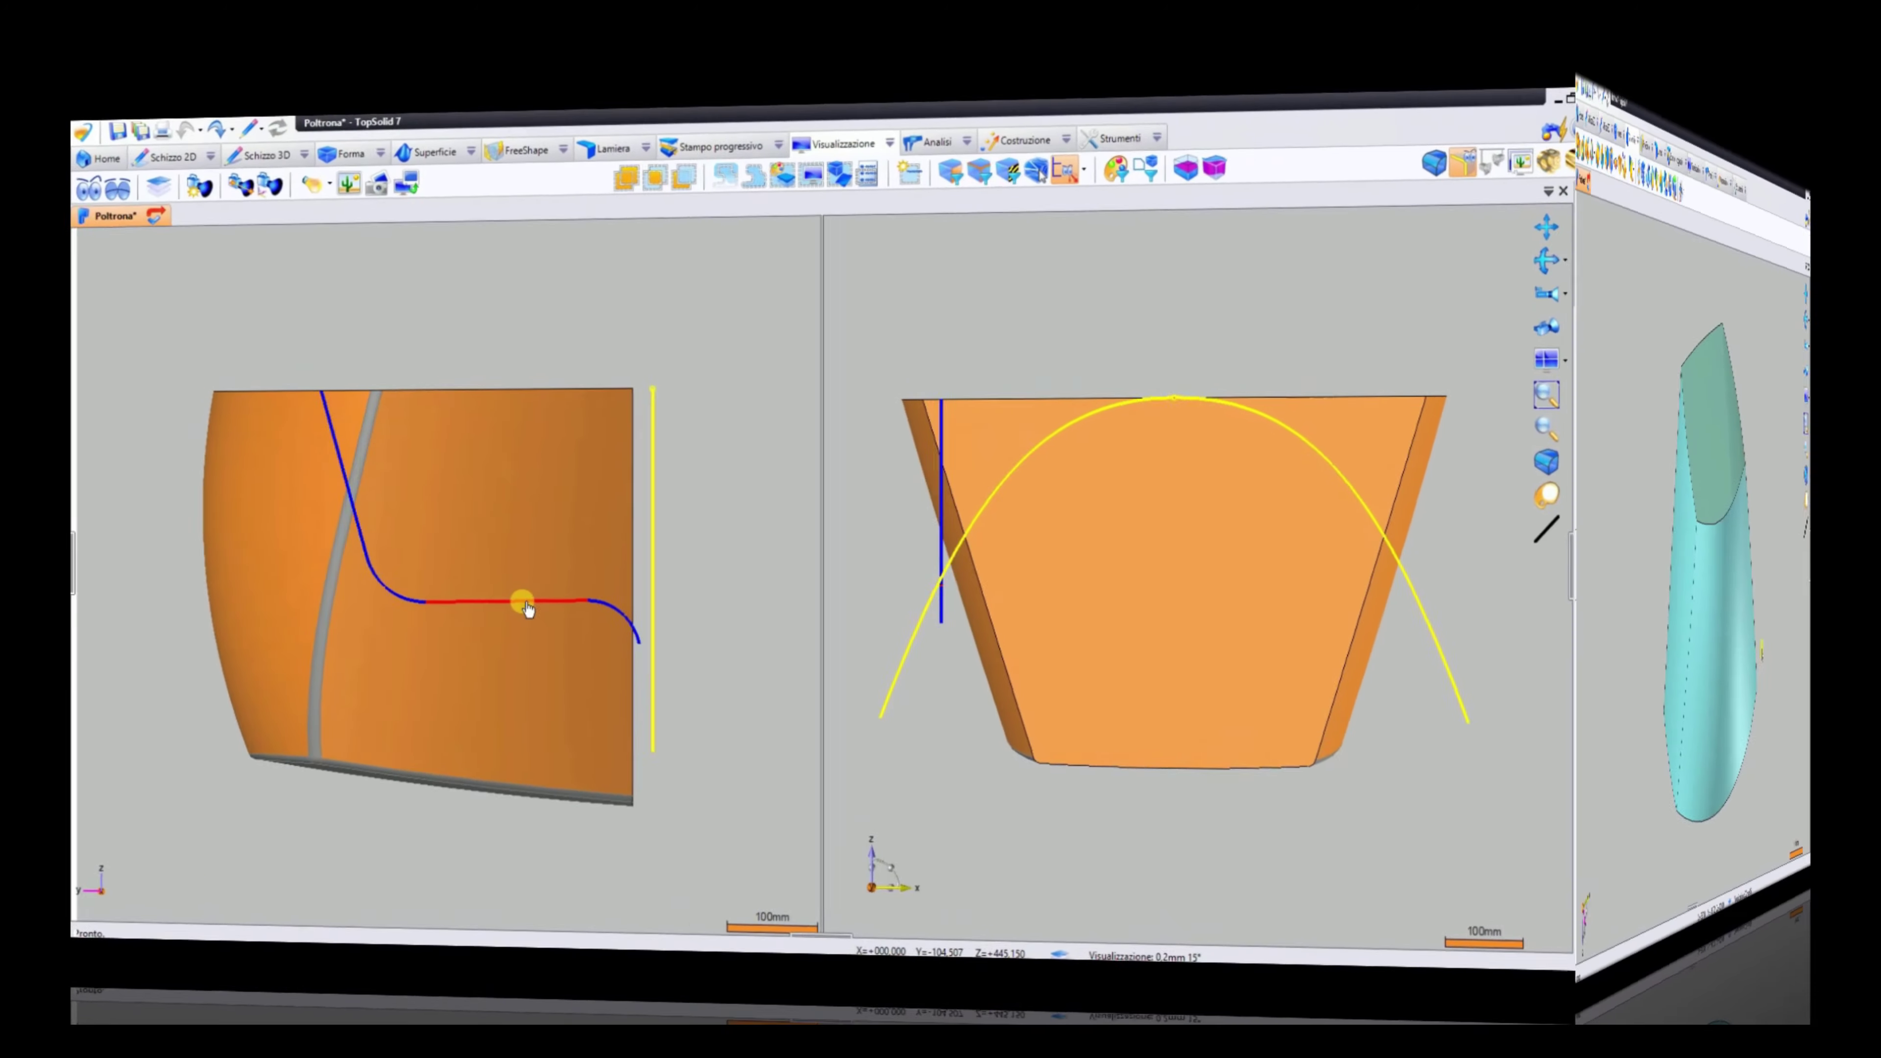
Cut the FINALE shell along the PR-TAGLIO LATERALE and PR - TAGLIO FRONTALE profiles
right_click(565, 613)
left_click(667, 884)
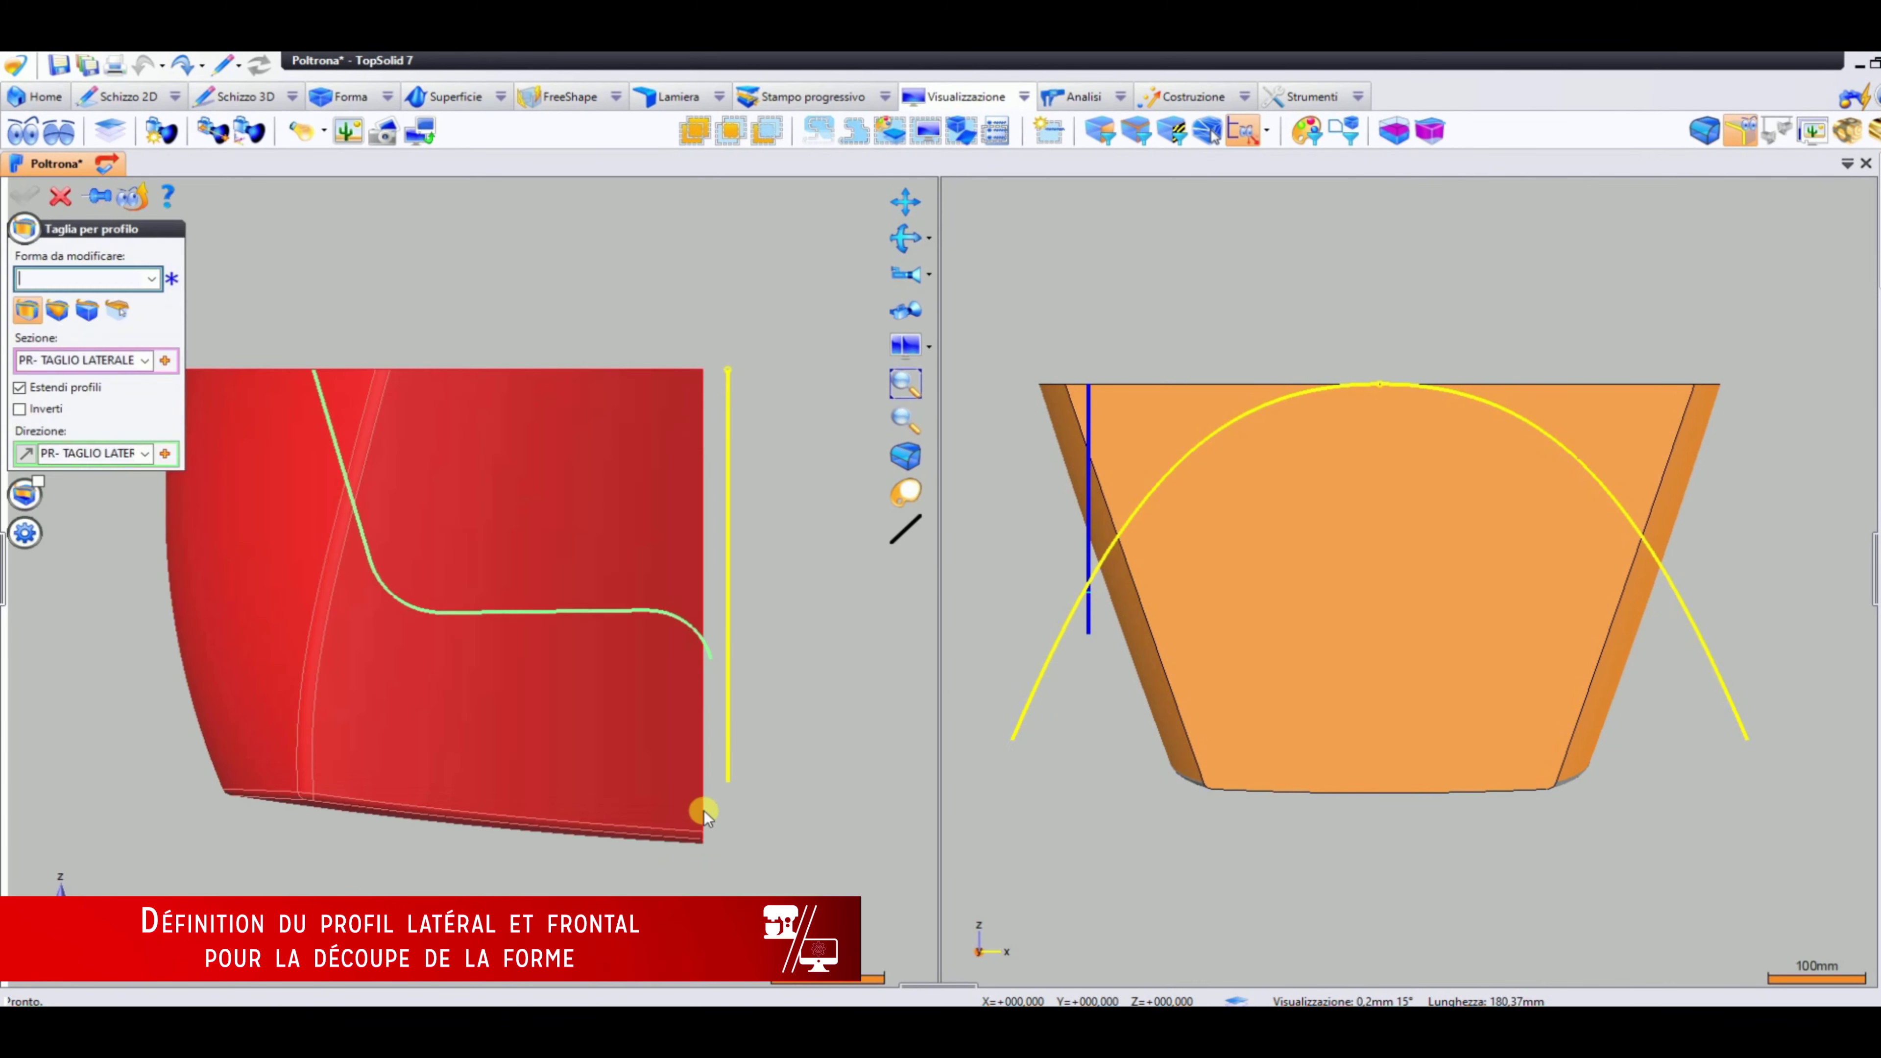
left_click(365, 420)
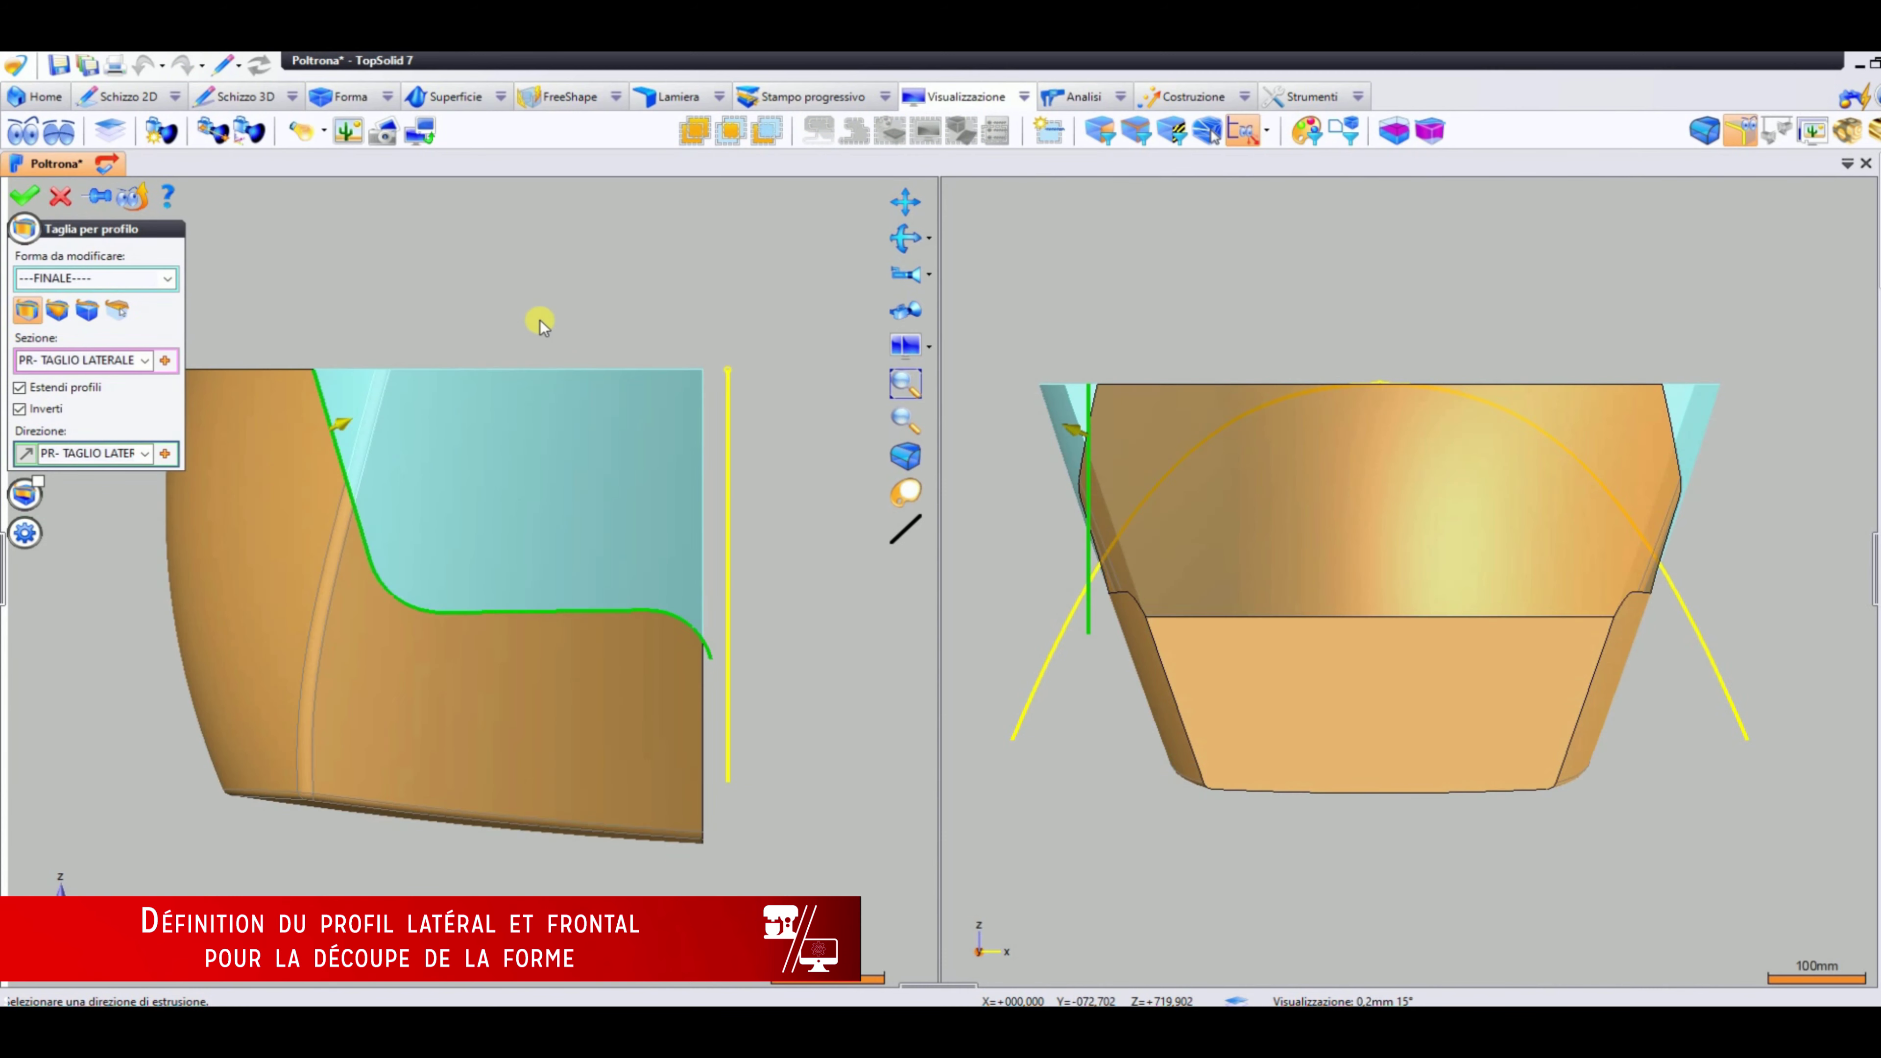
right_click(539, 319)
left_click(577, 384)
right_click(1181, 463)
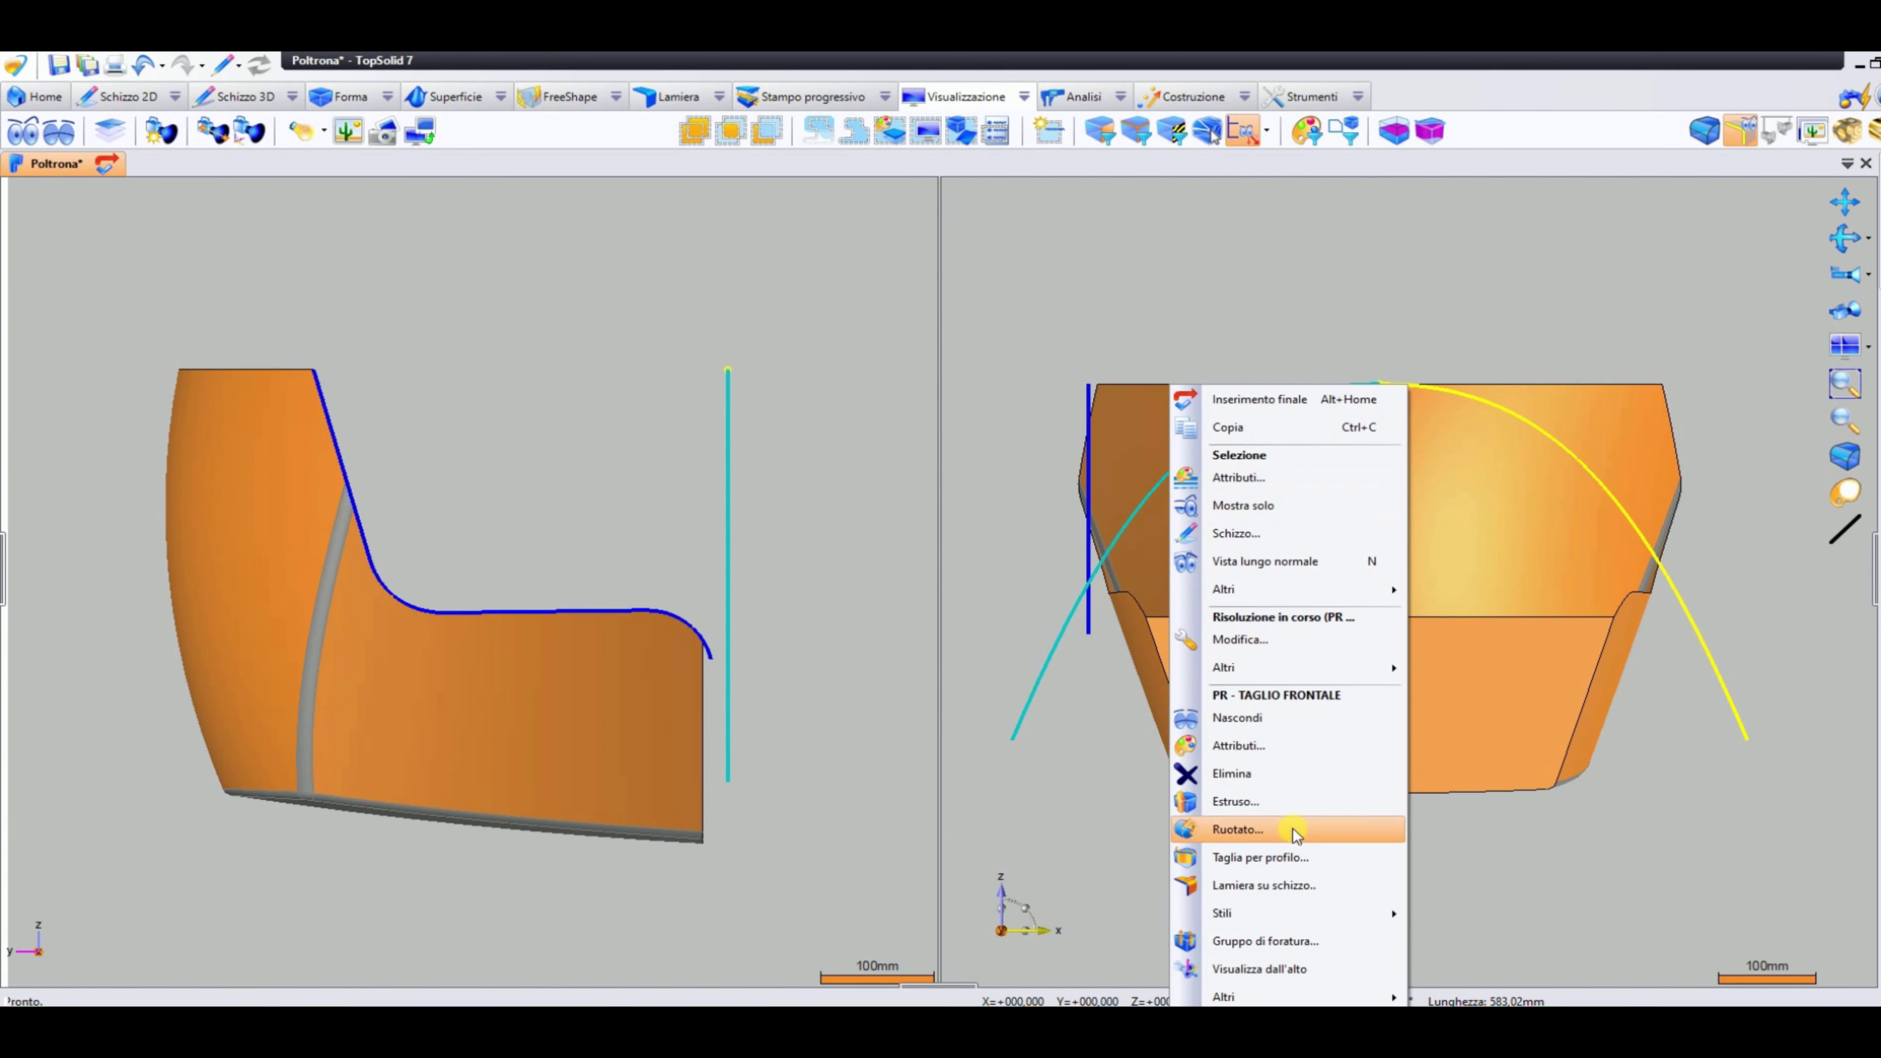
left_click(1293, 859)
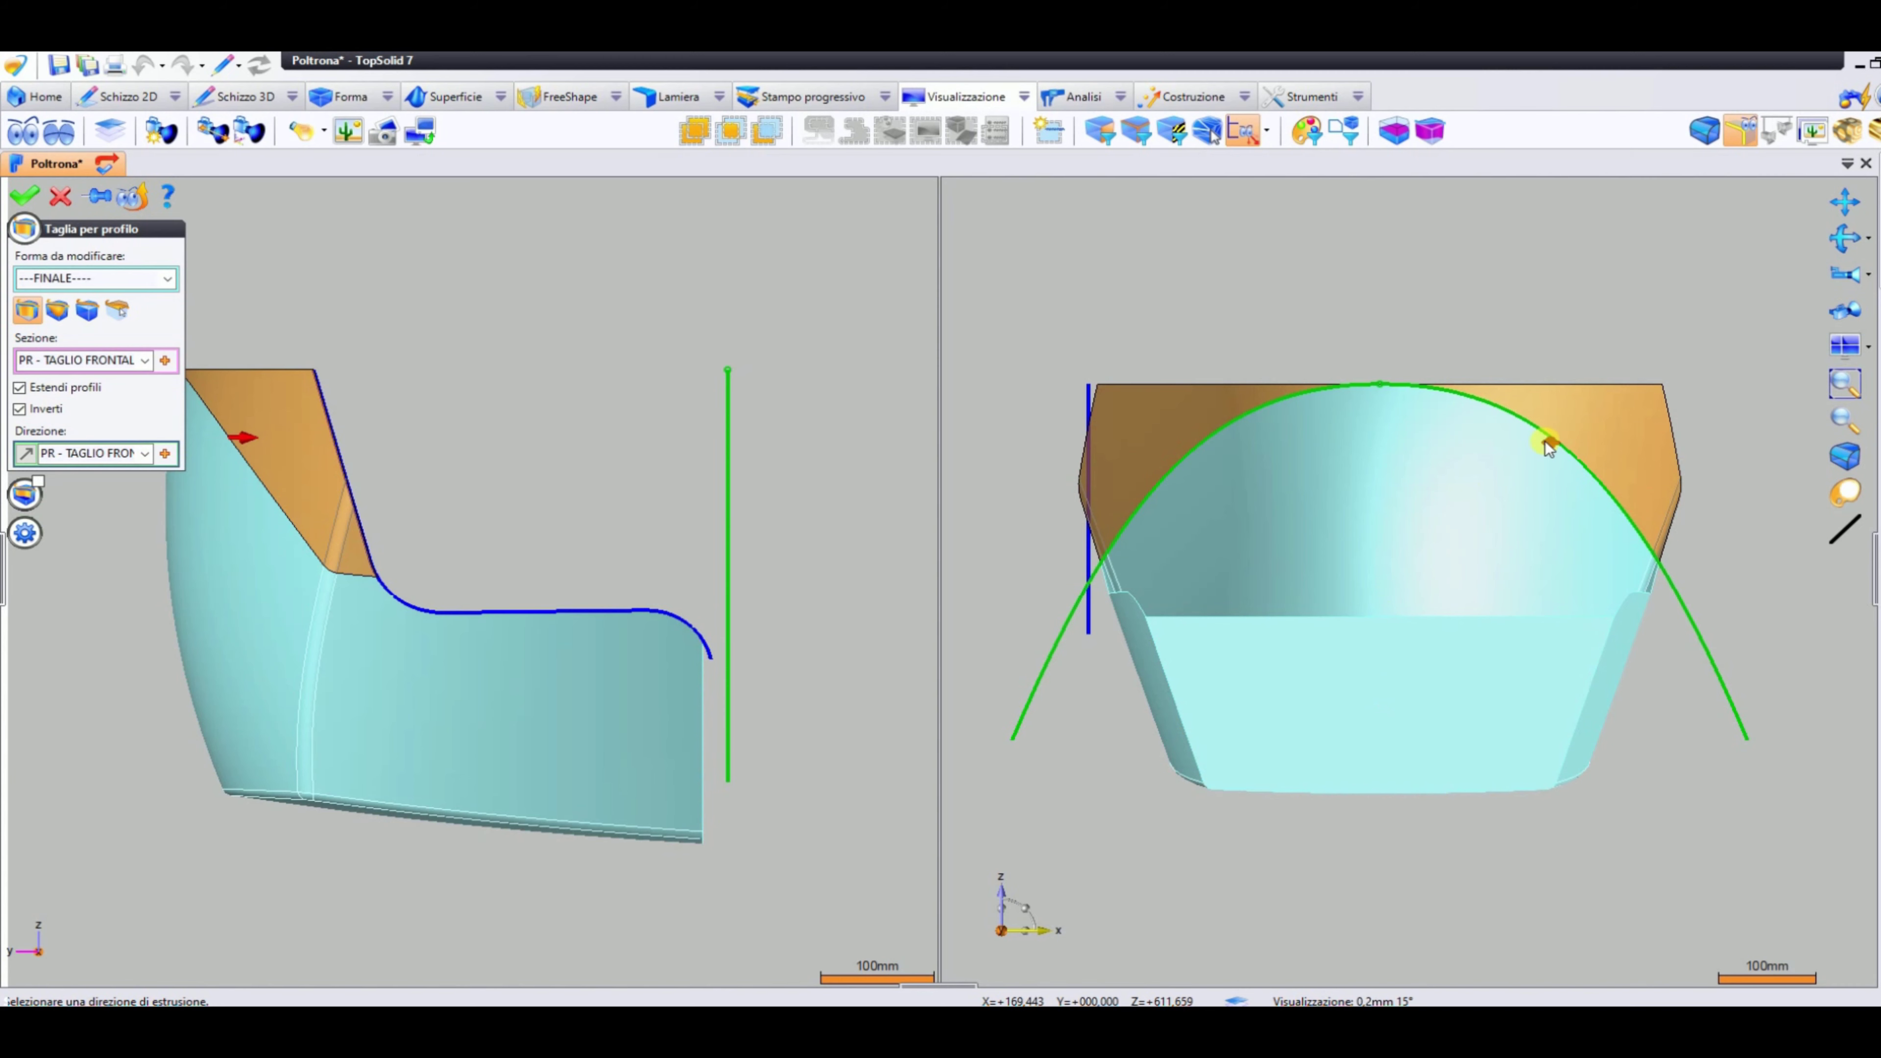
left_click(1547, 445)
key("Return")
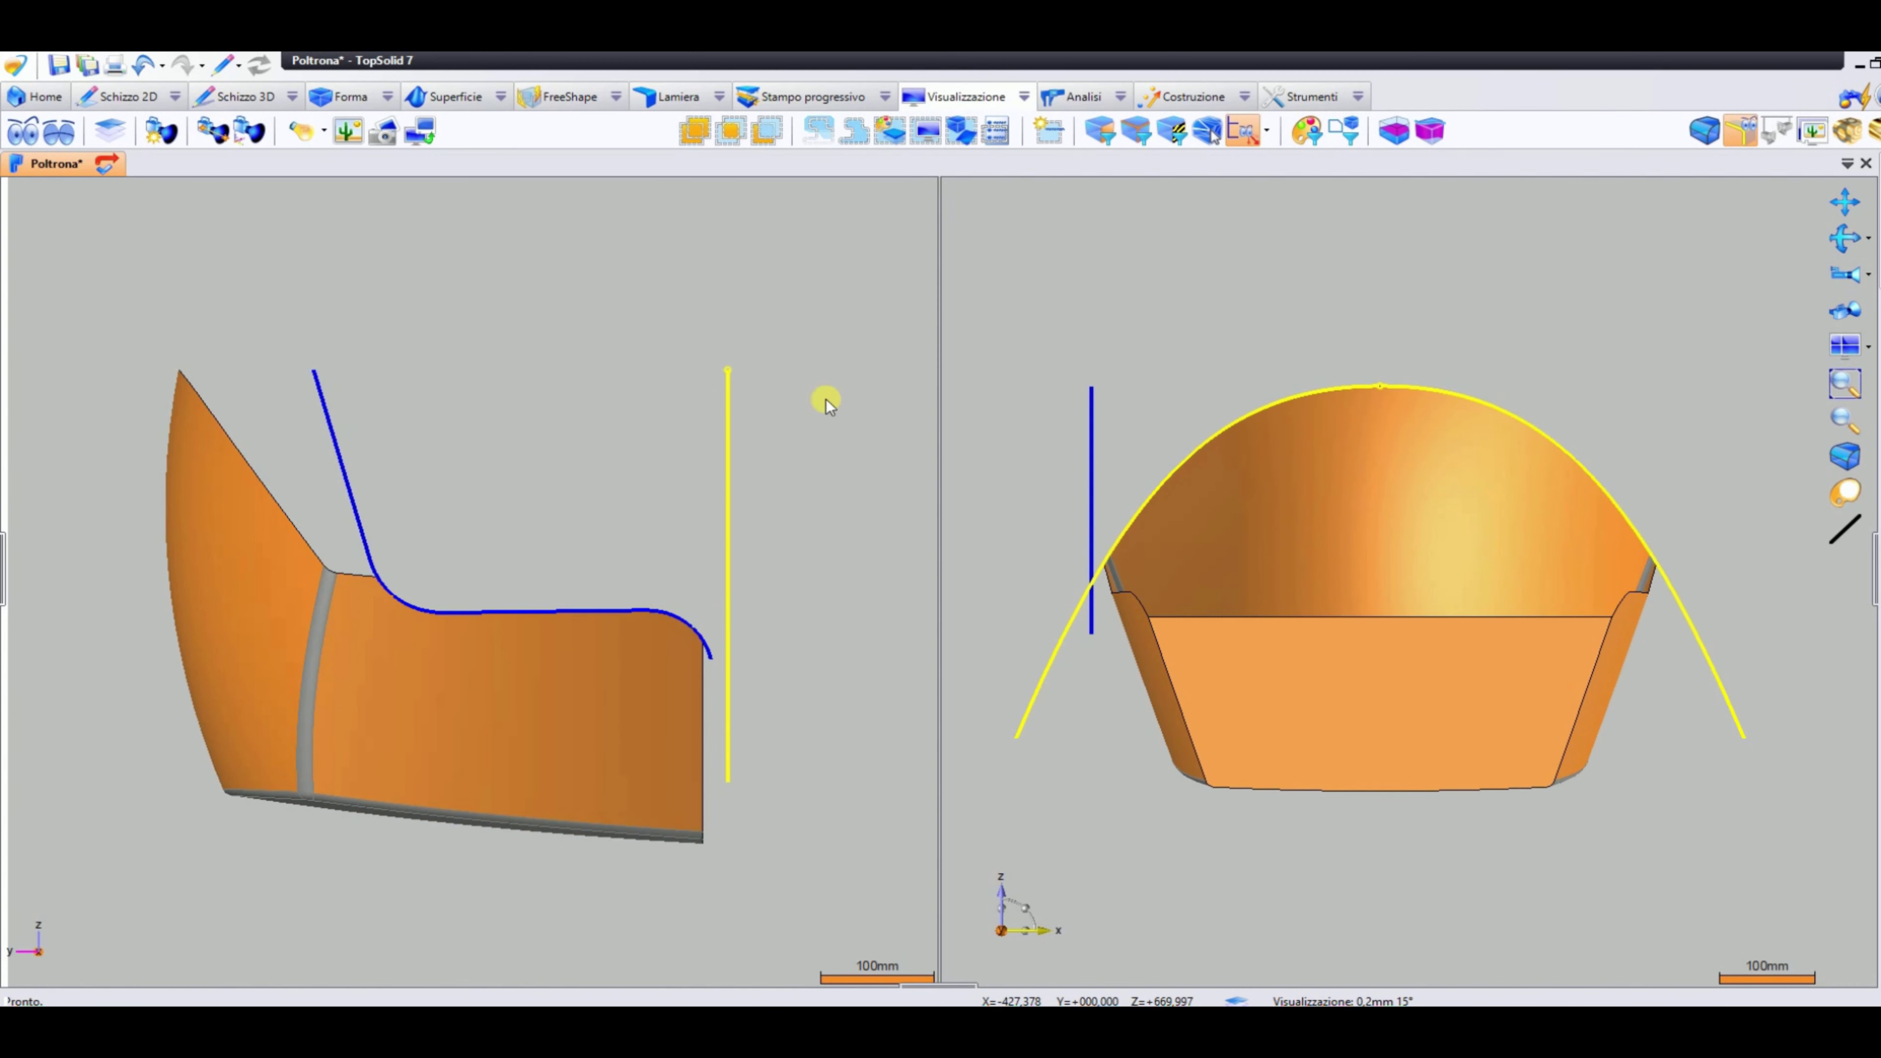
Drag the side profile curve's points so the backrest curves smoothly
left_click(505, 621)
left_click_drag(466, 560, 284, 497)
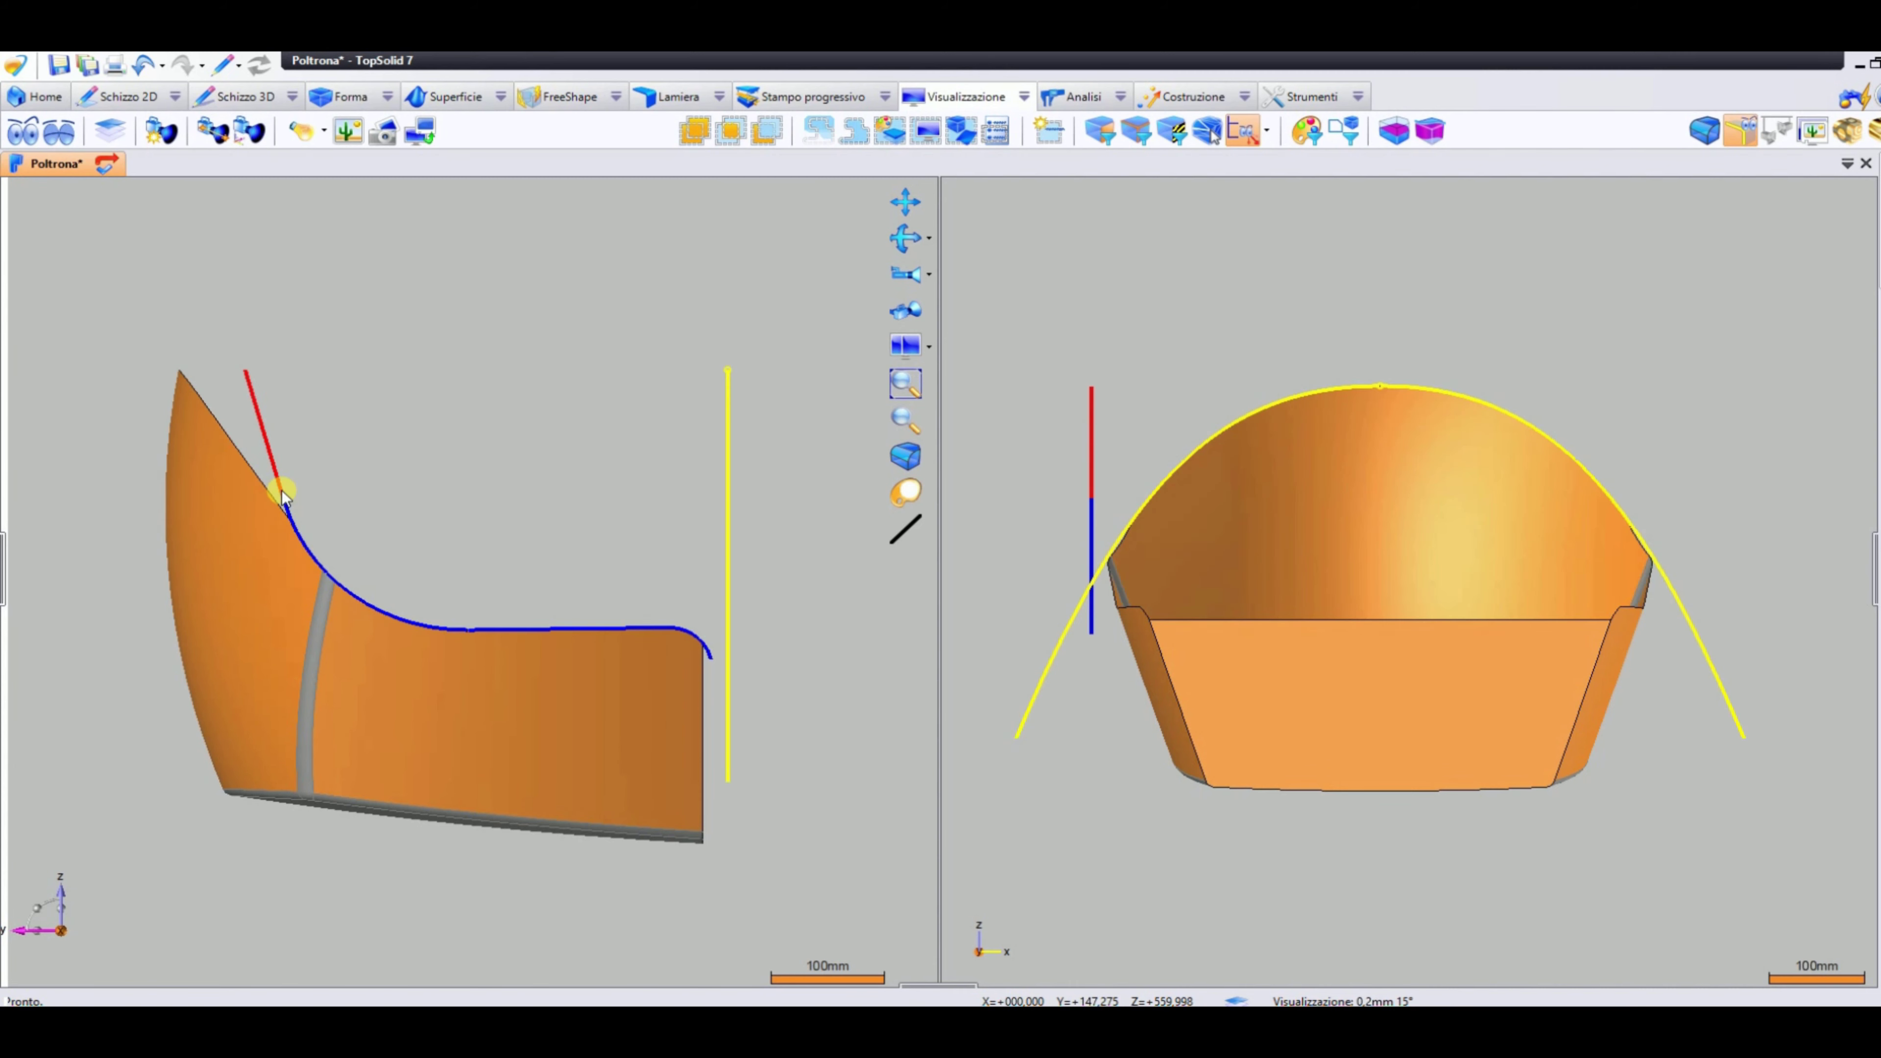
left_click_drag(1305, 400, 1277, 416)
Switch to a single view and remove the shell's front face
left_click(1869, 347)
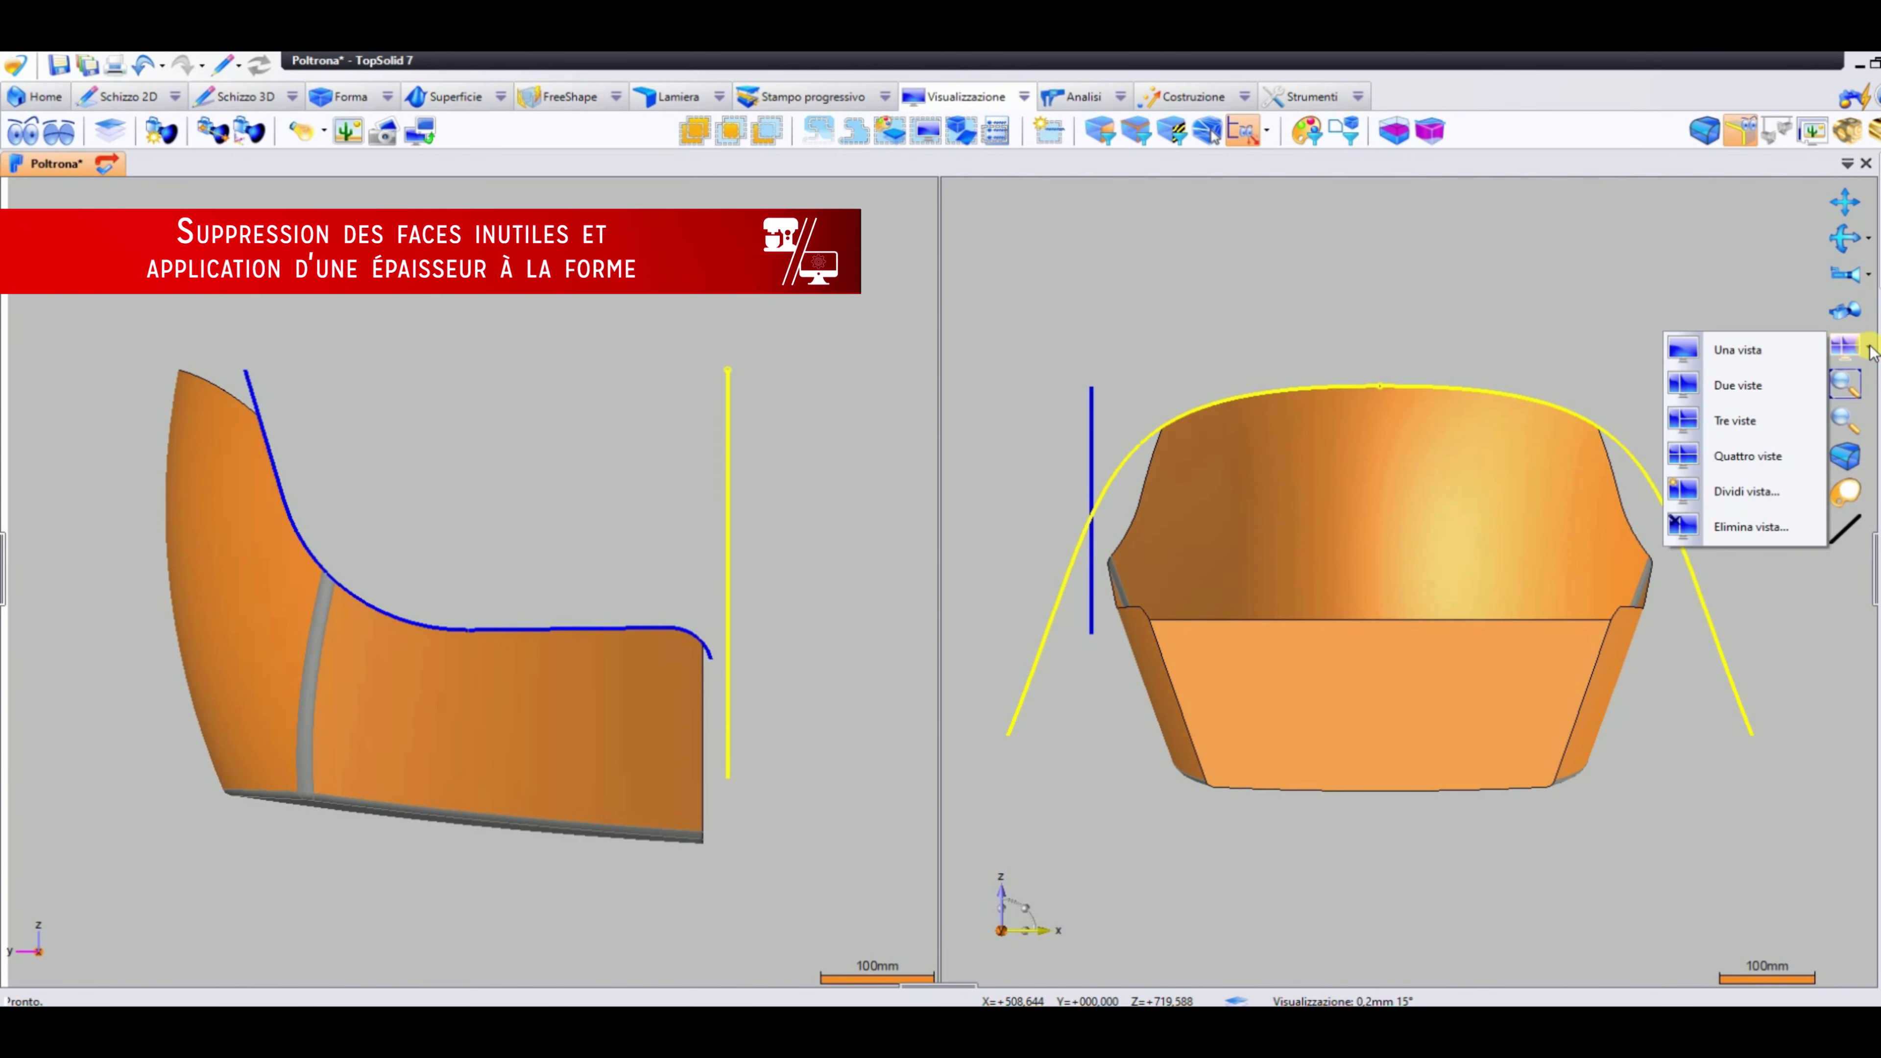
left_click(1739, 351)
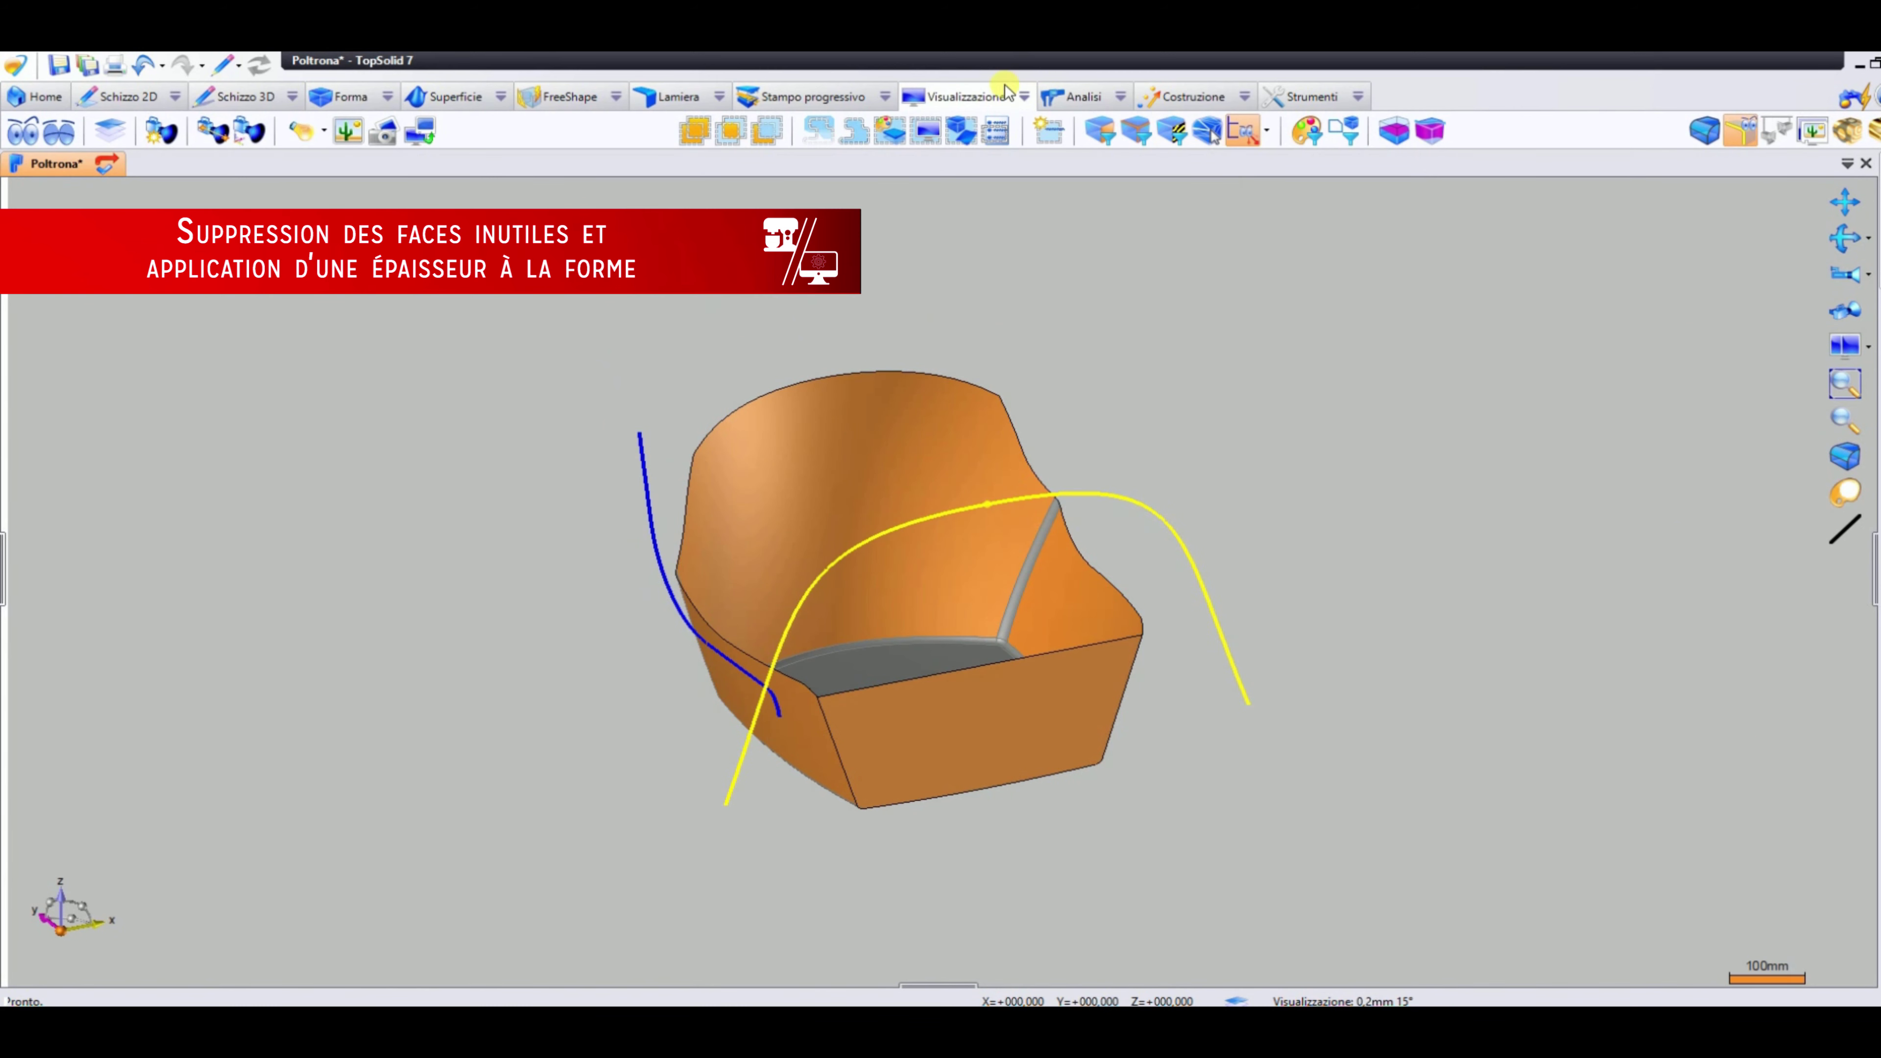
left_click(448, 97)
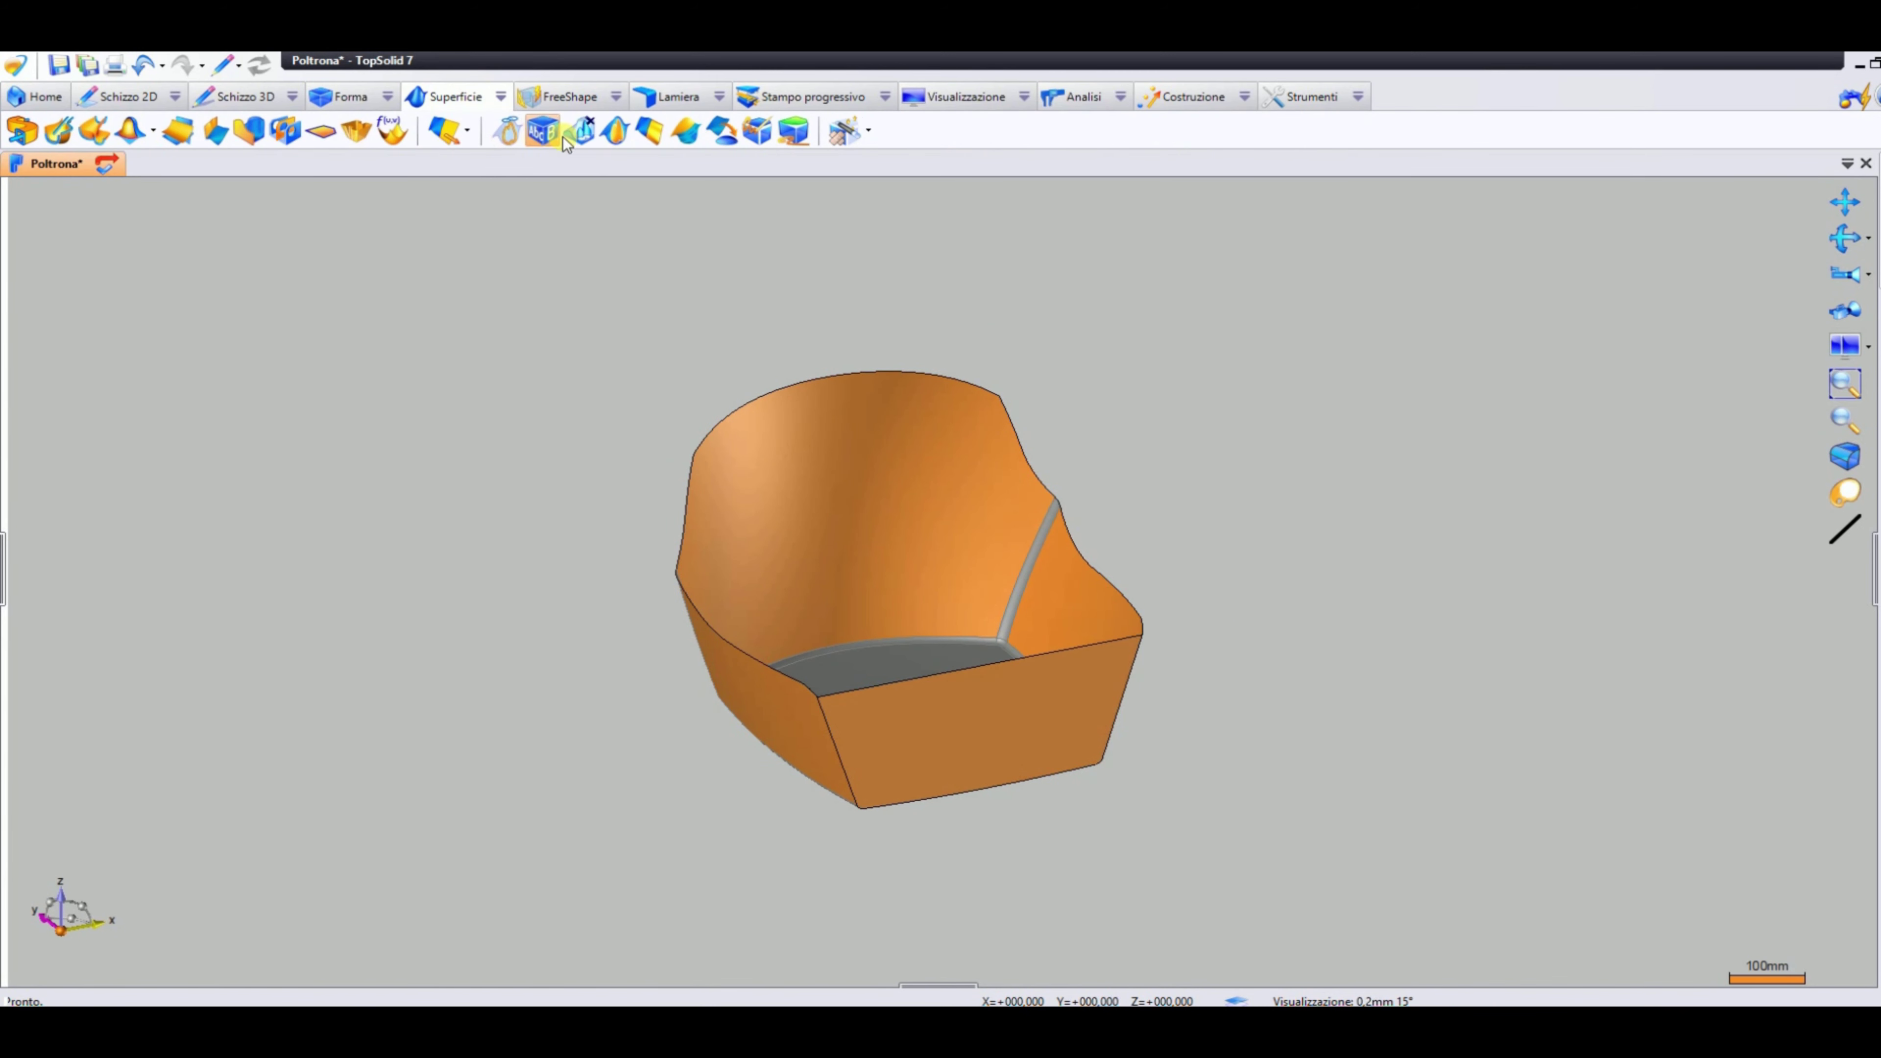
left_click(578, 133)
left_click(891, 694)
left_click(1352, 642)
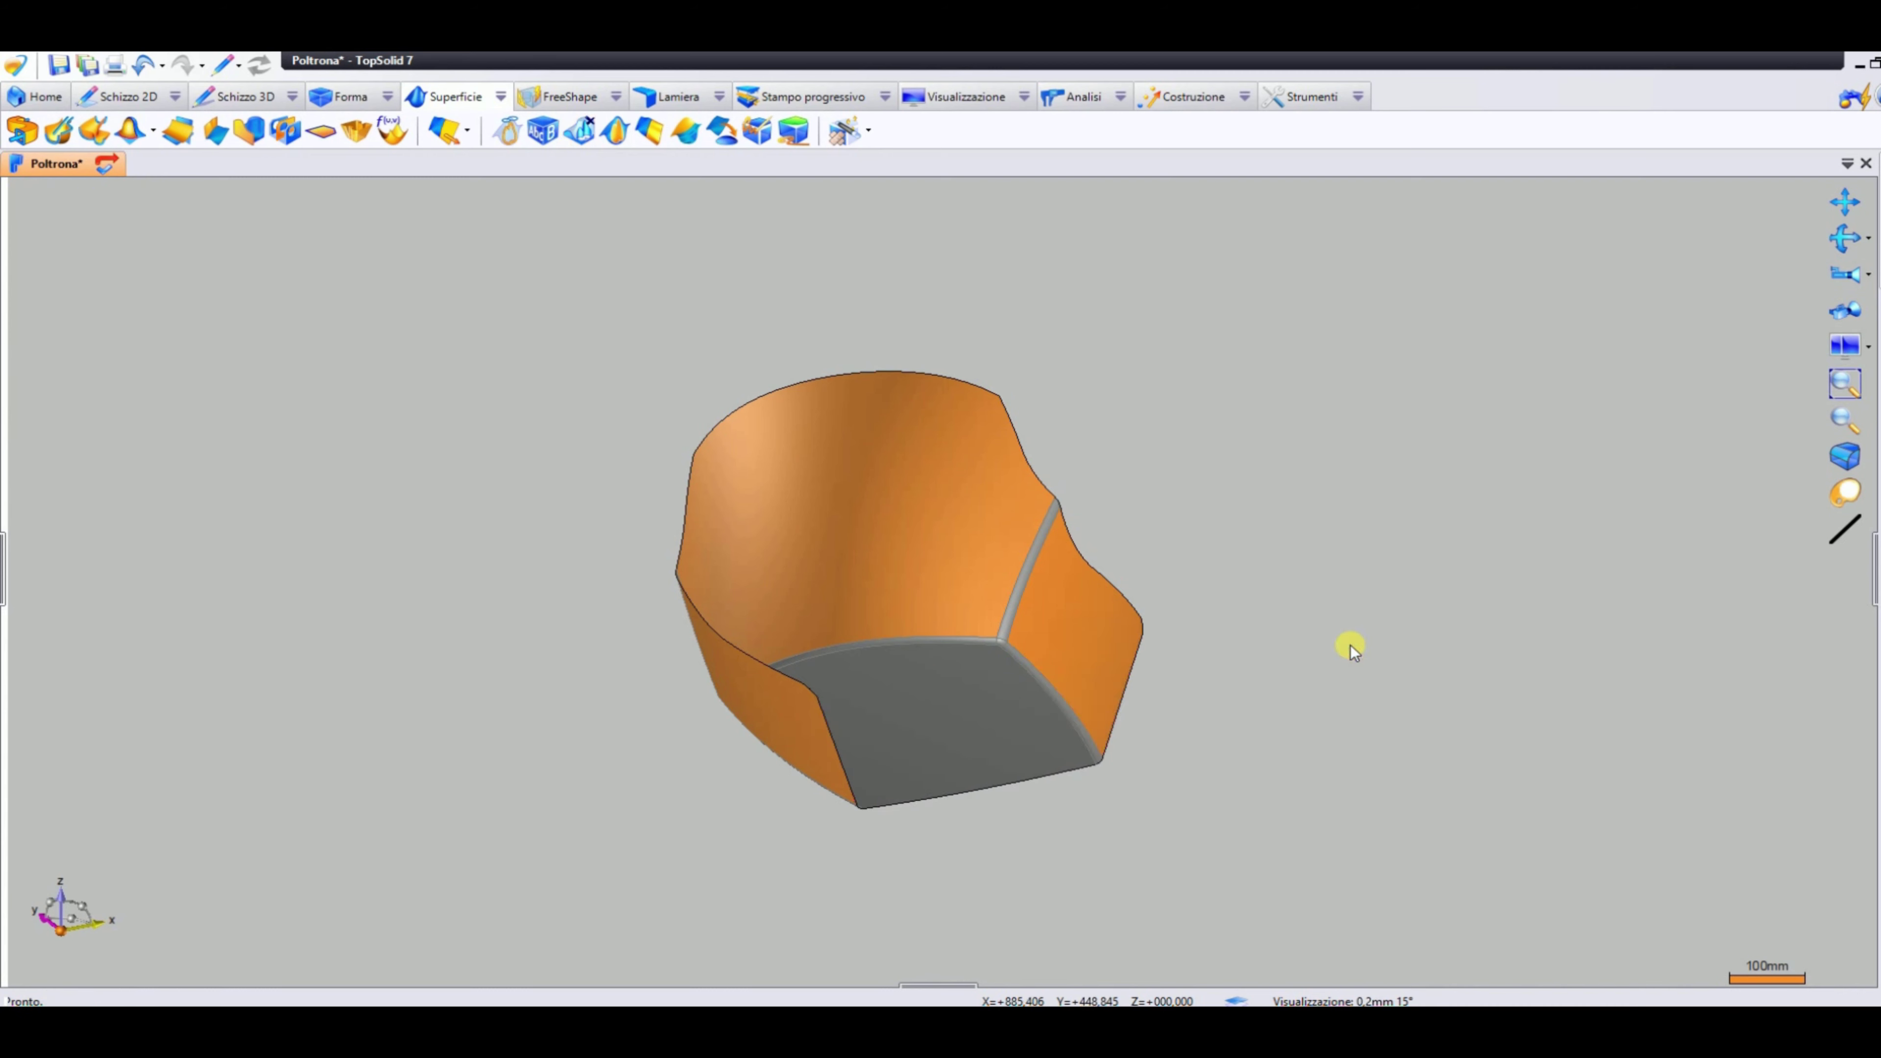
Give the remaining shell a uniform 30mm thickness with Spessore
mouse_move(1352, 642)
middle_mouse_down()
mouse_move(1314, 647)
mouse_move(1352, 577)
middle_mouse_up()
left_click(387, 97)
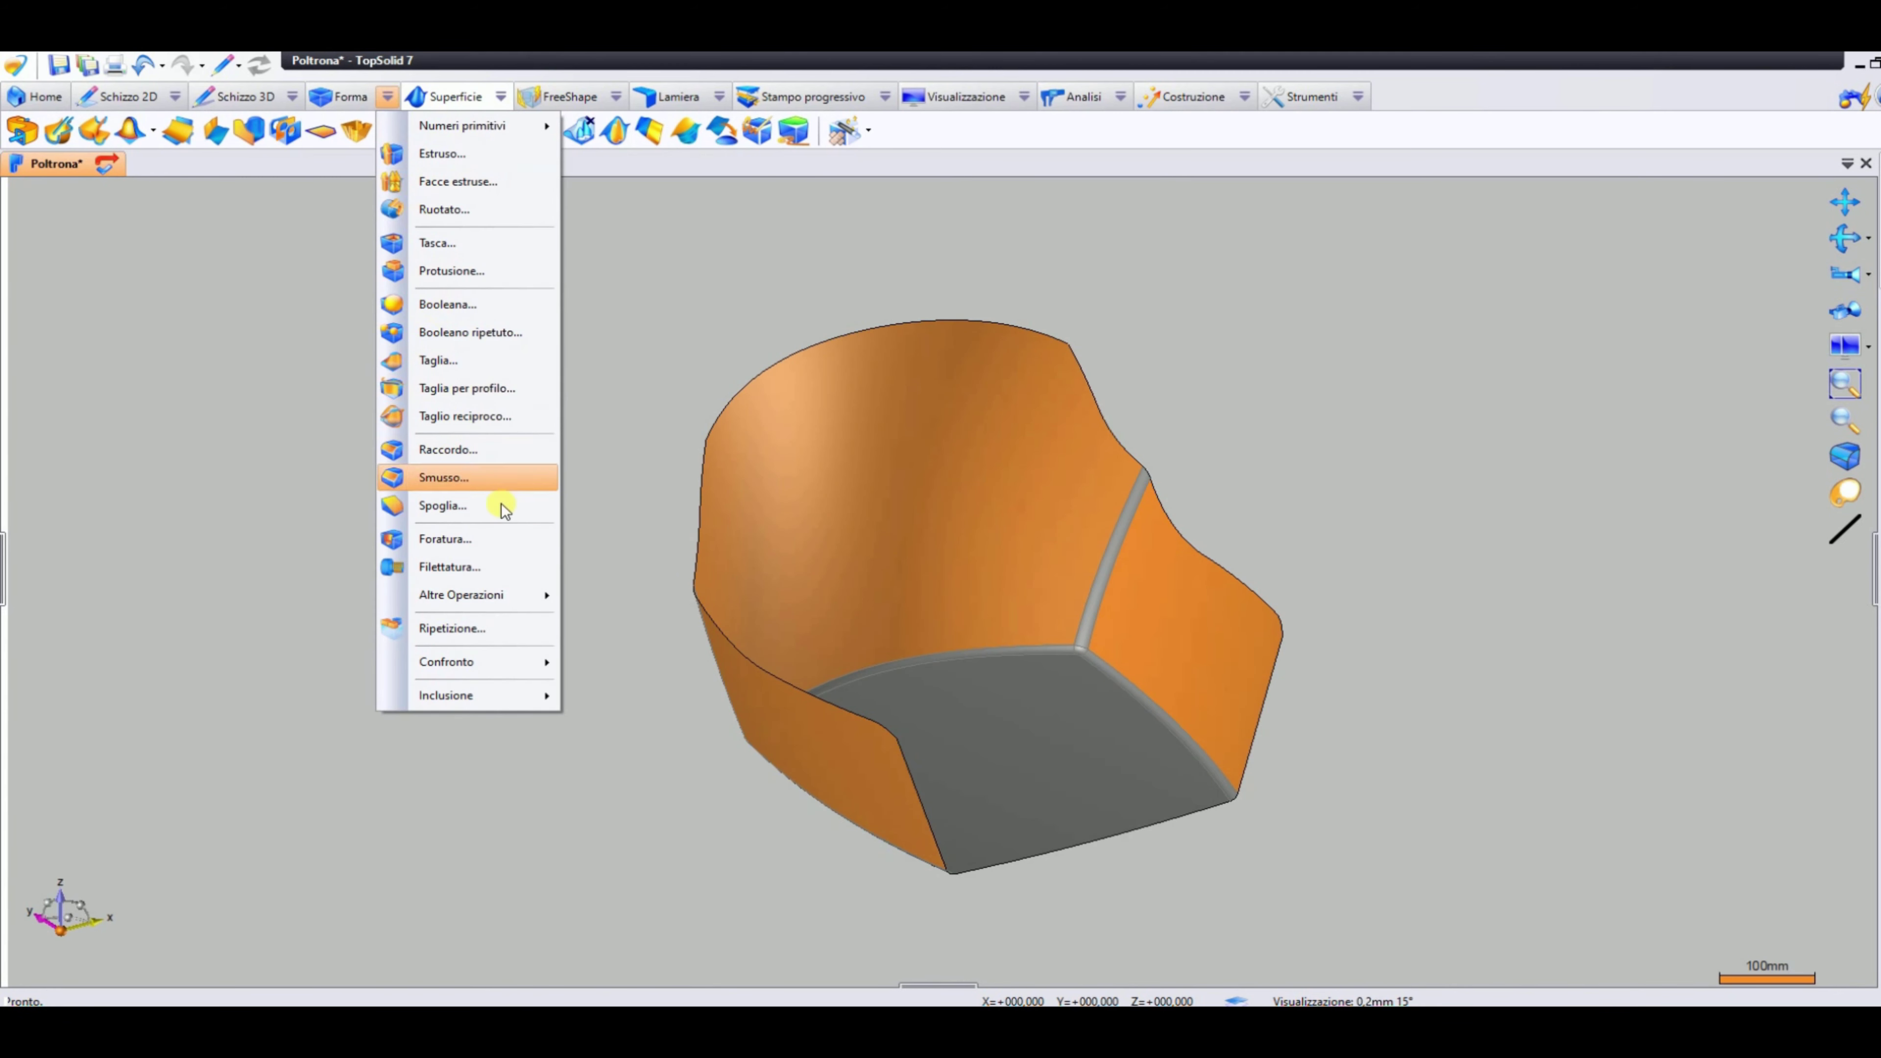
left_click(631, 642)
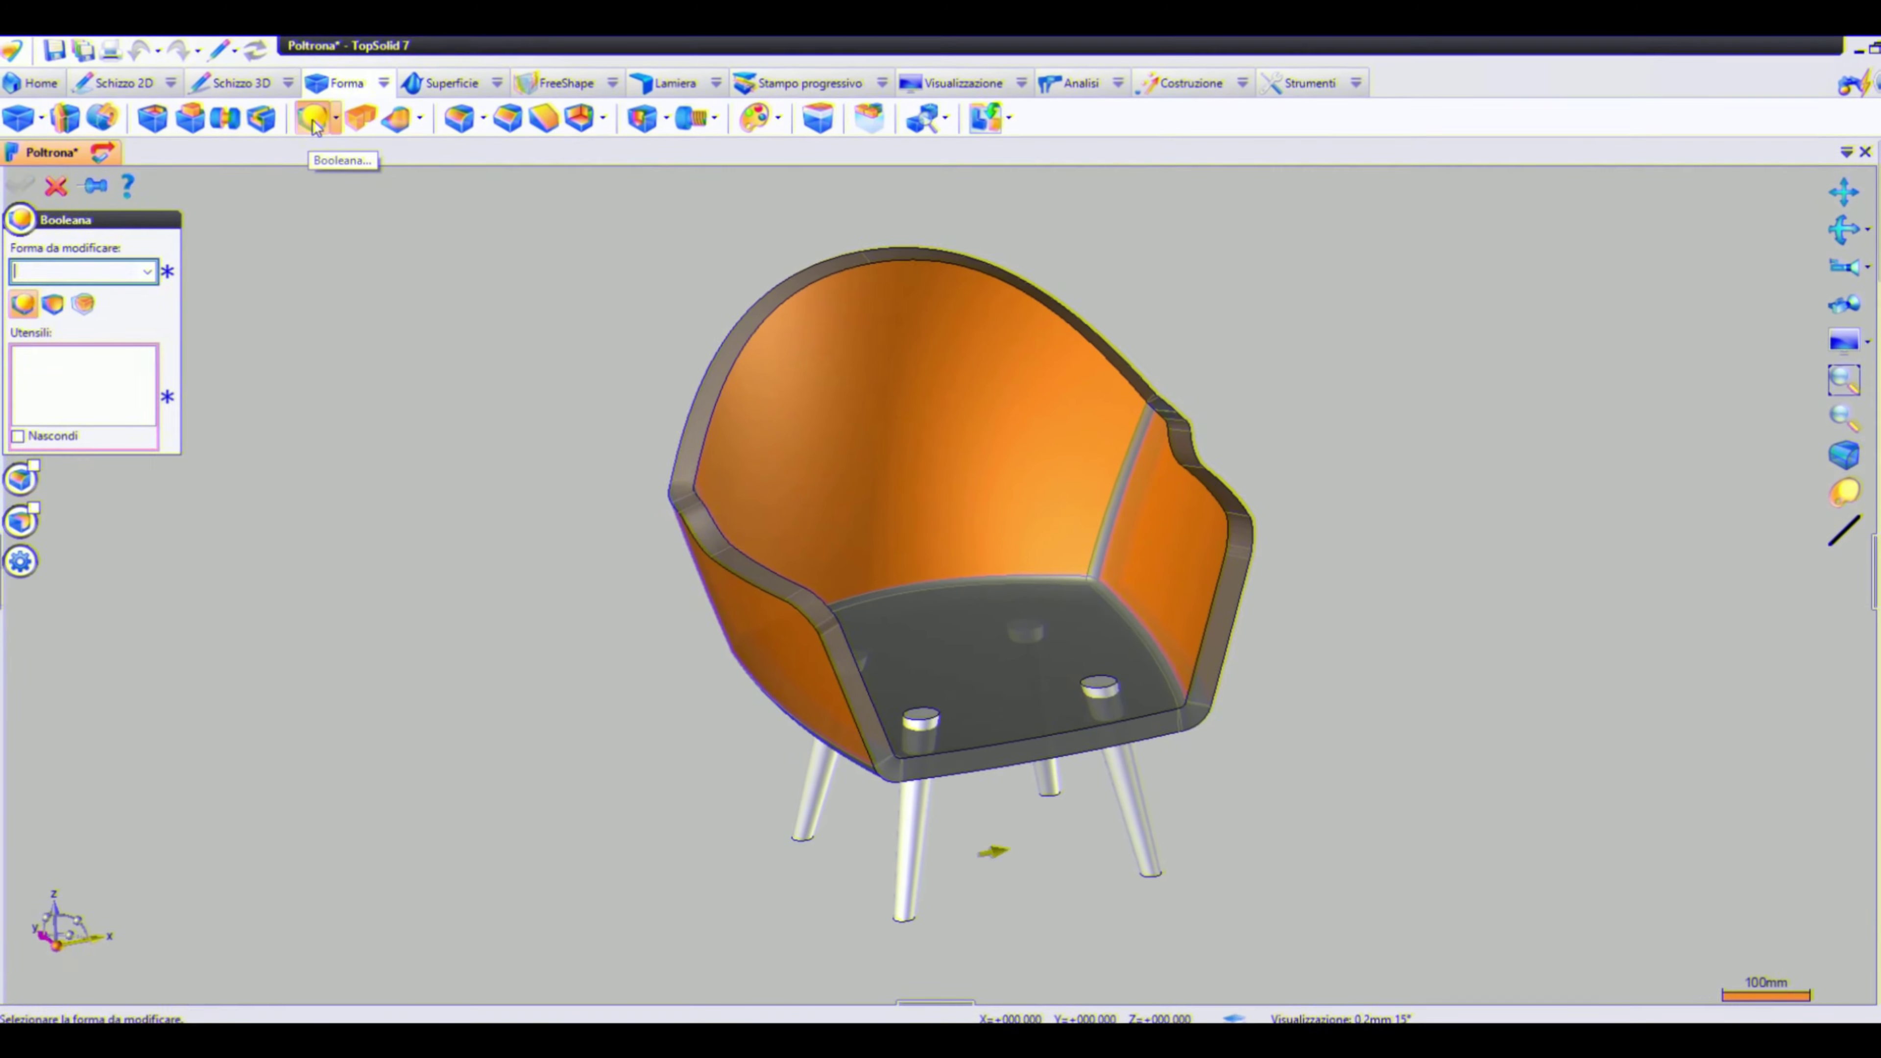
Complete the Boolean operation between the shell and the GAMBE legs
left_click(817, 797)
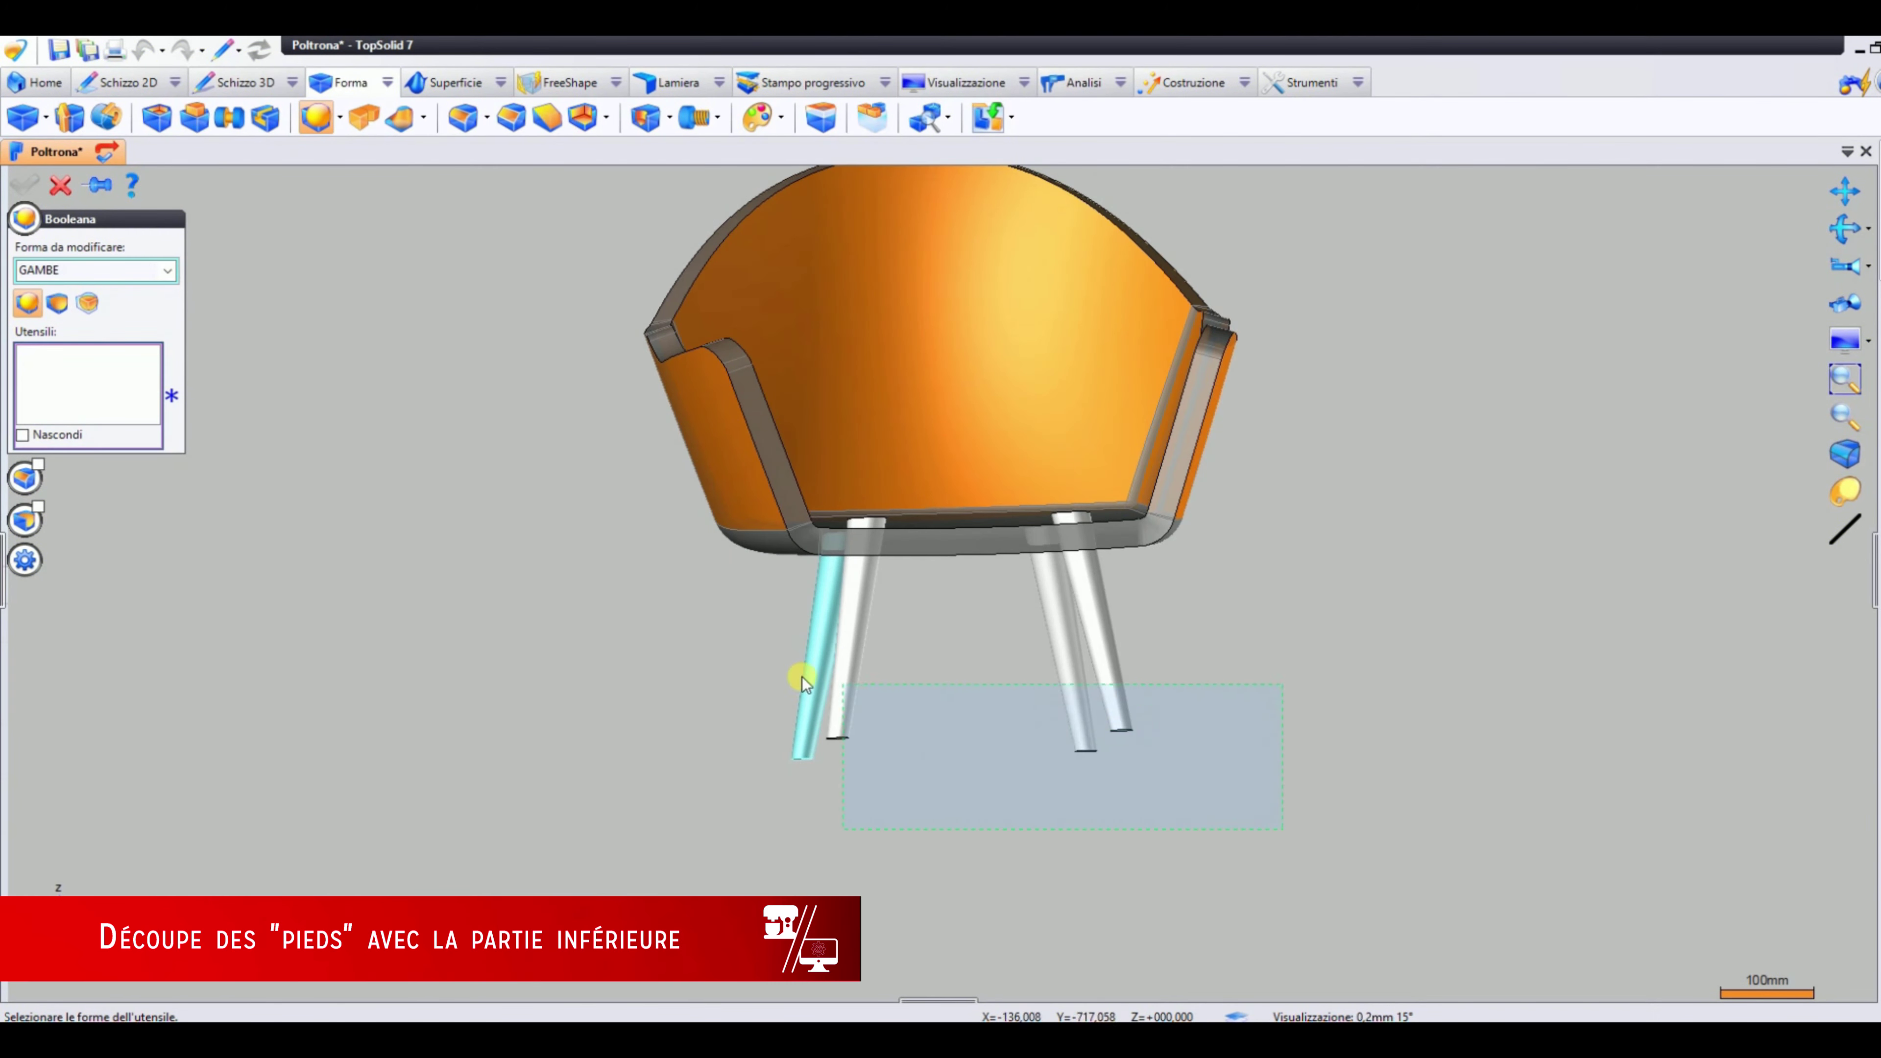
left_click_drag(806, 683, 685, 634)
right_click(676, 624)
left_click(730, 642)
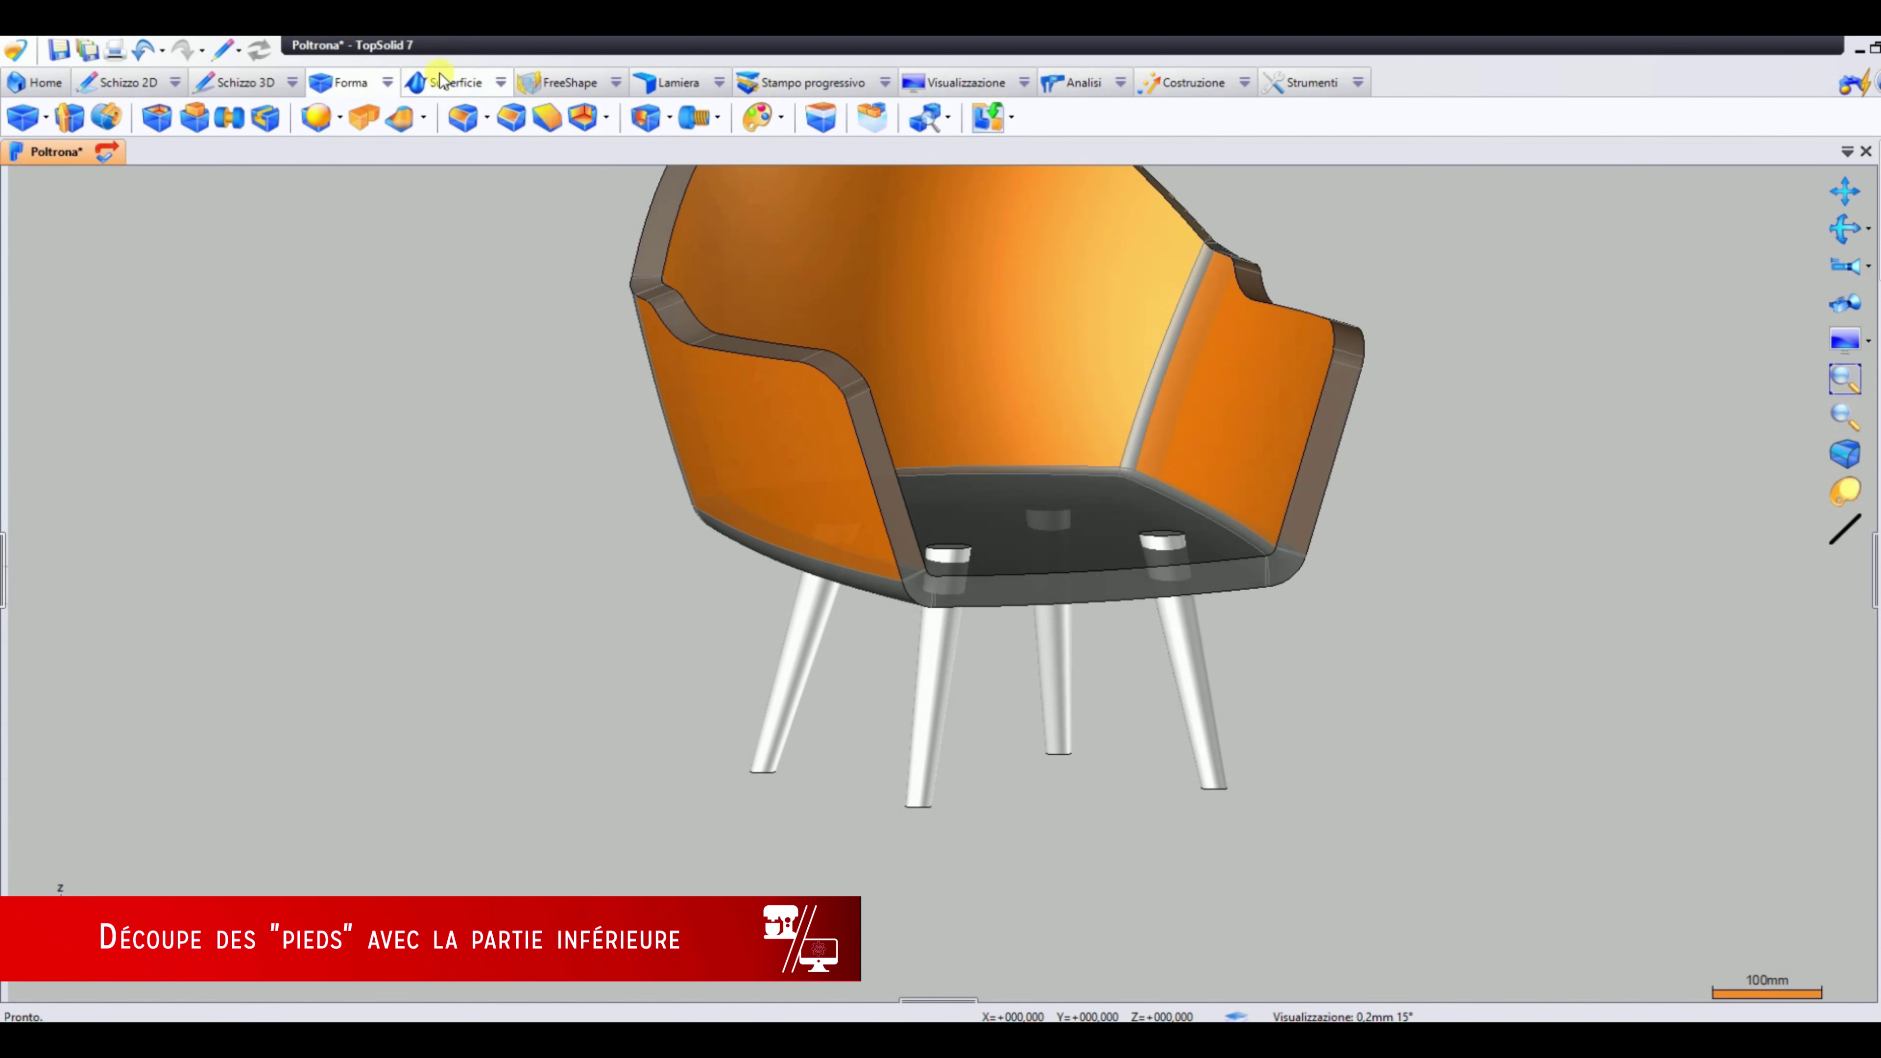
Copy the seat shell's underside faces as a separate surface
left_click(442, 80)
left_click(248, 117)
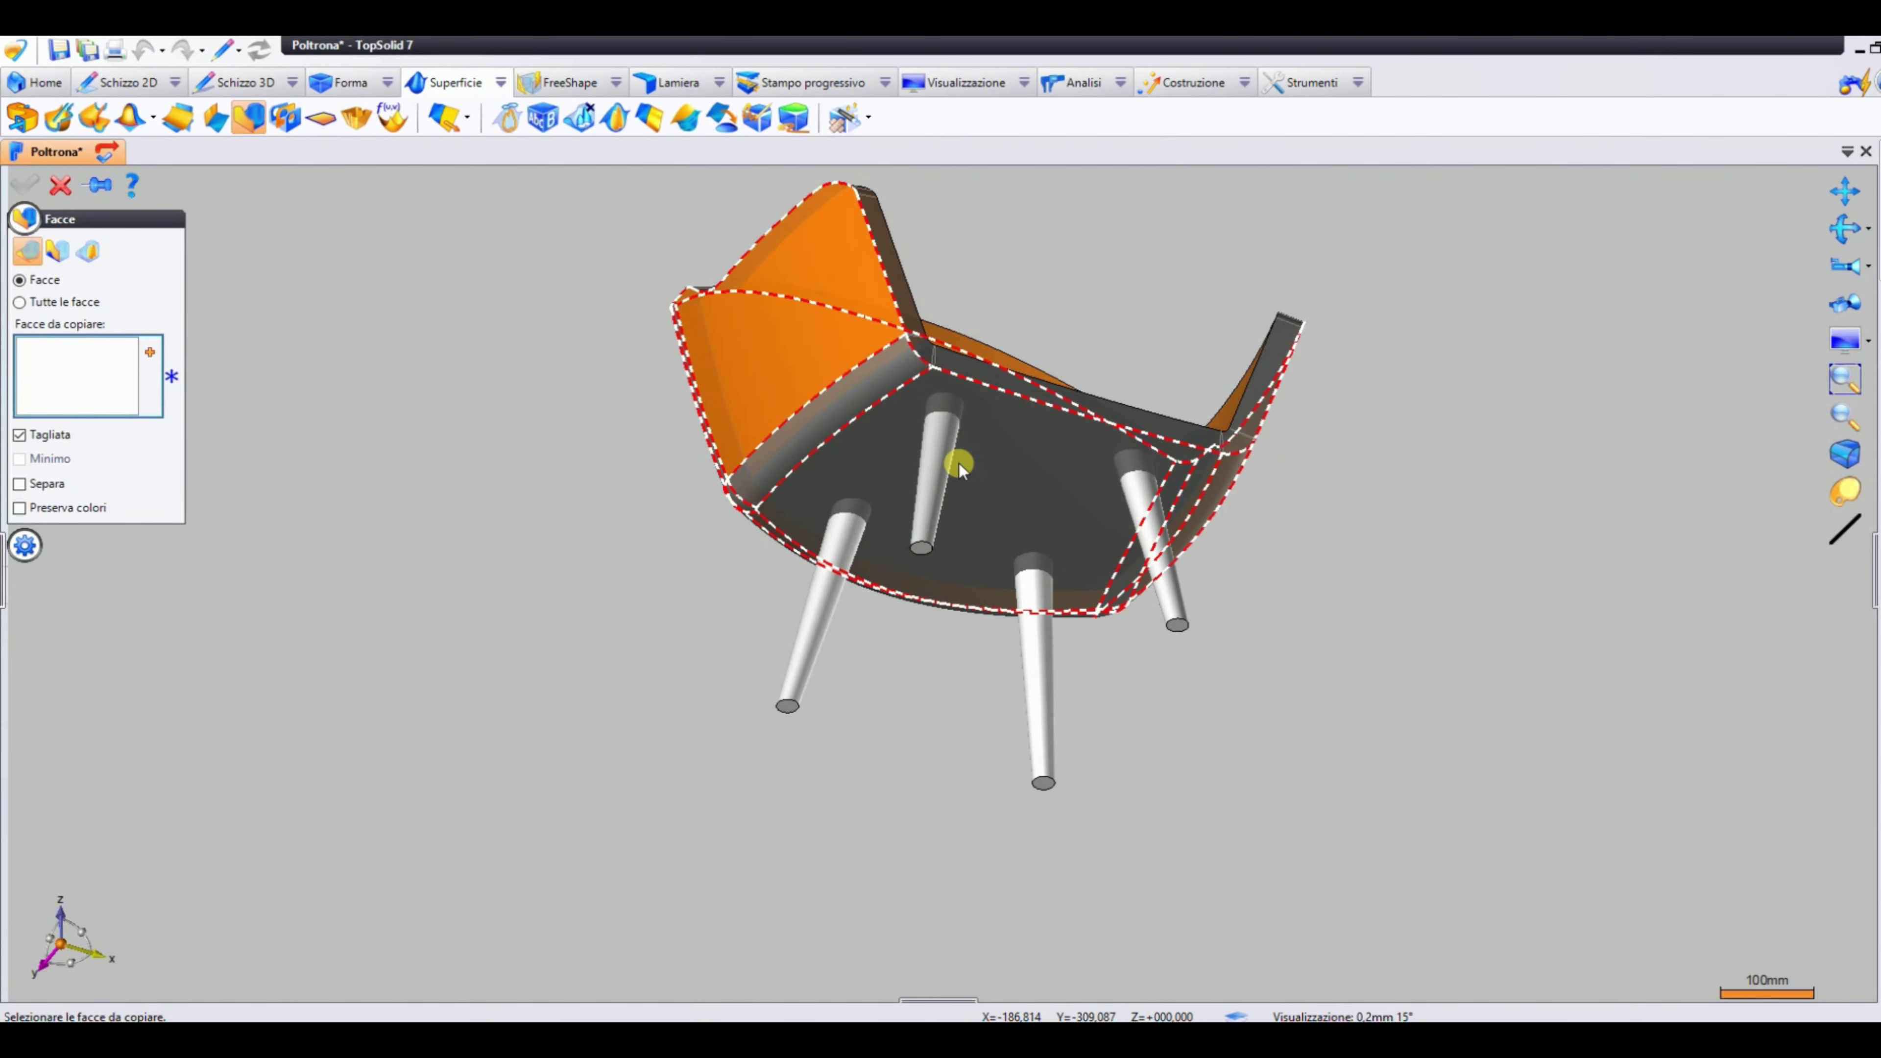
left_click(959, 465)
left_click(1603, 426)
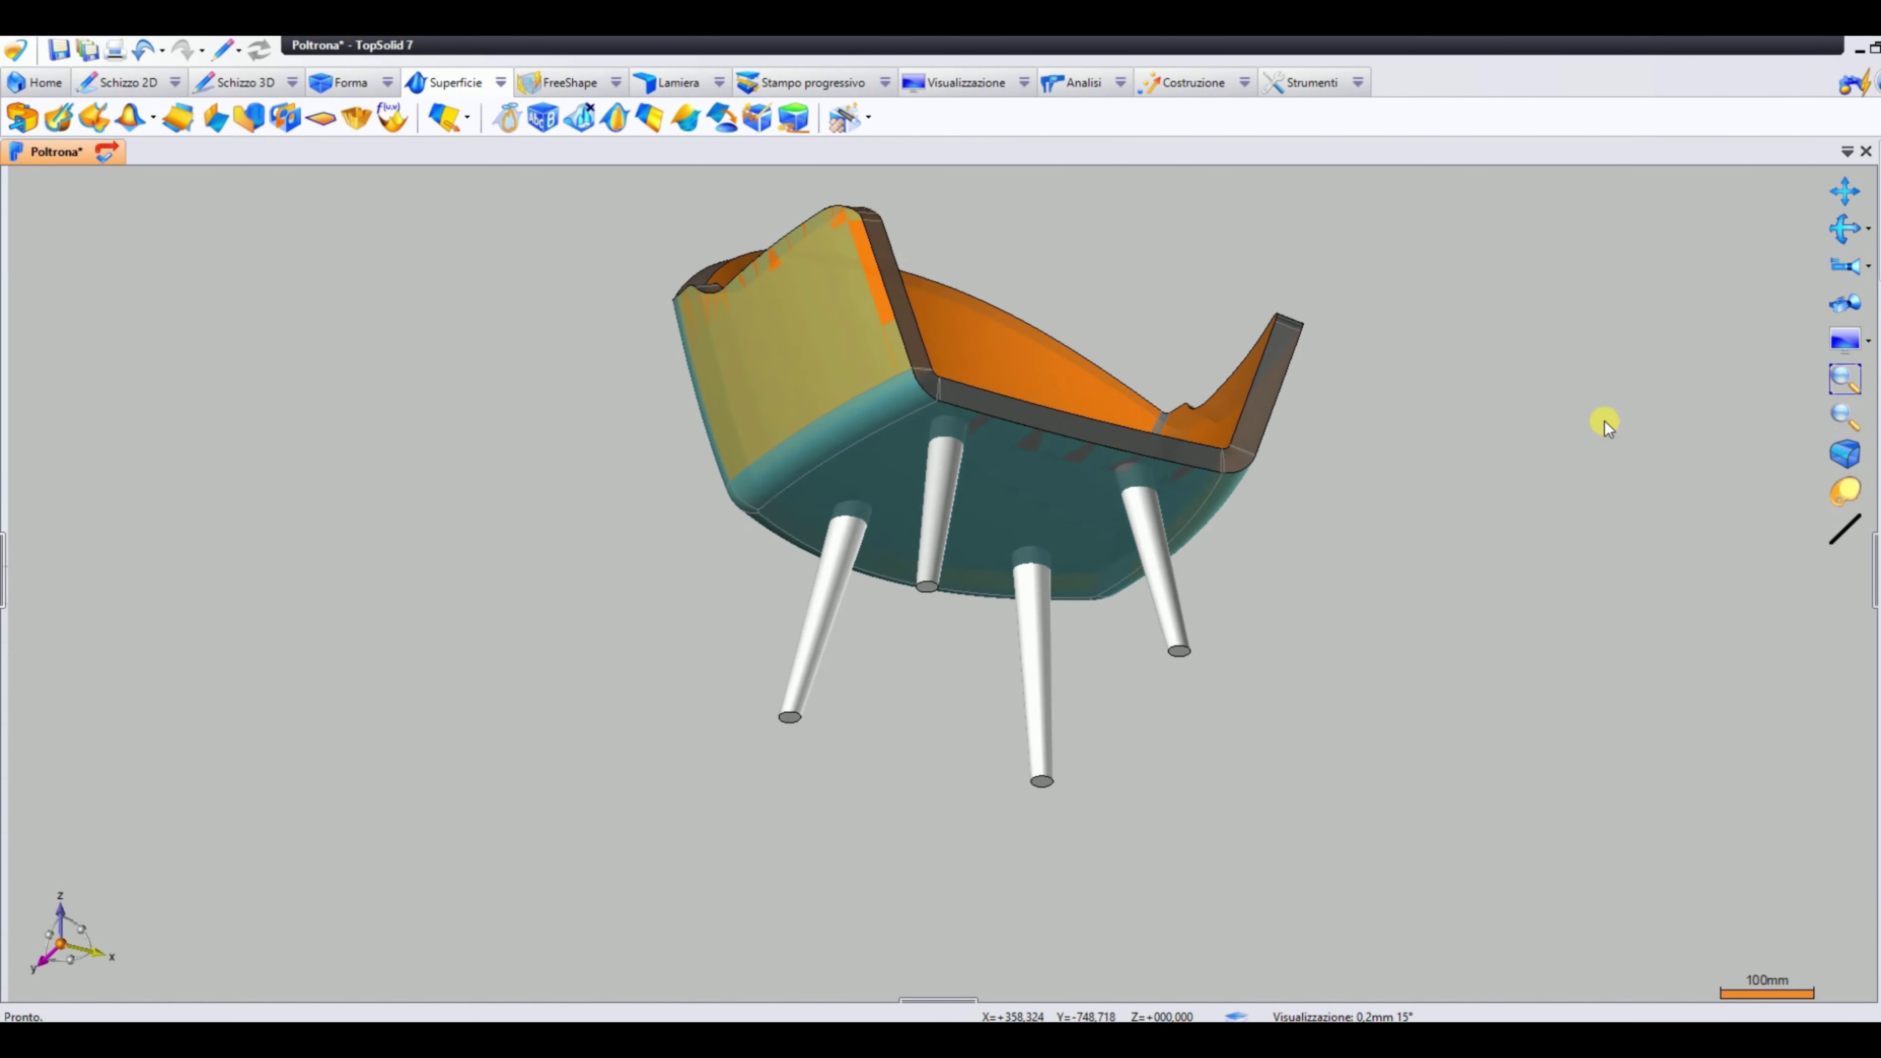
Cut the GAMBE legs with the copied Forma 5 surface so they end beneath the seat
left_click(388, 82)
left_click(453, 356)
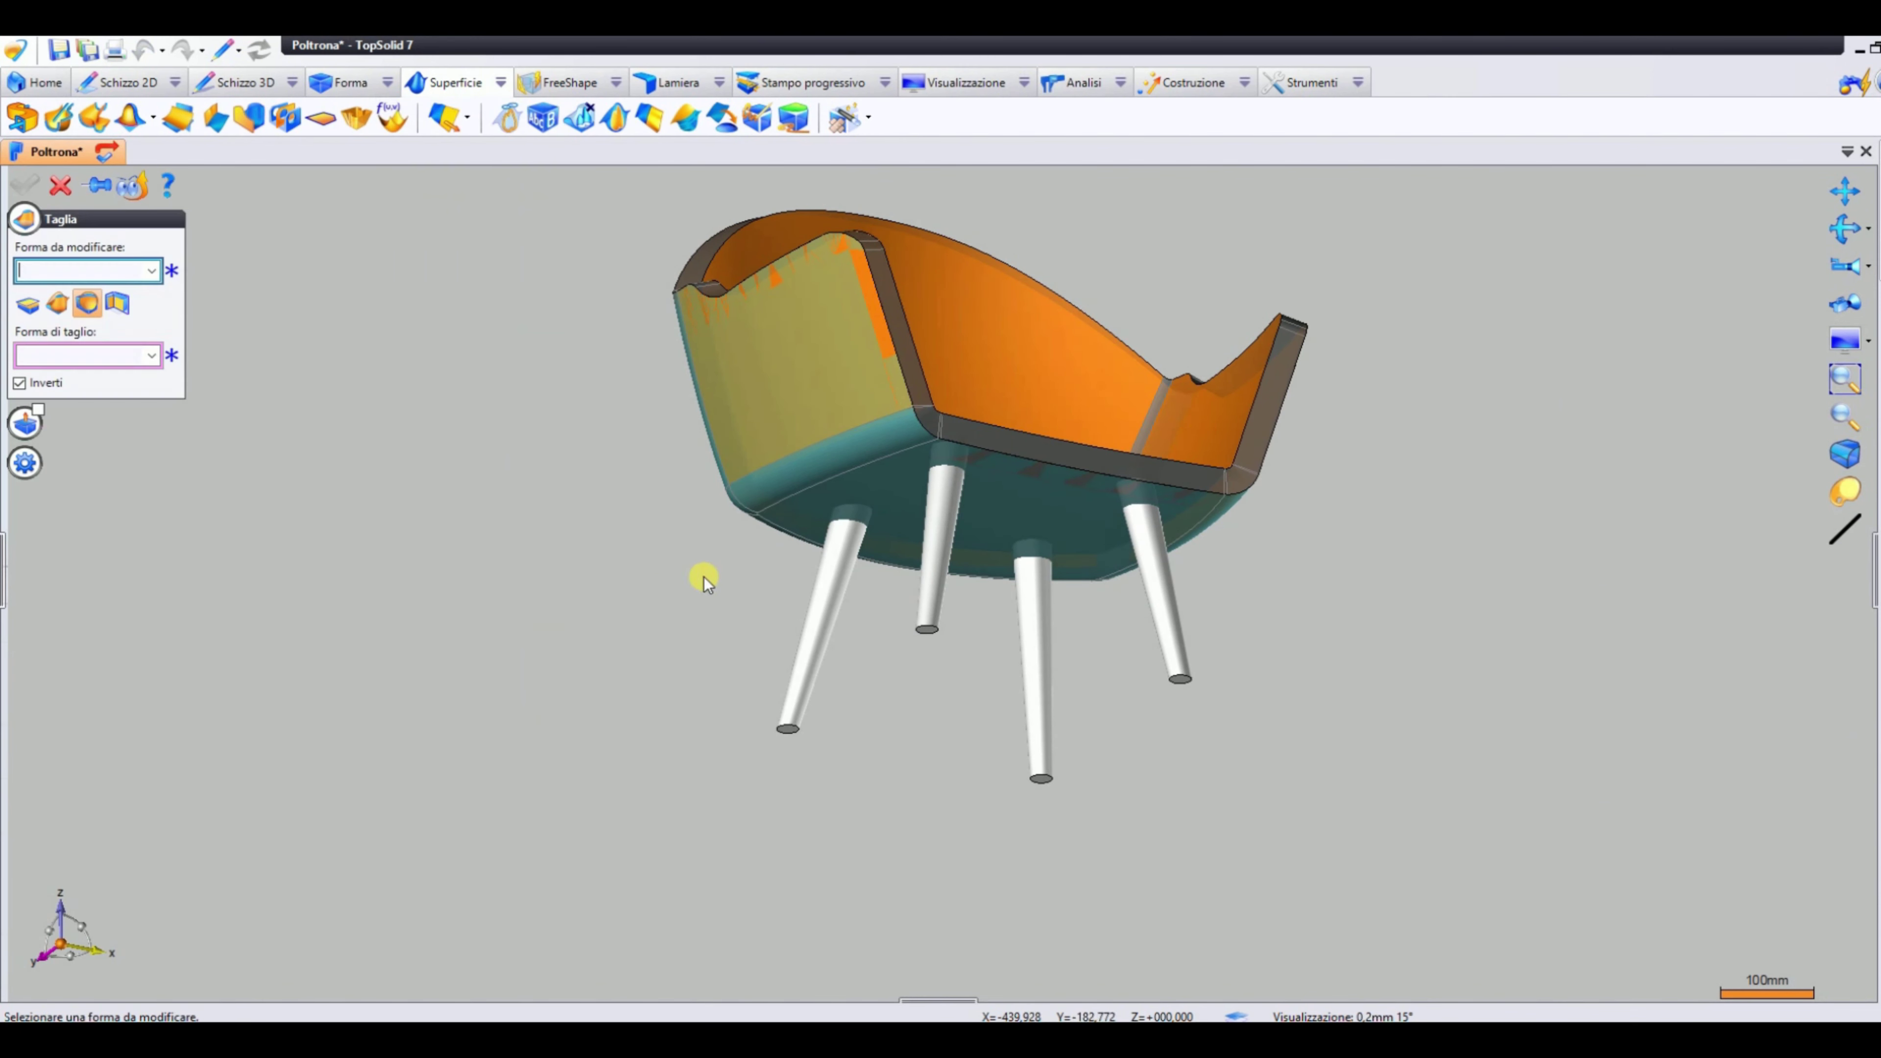
left_click(808, 671)
left_click(40, 409)
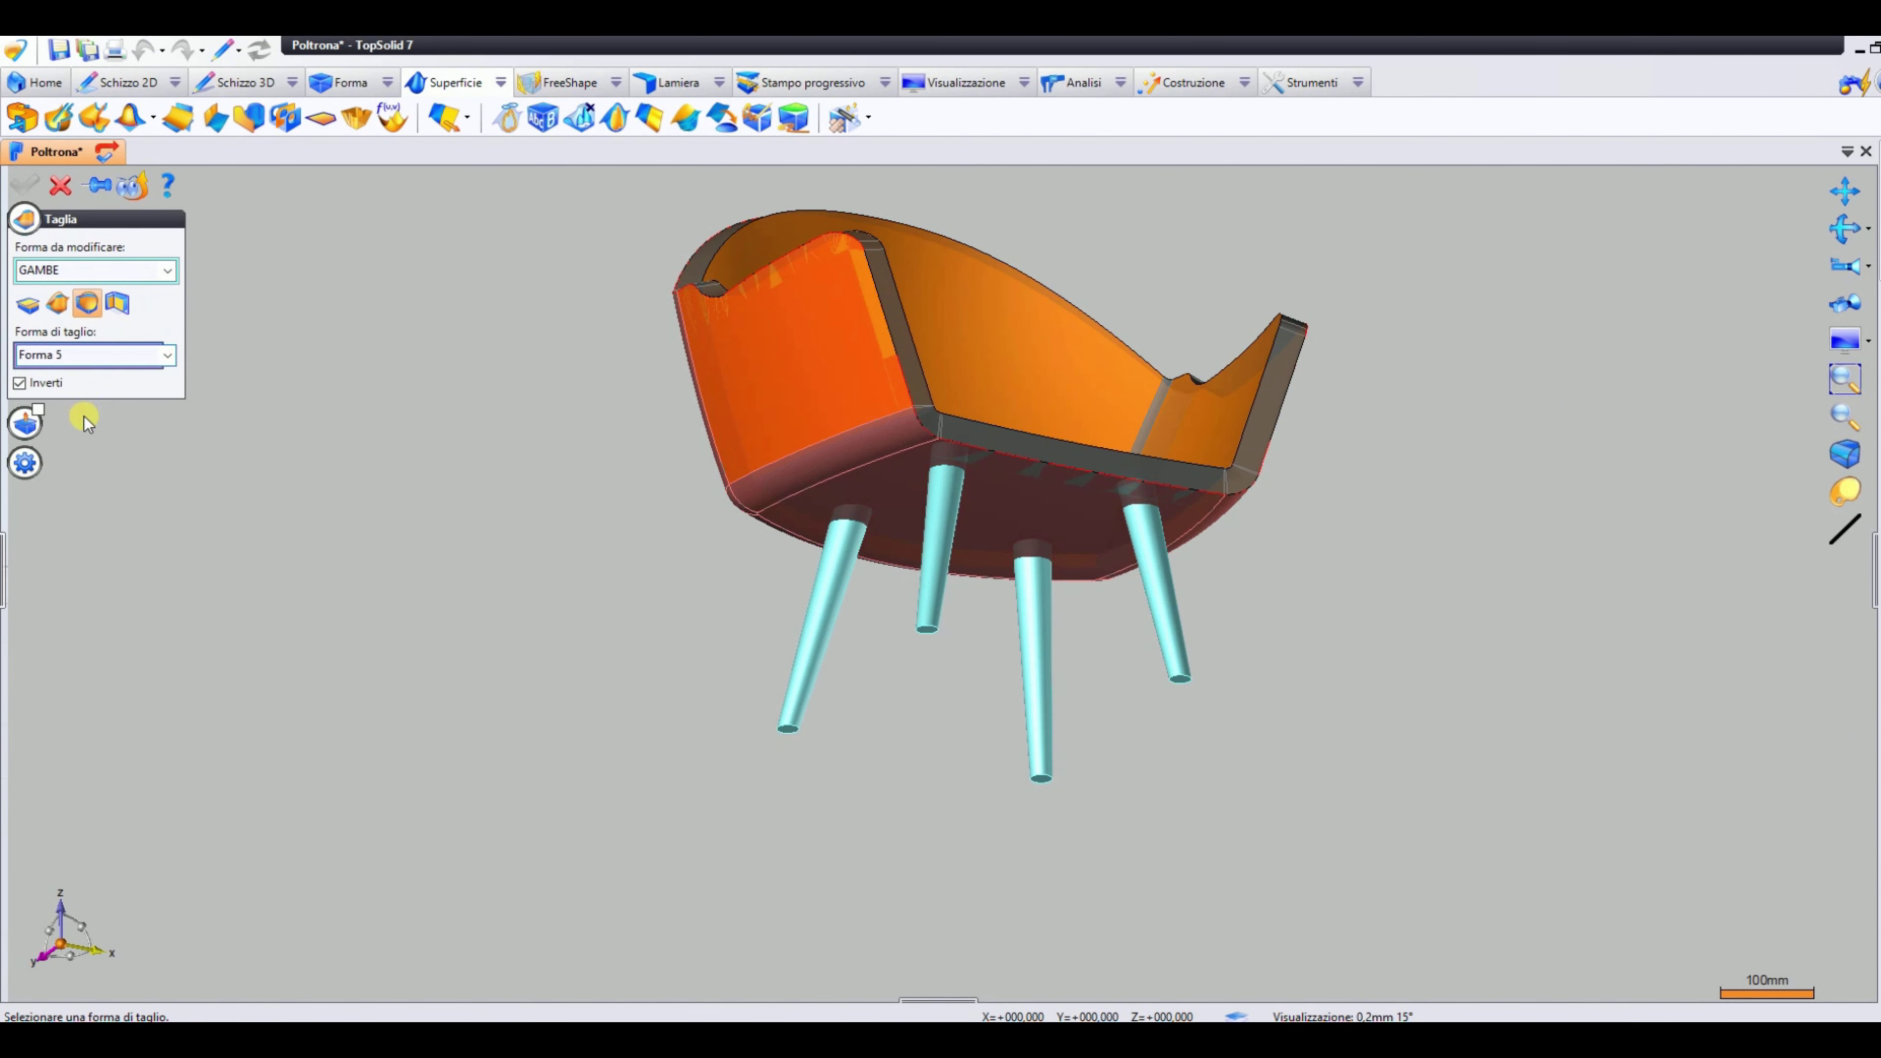
middle_click_drag(444, 481, 672, 524)
scroll(945, 580, "up", 3)
scroll(1144, 597, "down", 5)
right_click(1144, 597)
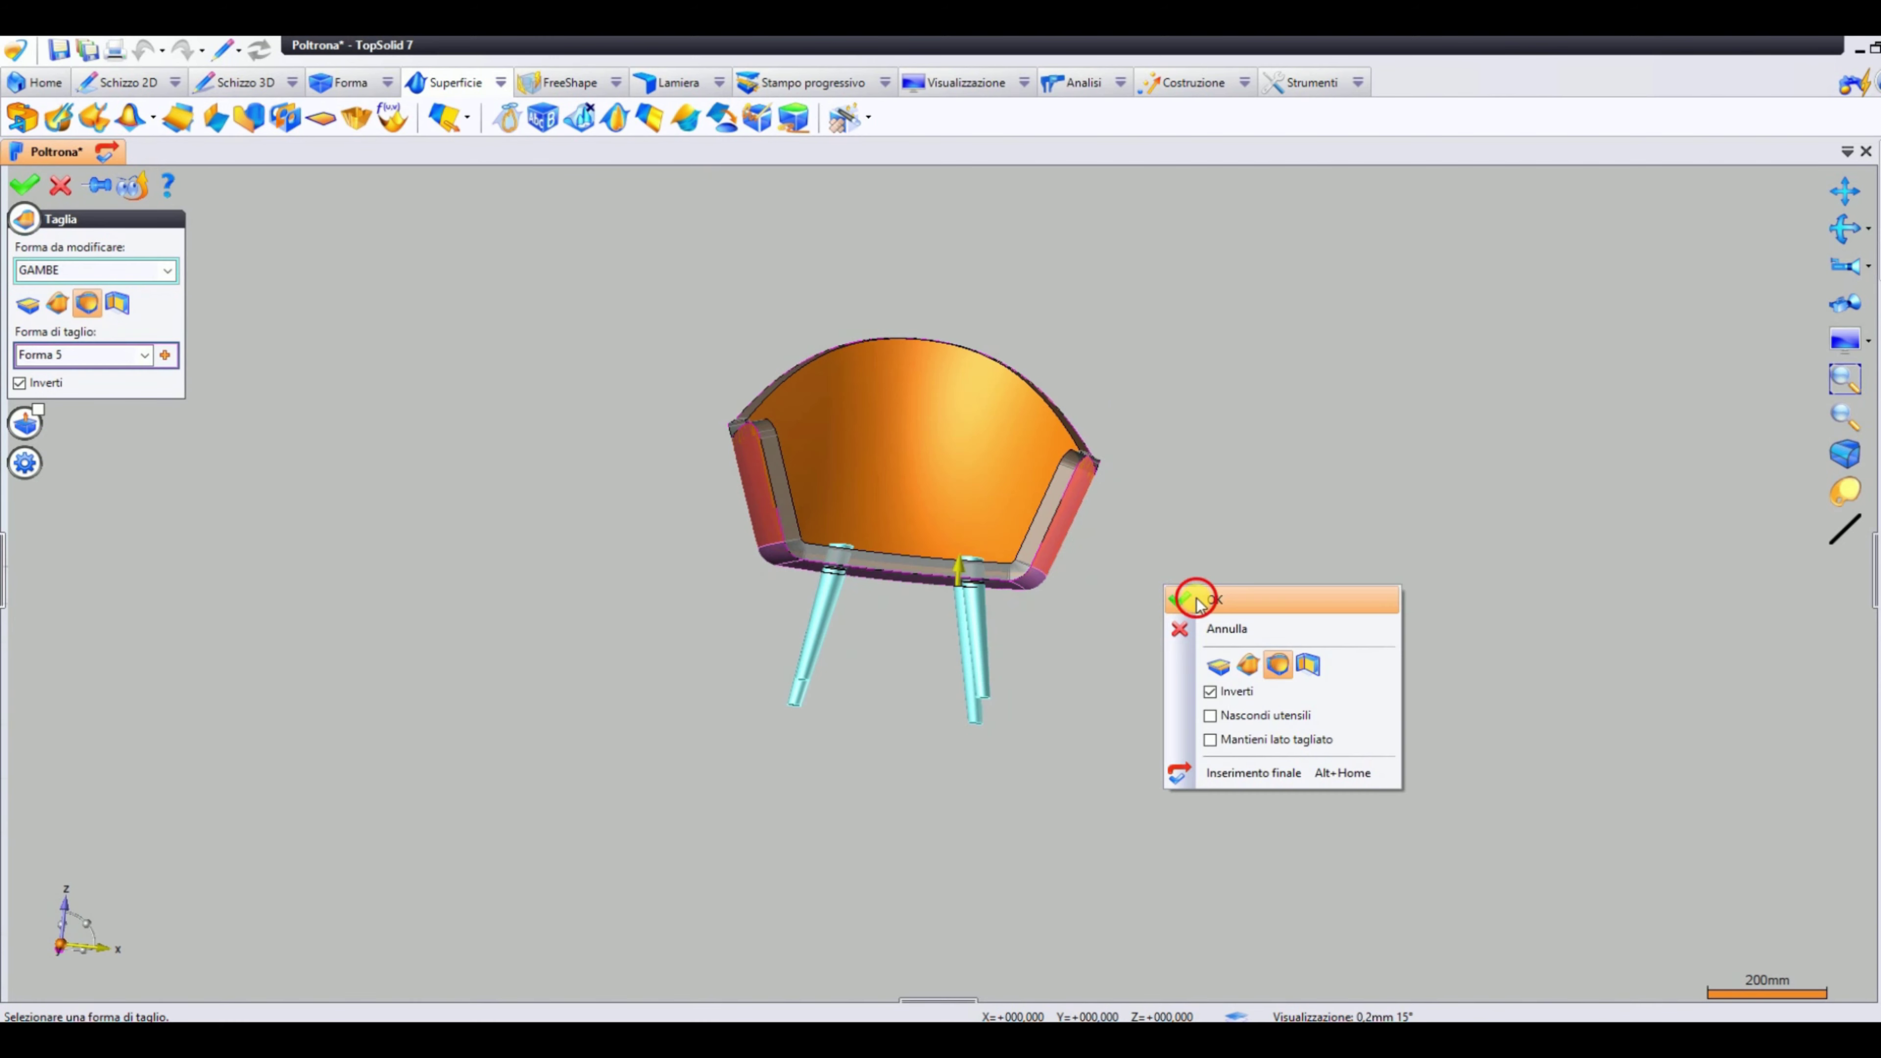
left_click(1182, 602)
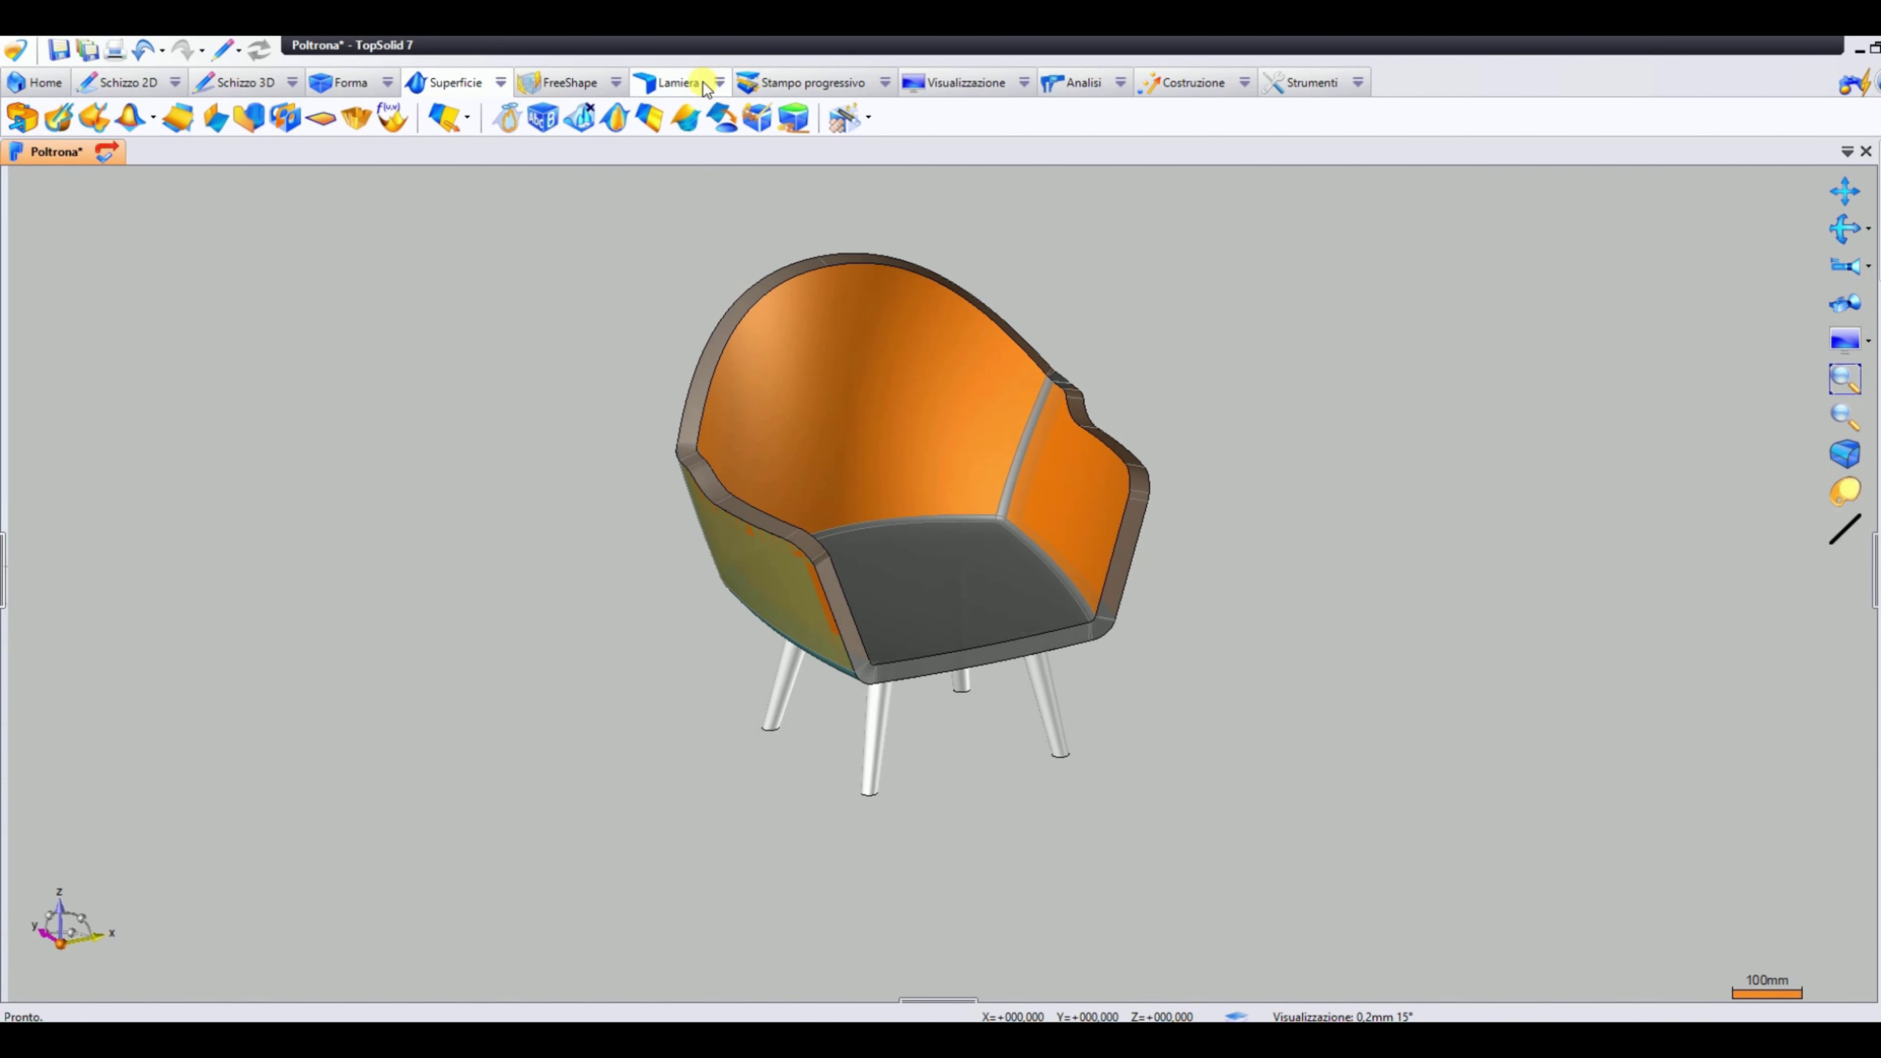
Reshape the front arch curve symmetrically and edit the side profile curve so the armchair regenerates
left_click(985, 88)
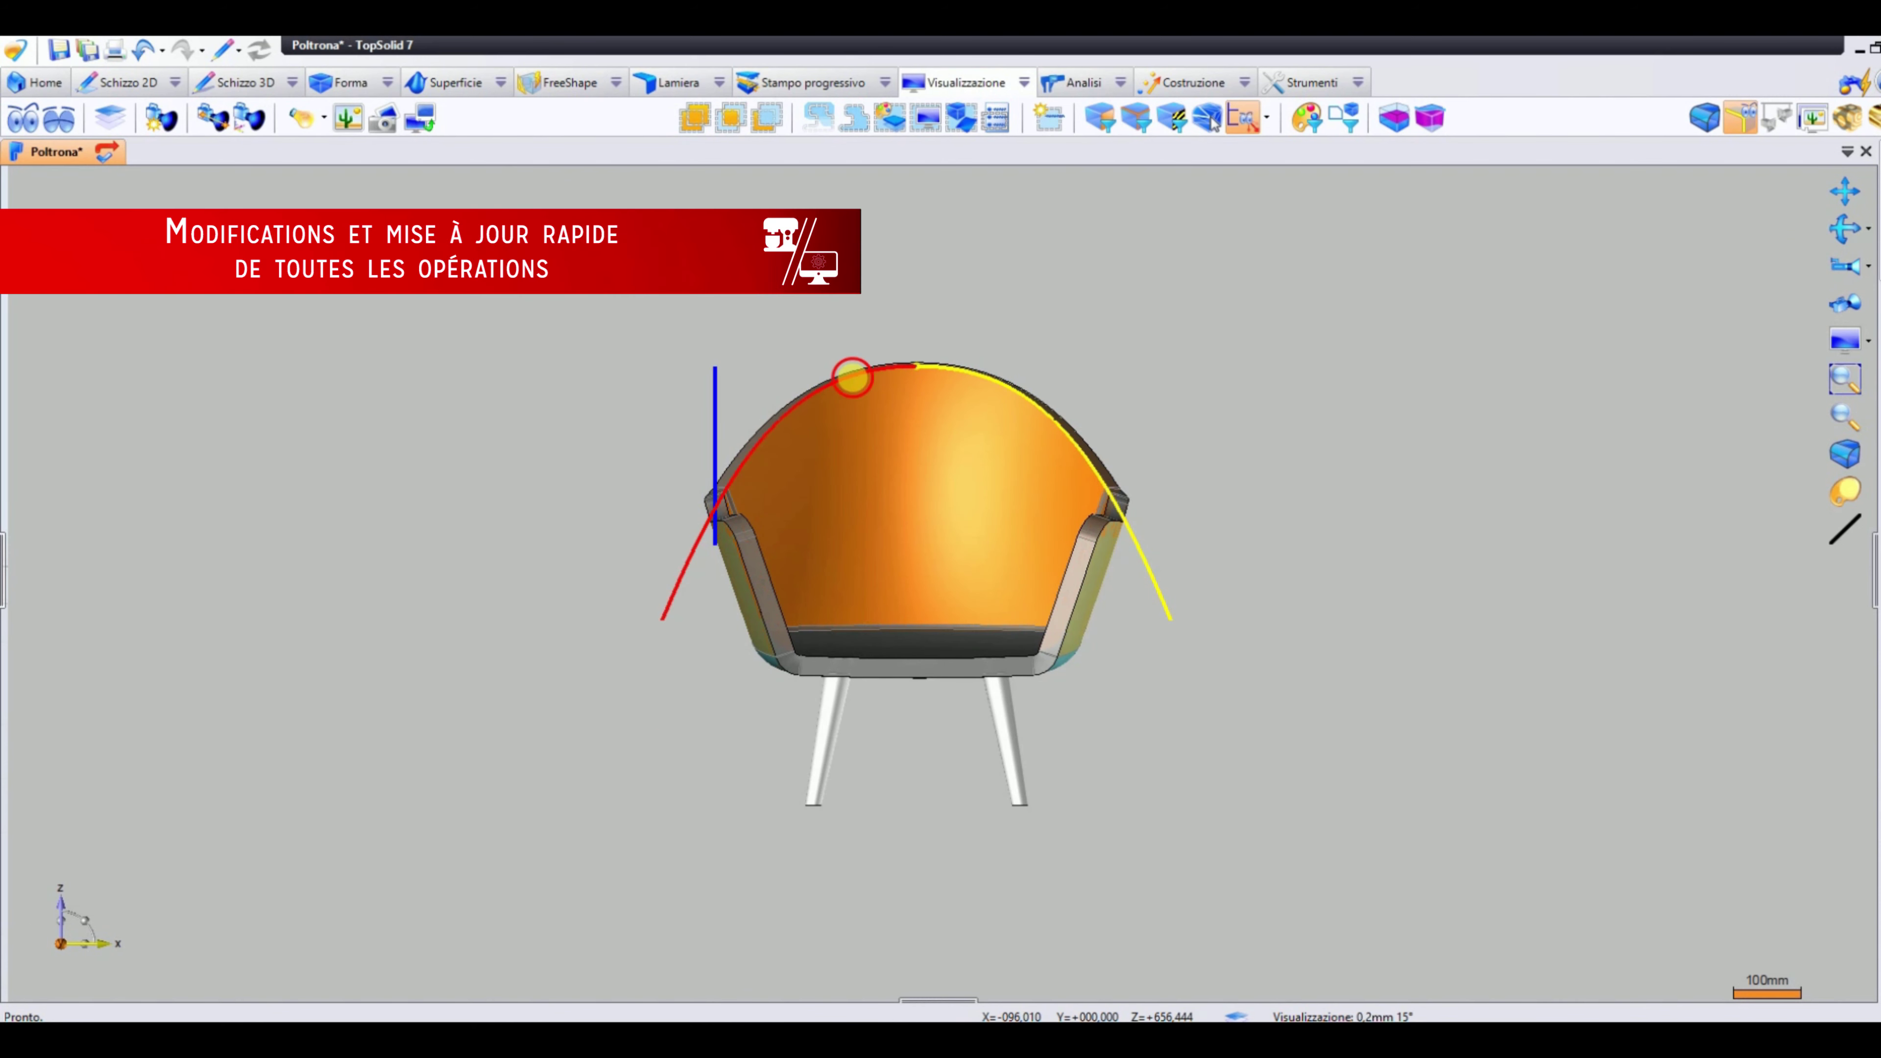
left_click(852, 378)
left_click(551, 390)
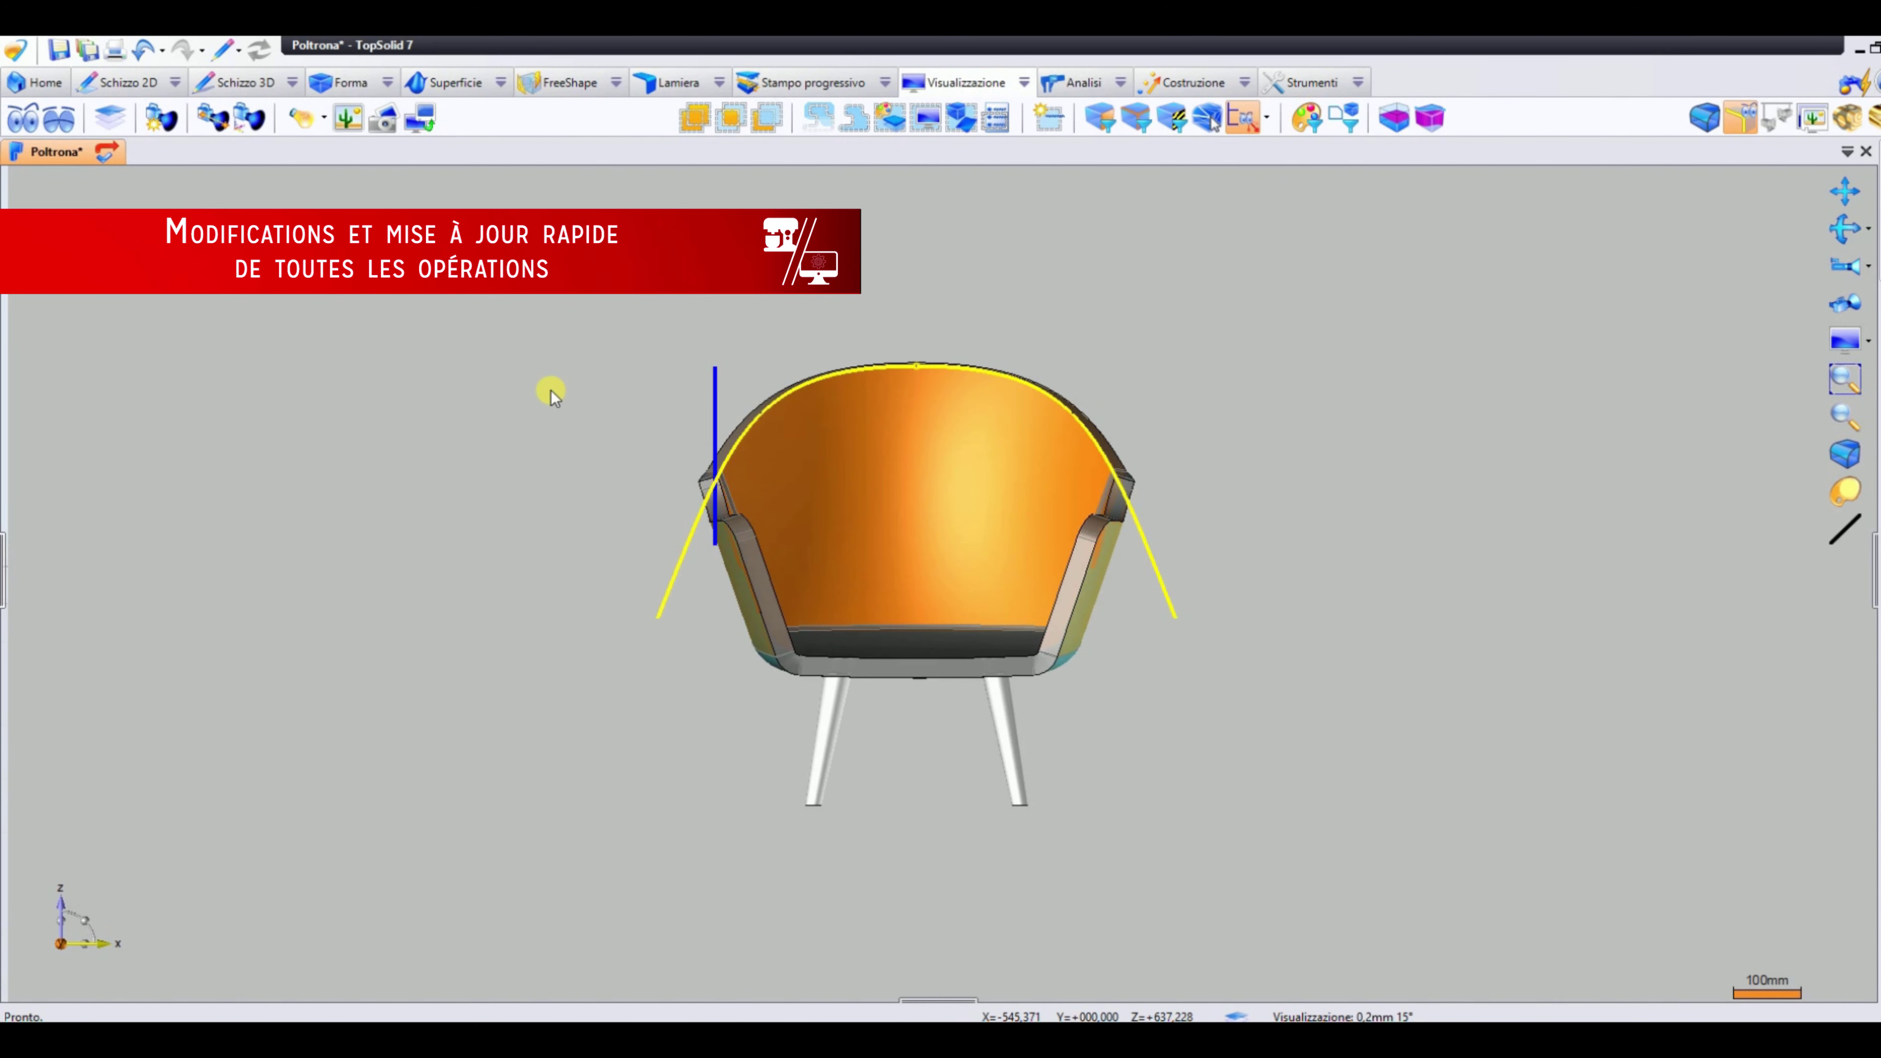
left_click(1014, 530)
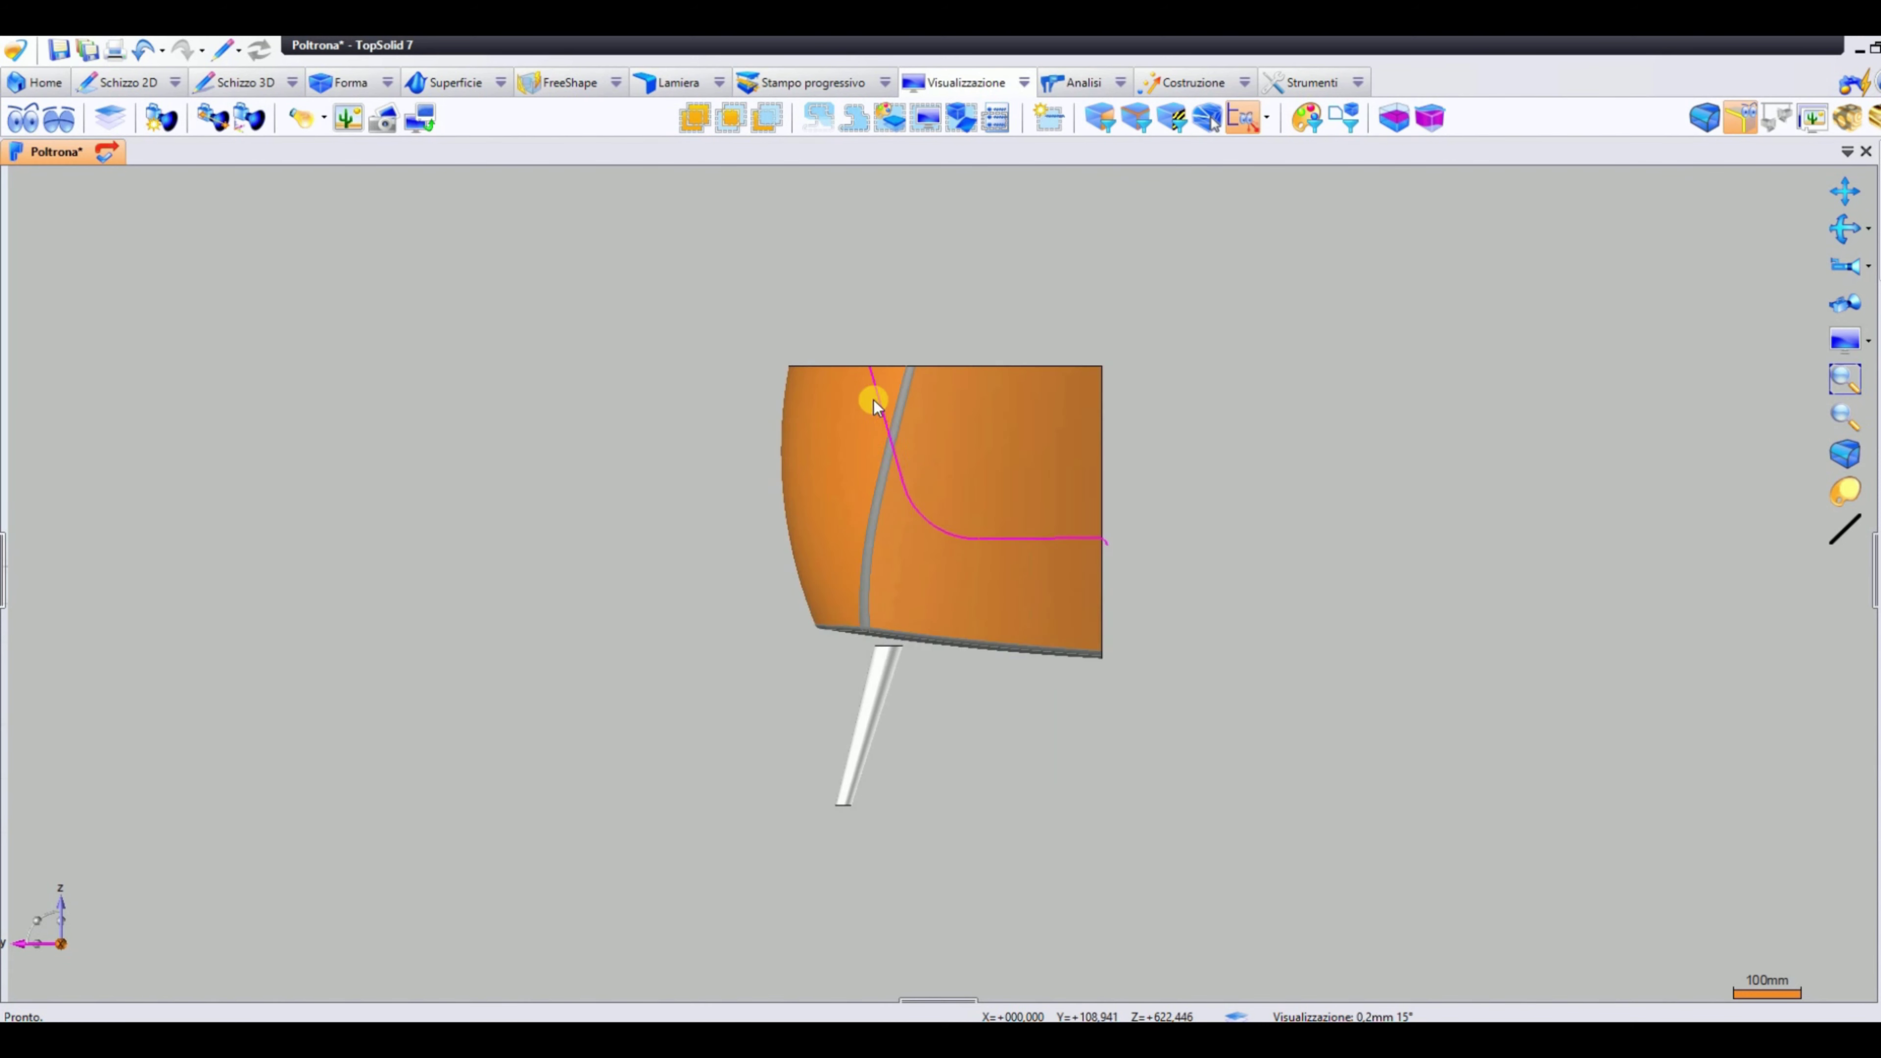
left_click(1004, 291)
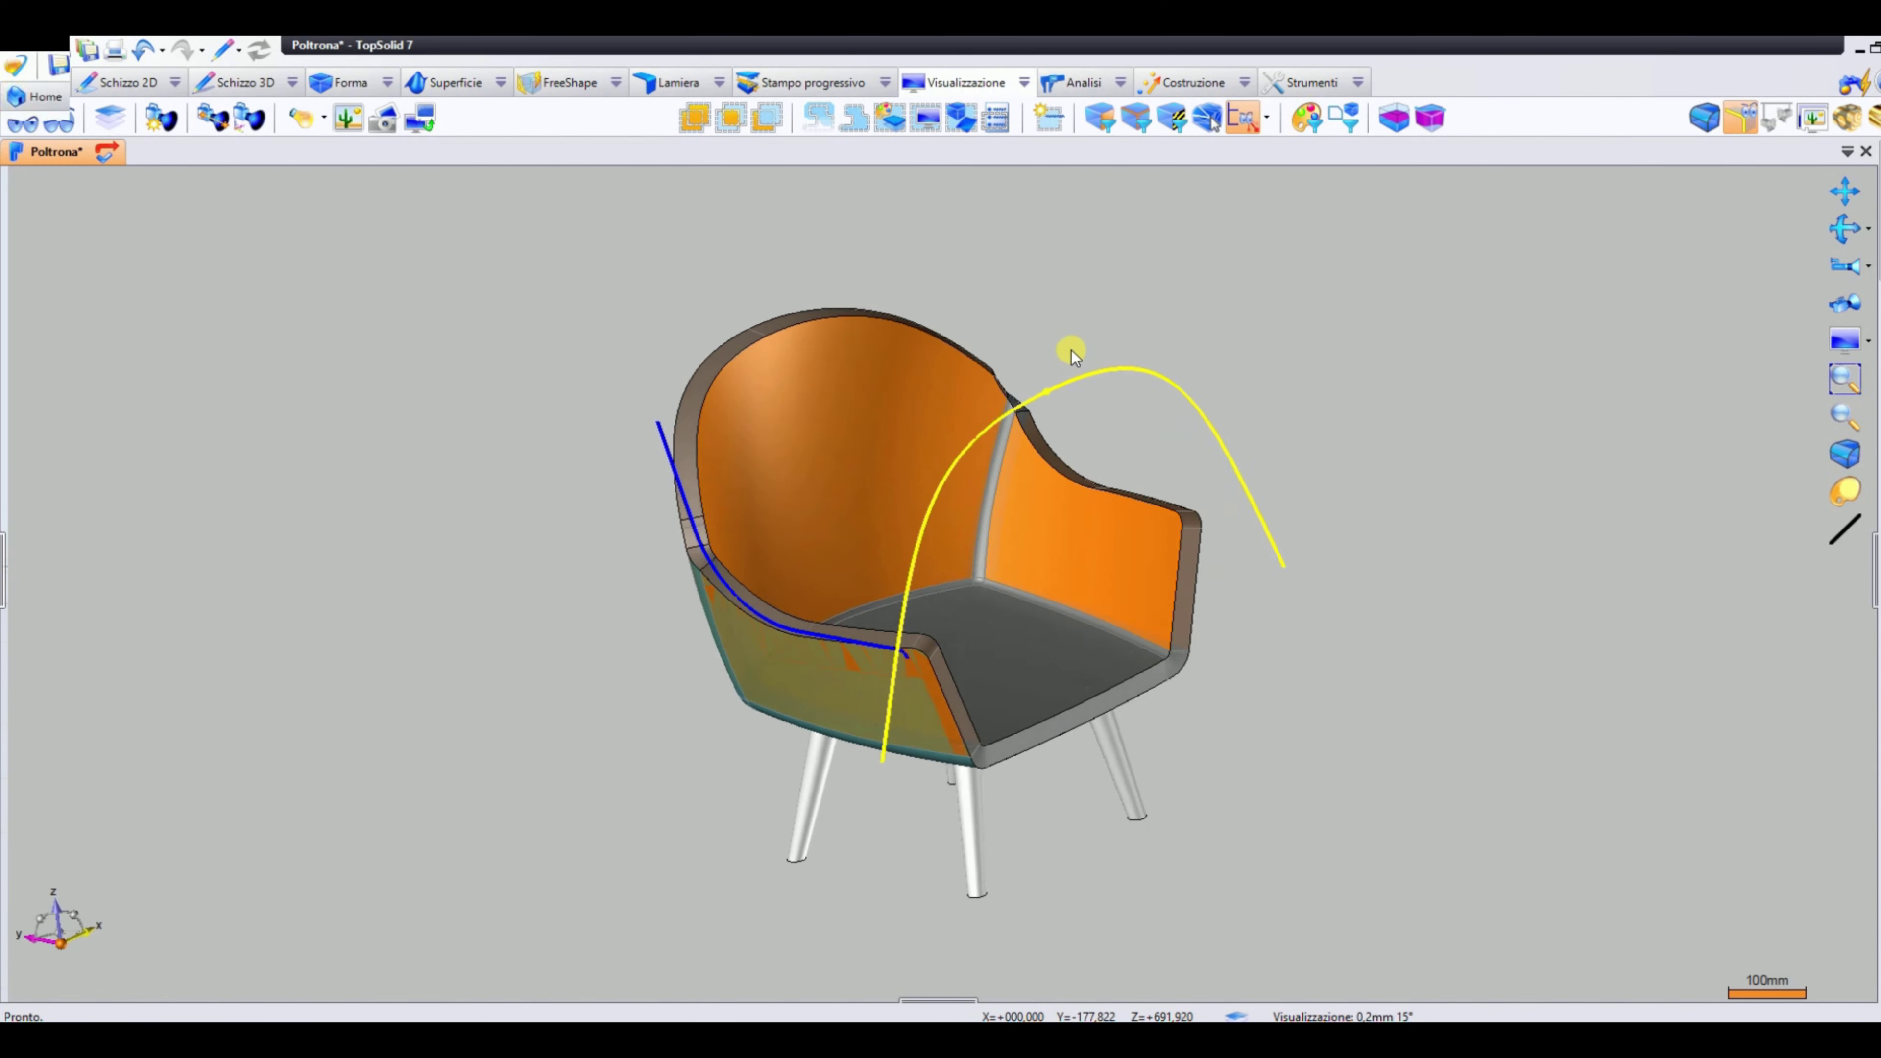
Reopen the shell thickening operation from the back face and confirm its thickness settings
right_click(902, 344)
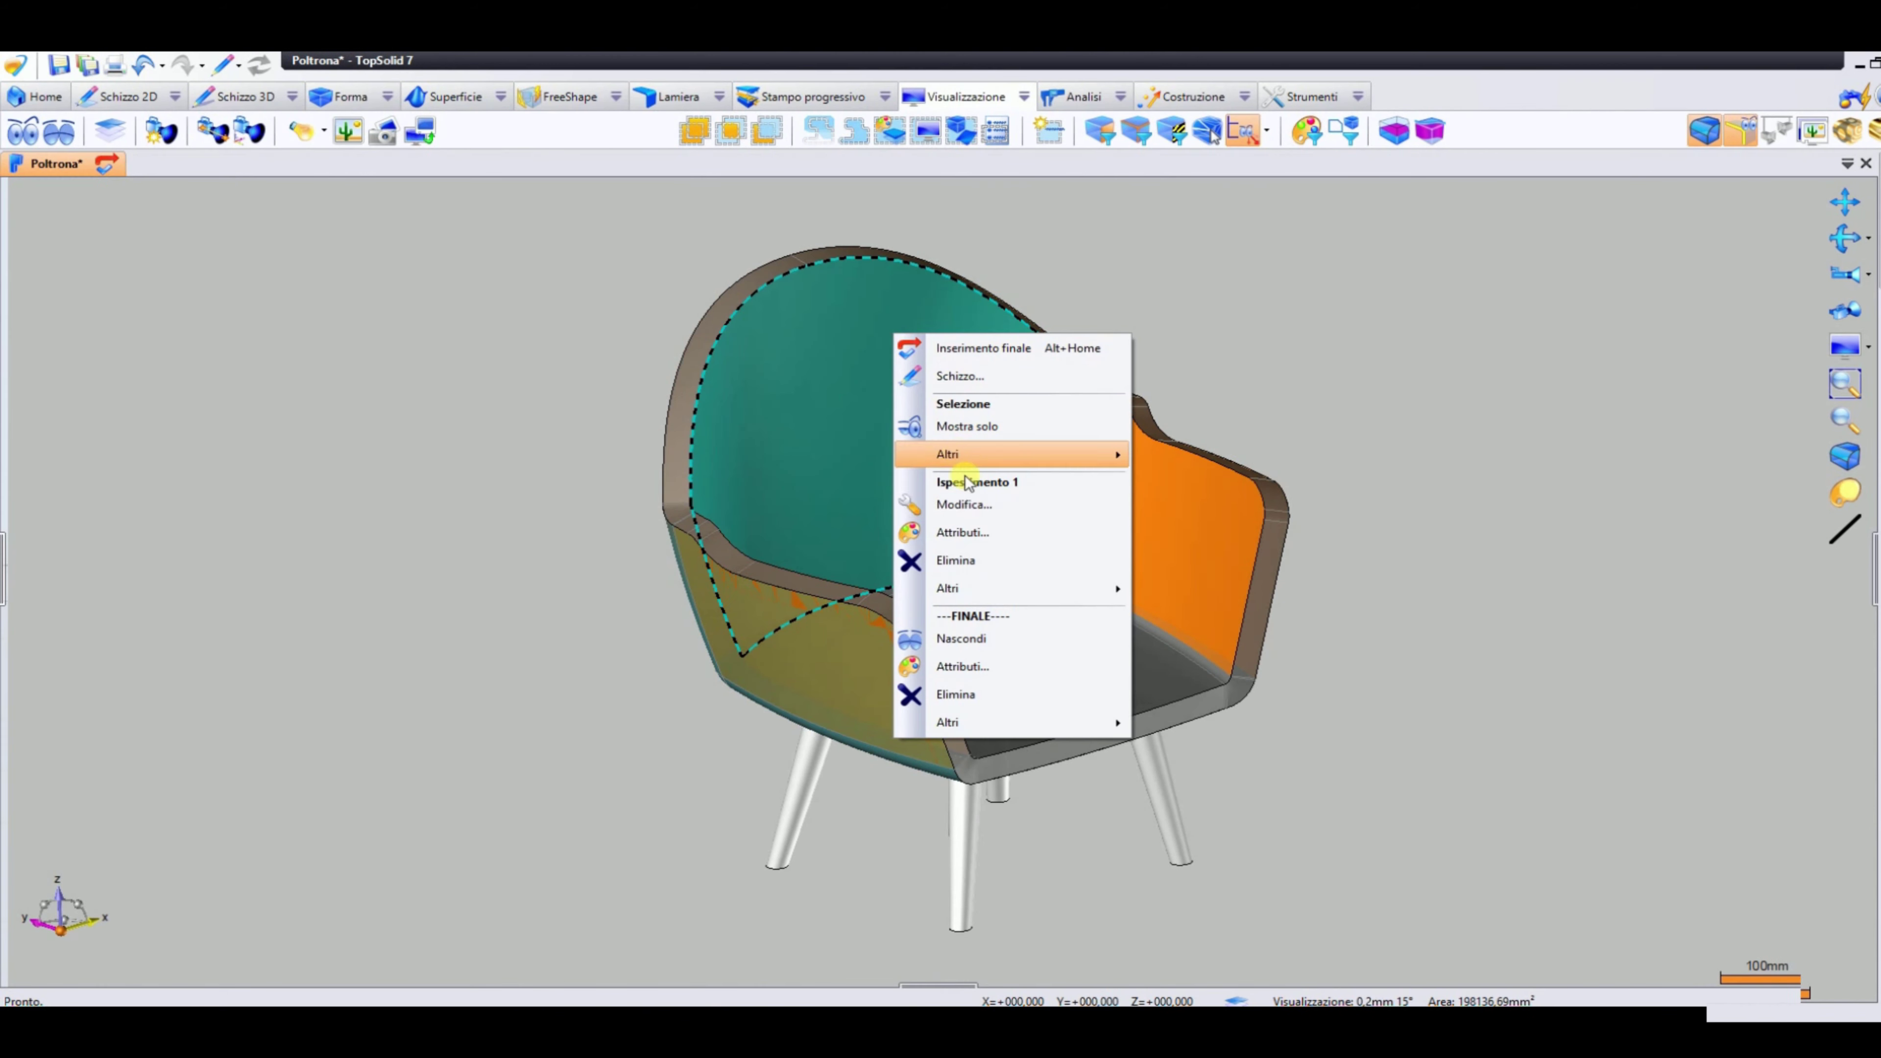
left_click(976, 509)
type("S=30mm")
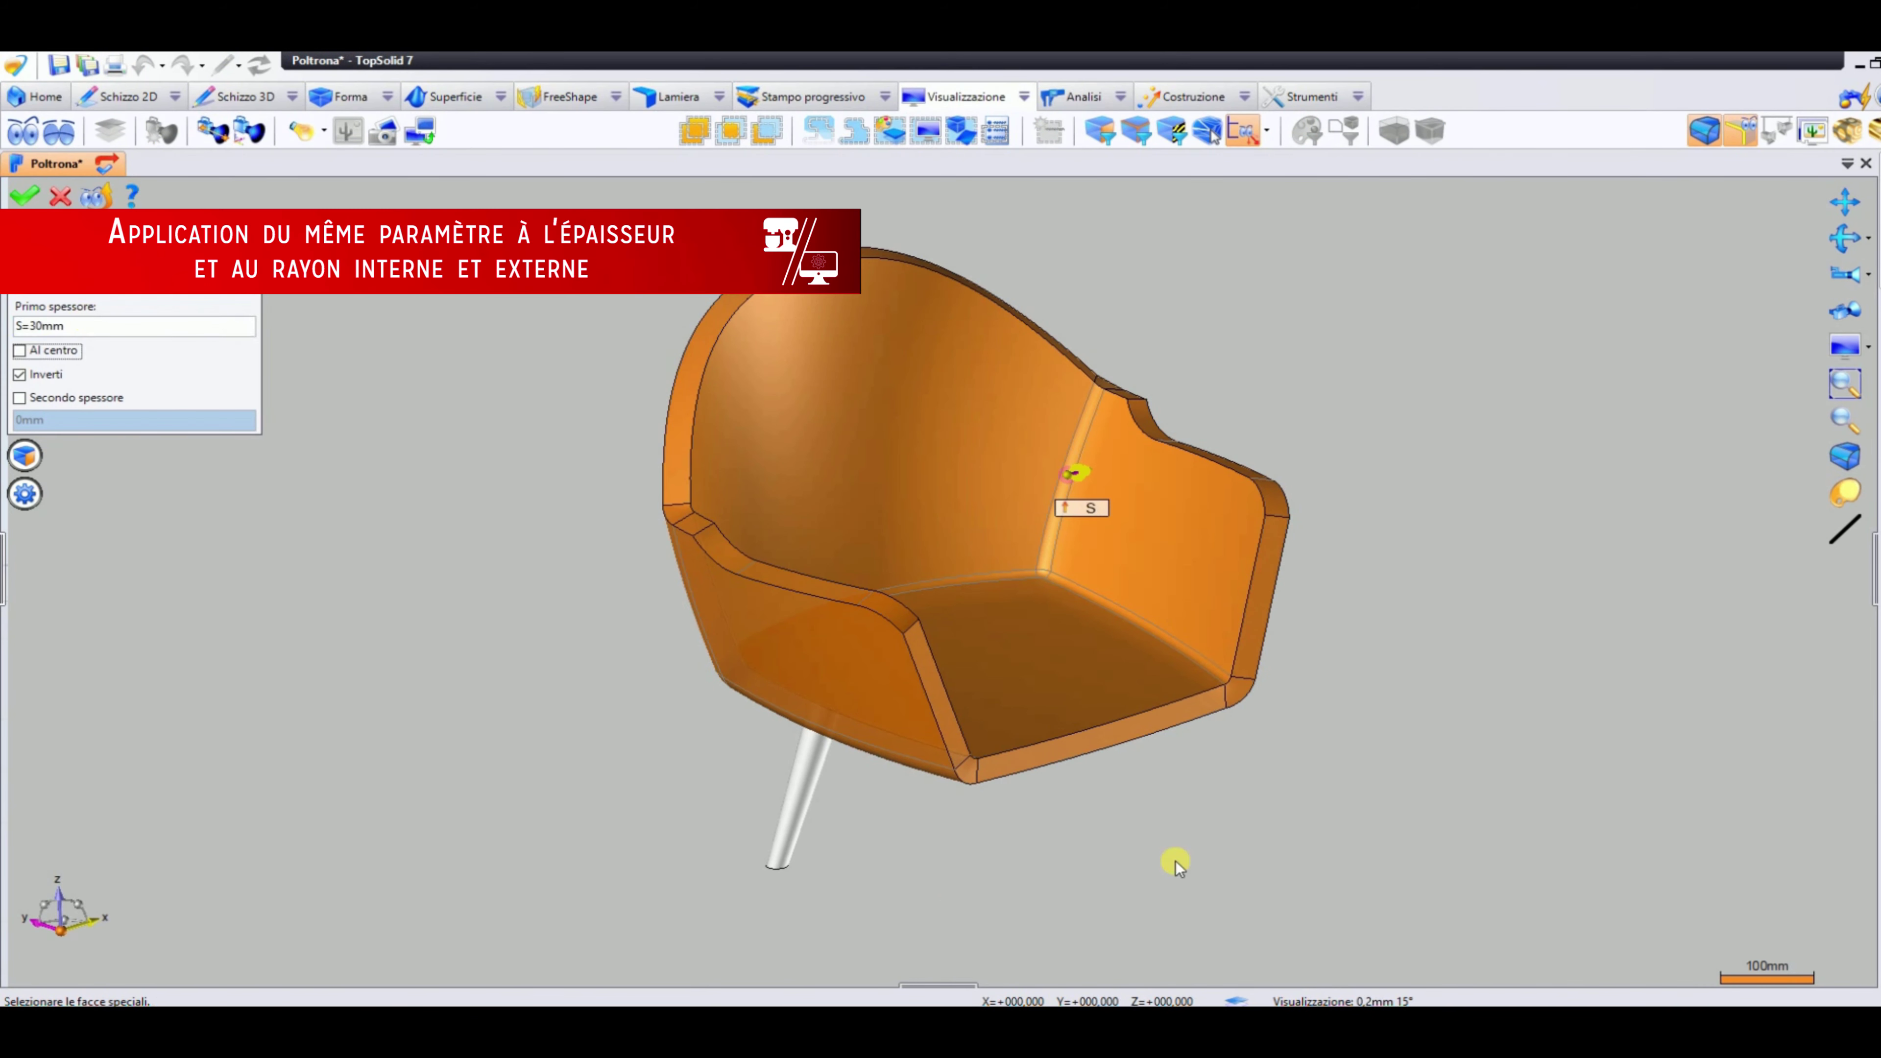
key("Return")
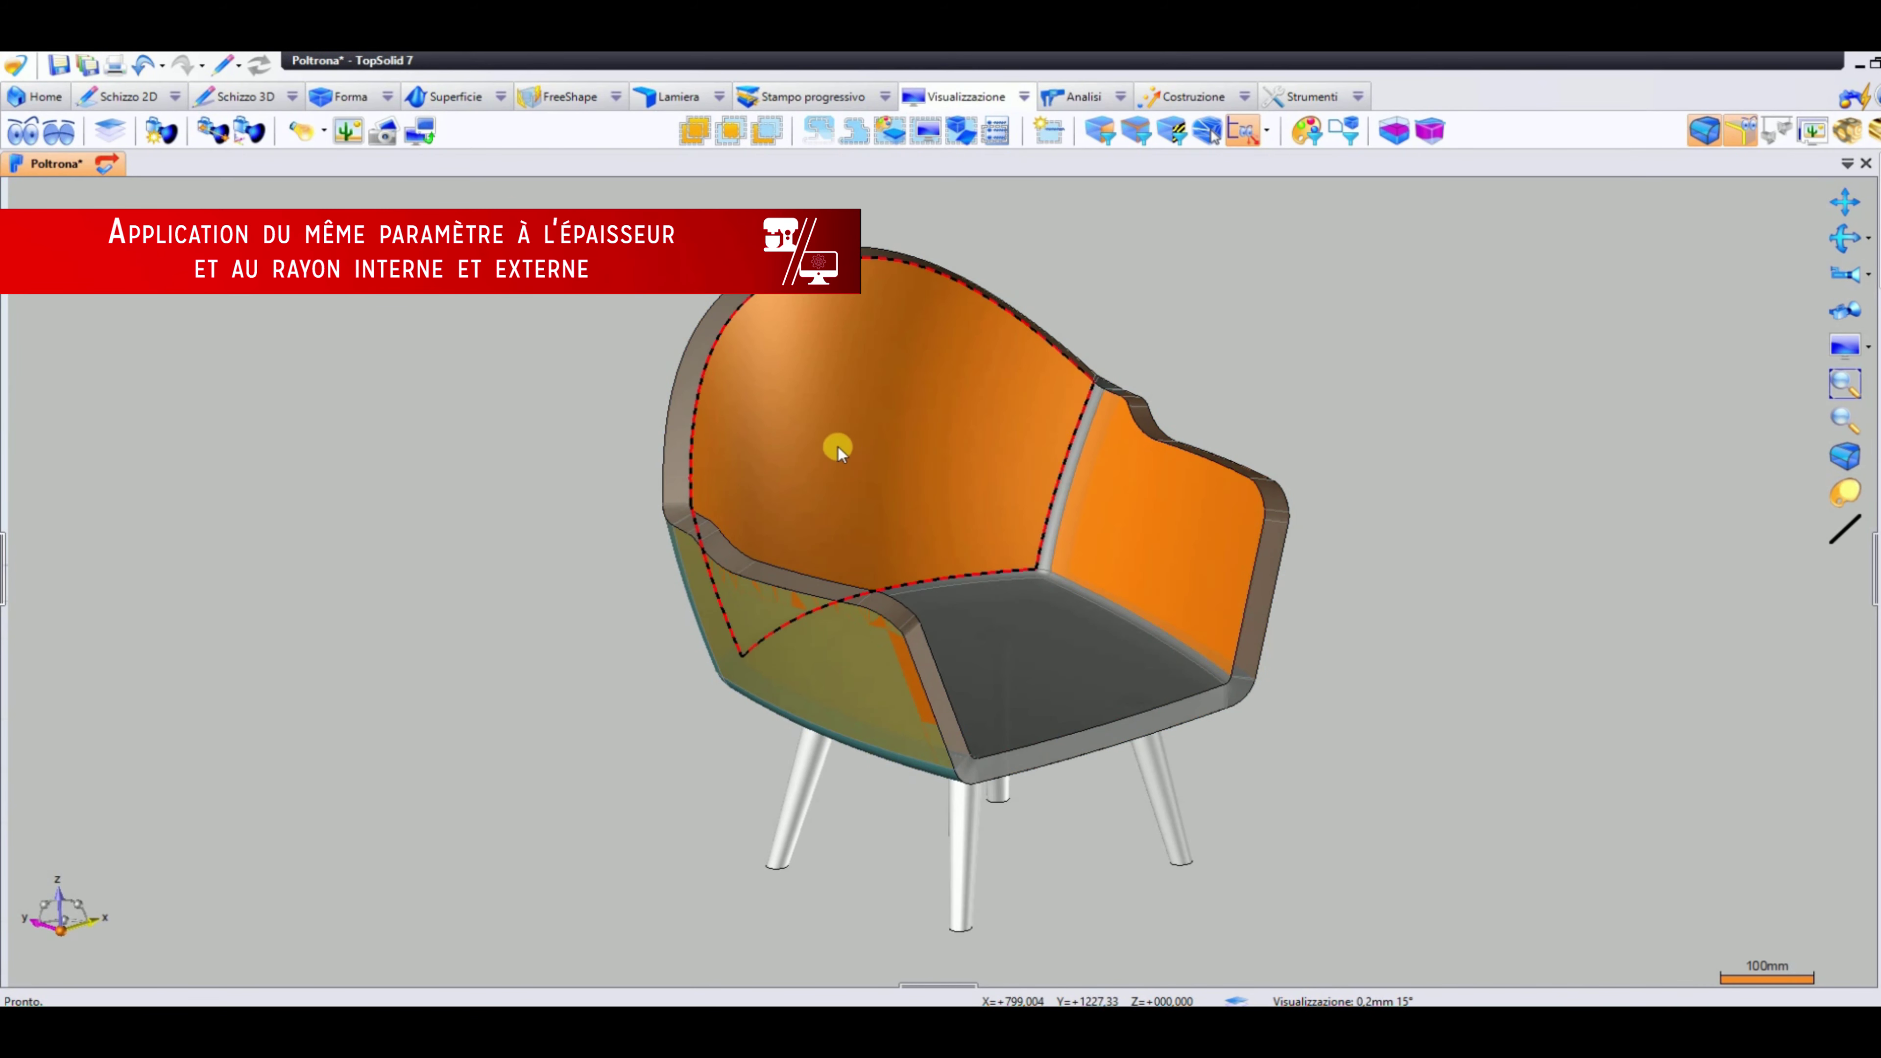
Fillet the shell rim edges with Raccordo radius S/2 (15 mm), then view the whole chair
right_click(752, 285)
left_click(846, 410)
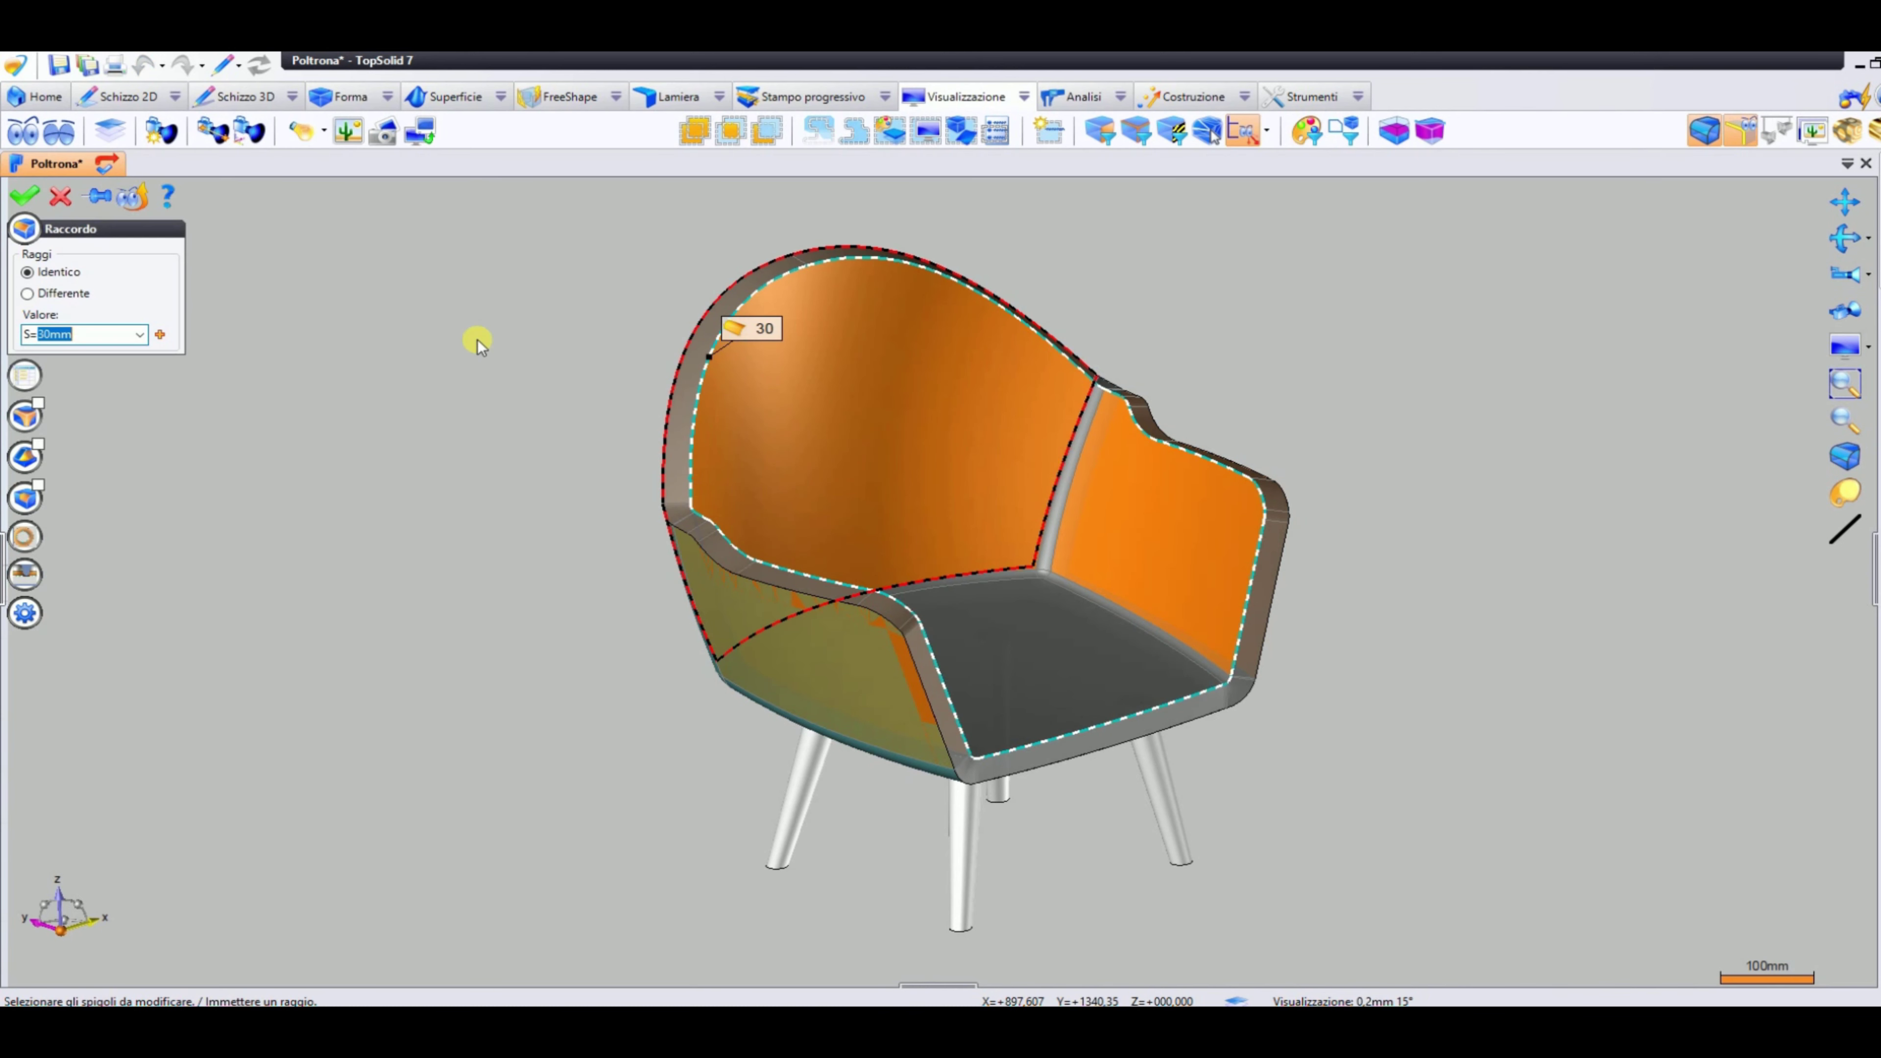
left_click(87, 337)
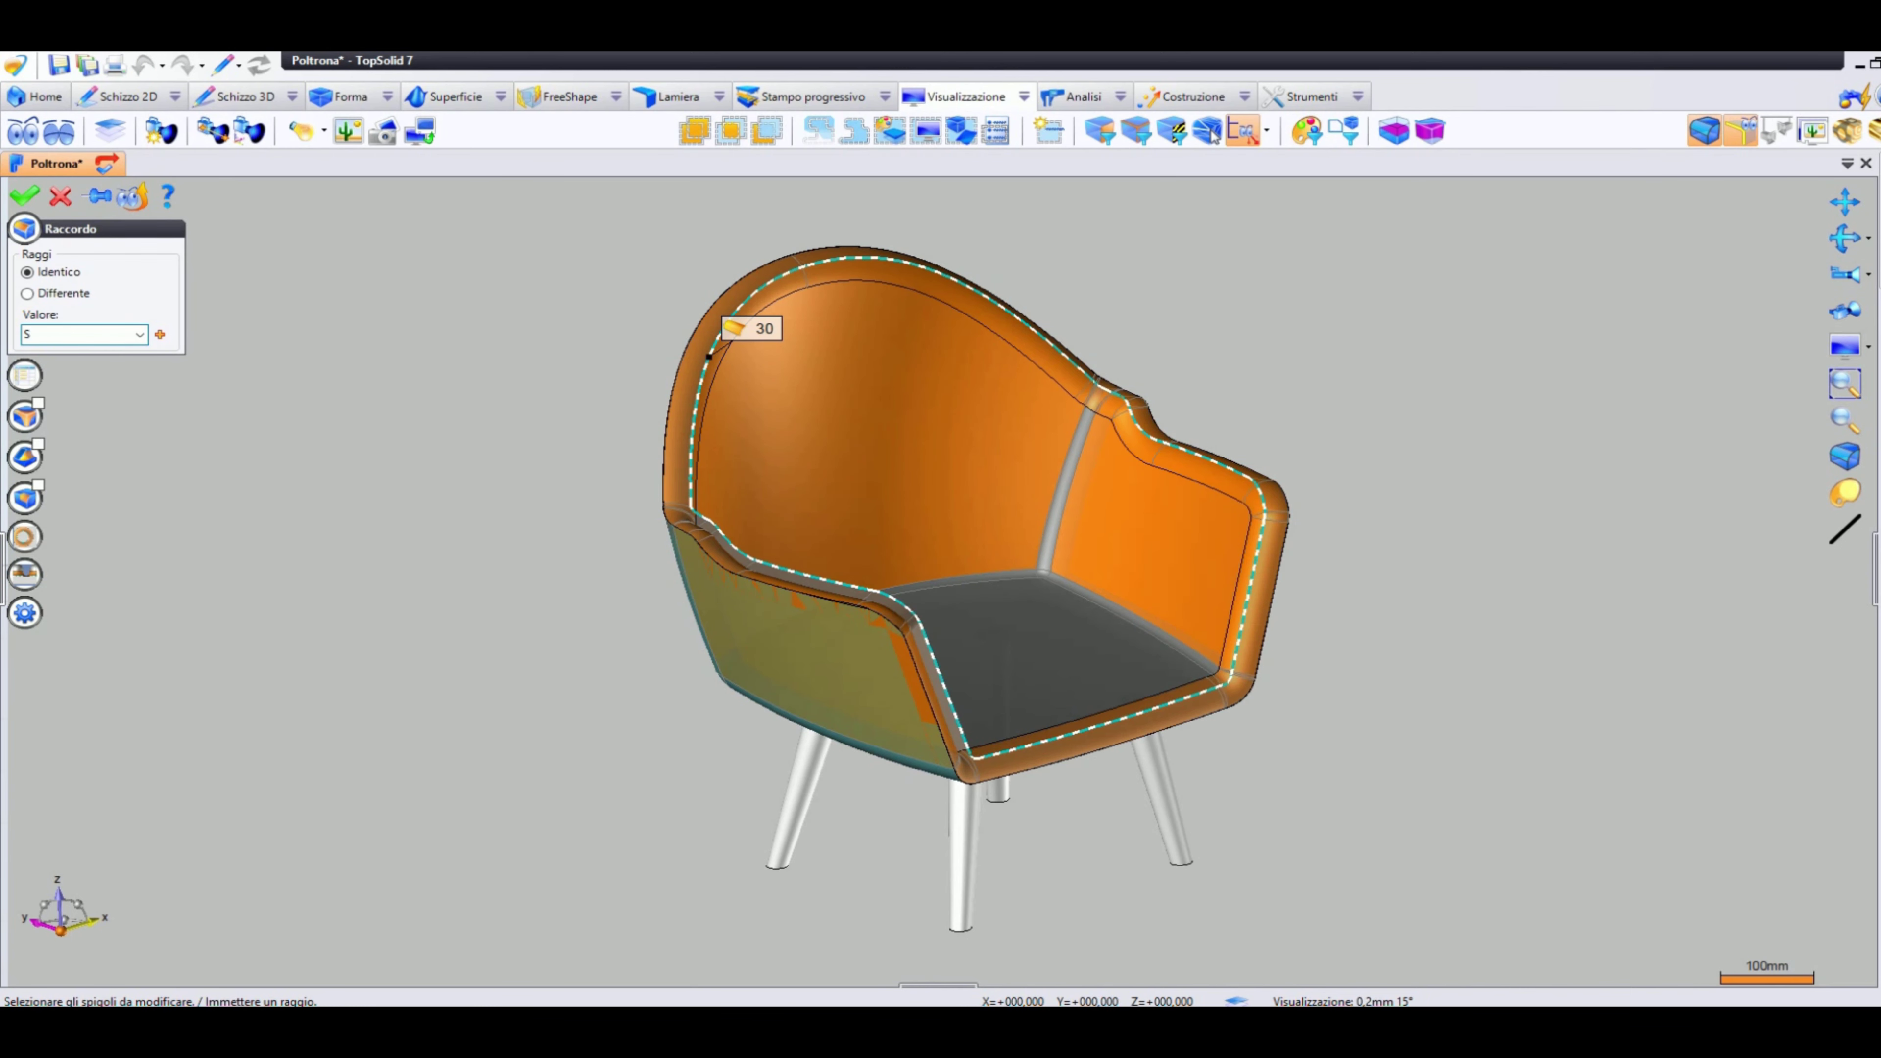
type("/2")
key("Return")
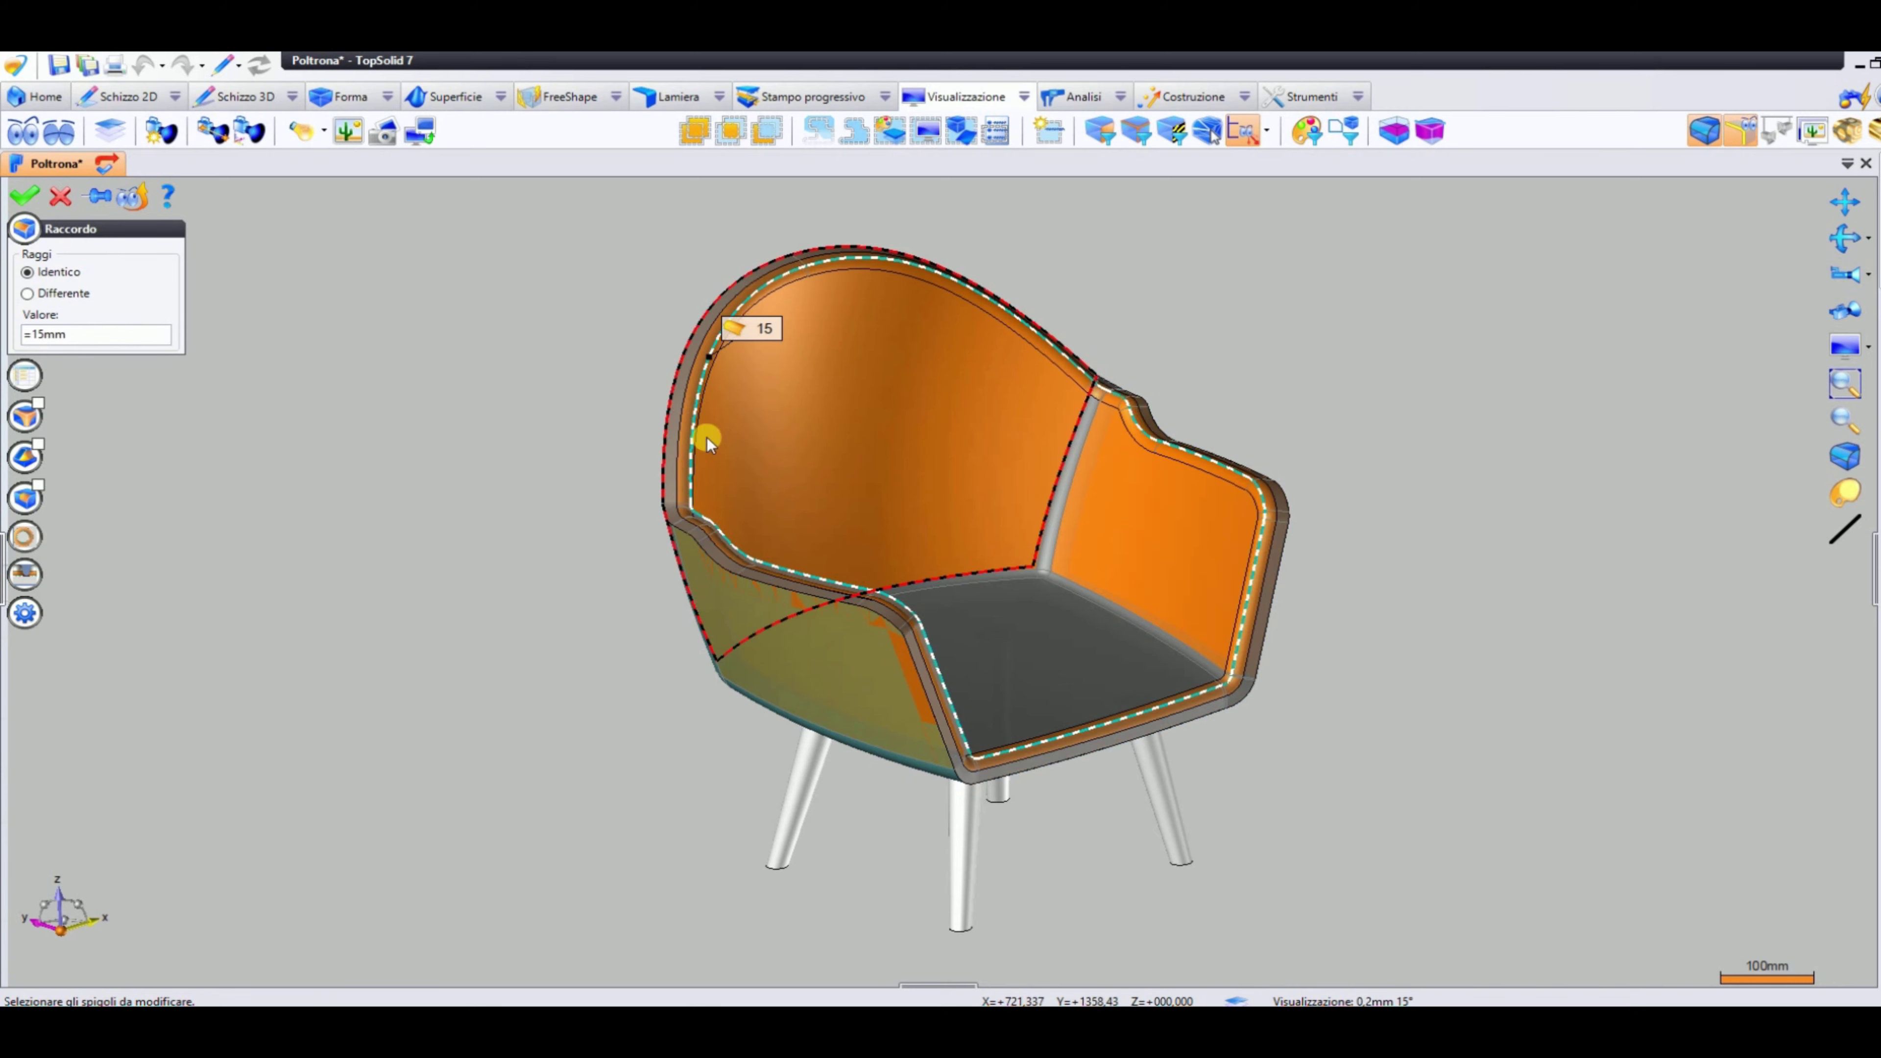
scroll(658, 396, "up", 3)
scroll(545, 609, "down", 2)
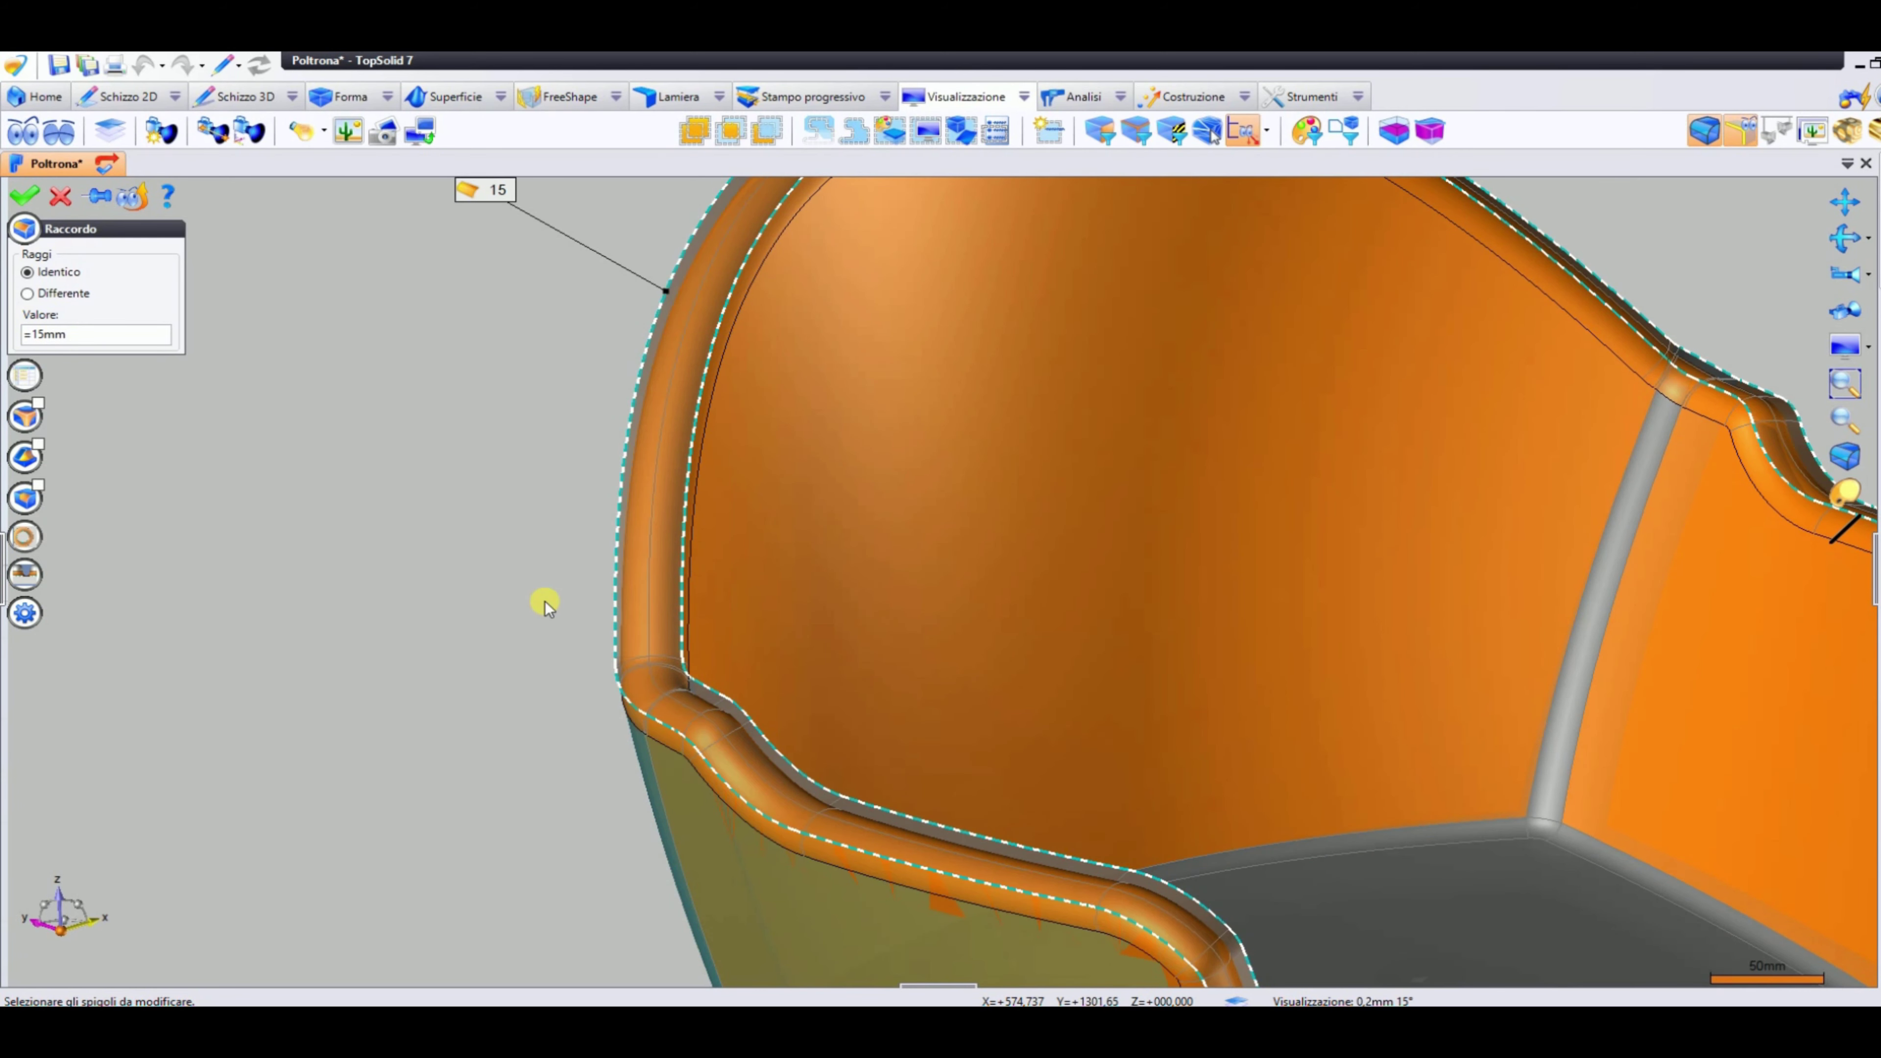
scroll(546, 609, "down", 5)
right_click(544, 604)
left_click(555, 608)
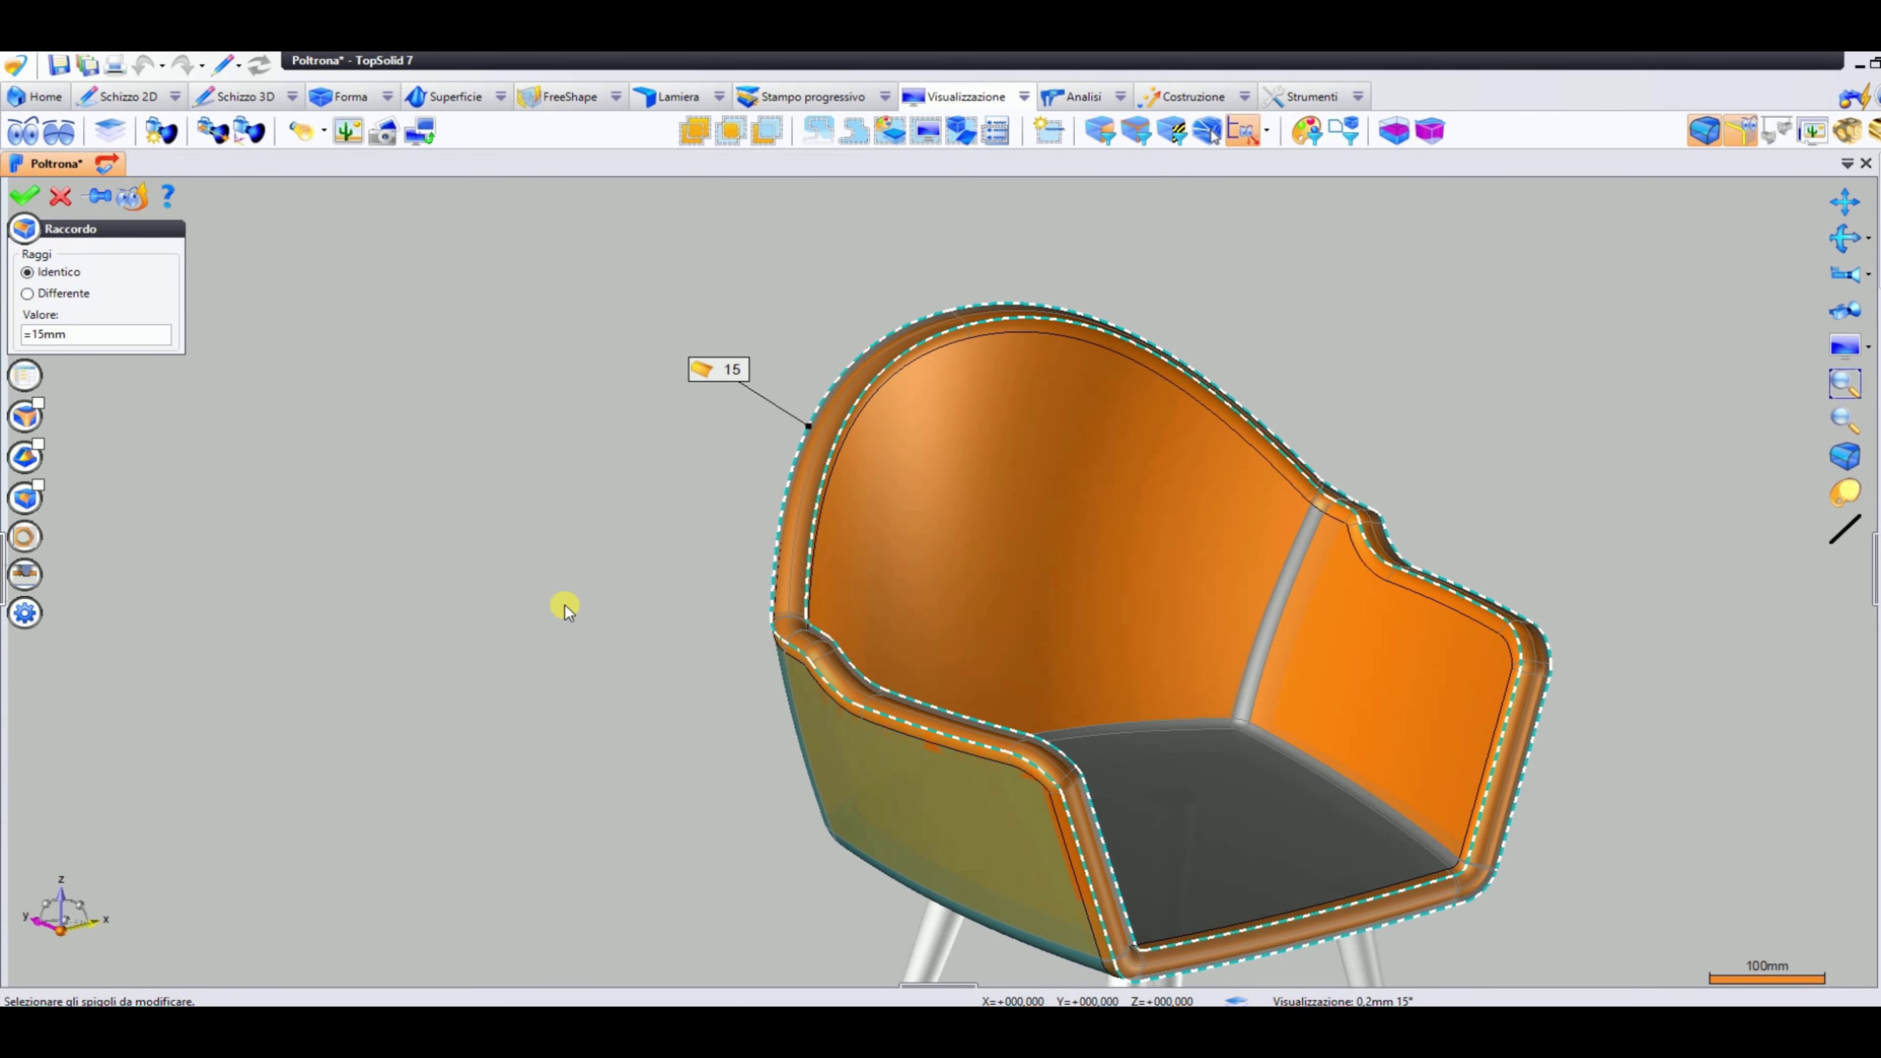
scroll(666, 511, "up", 5)
scroll(889, 466, "up", 2)
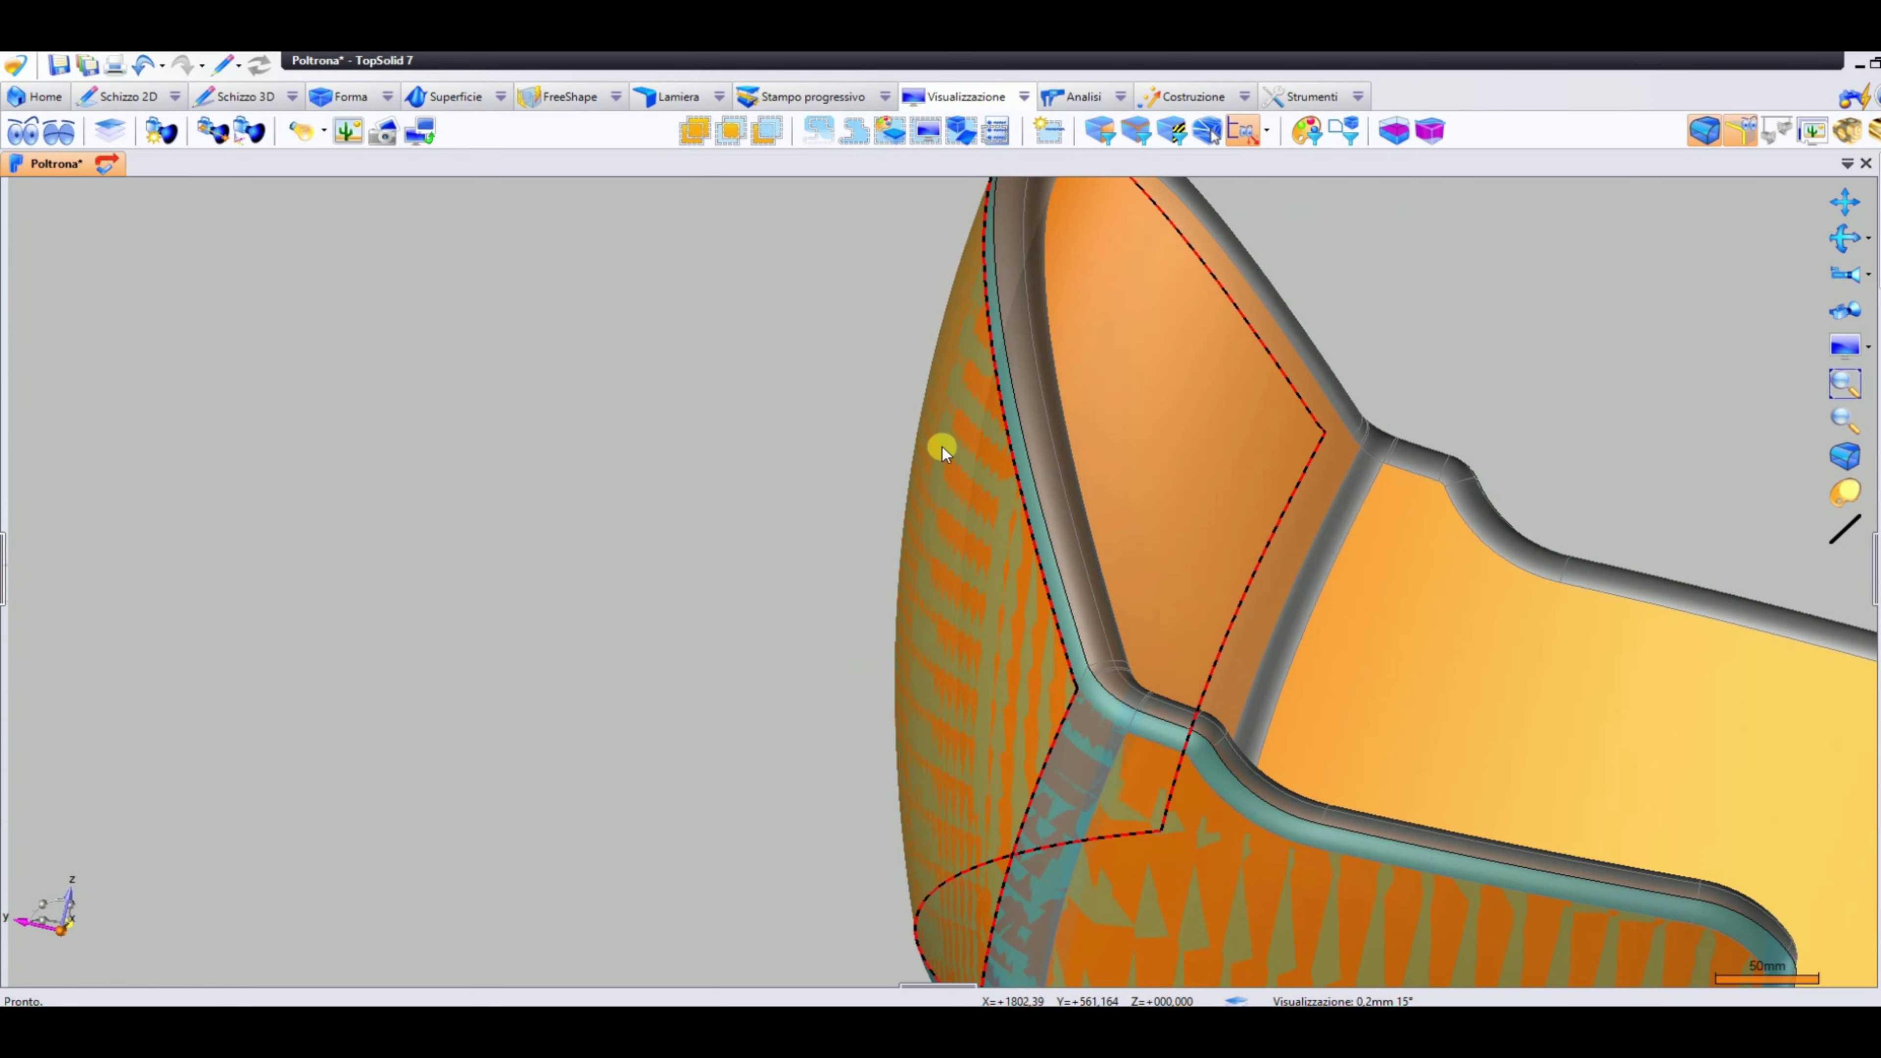
right_click(1020, 449)
left_click(1052, 741)
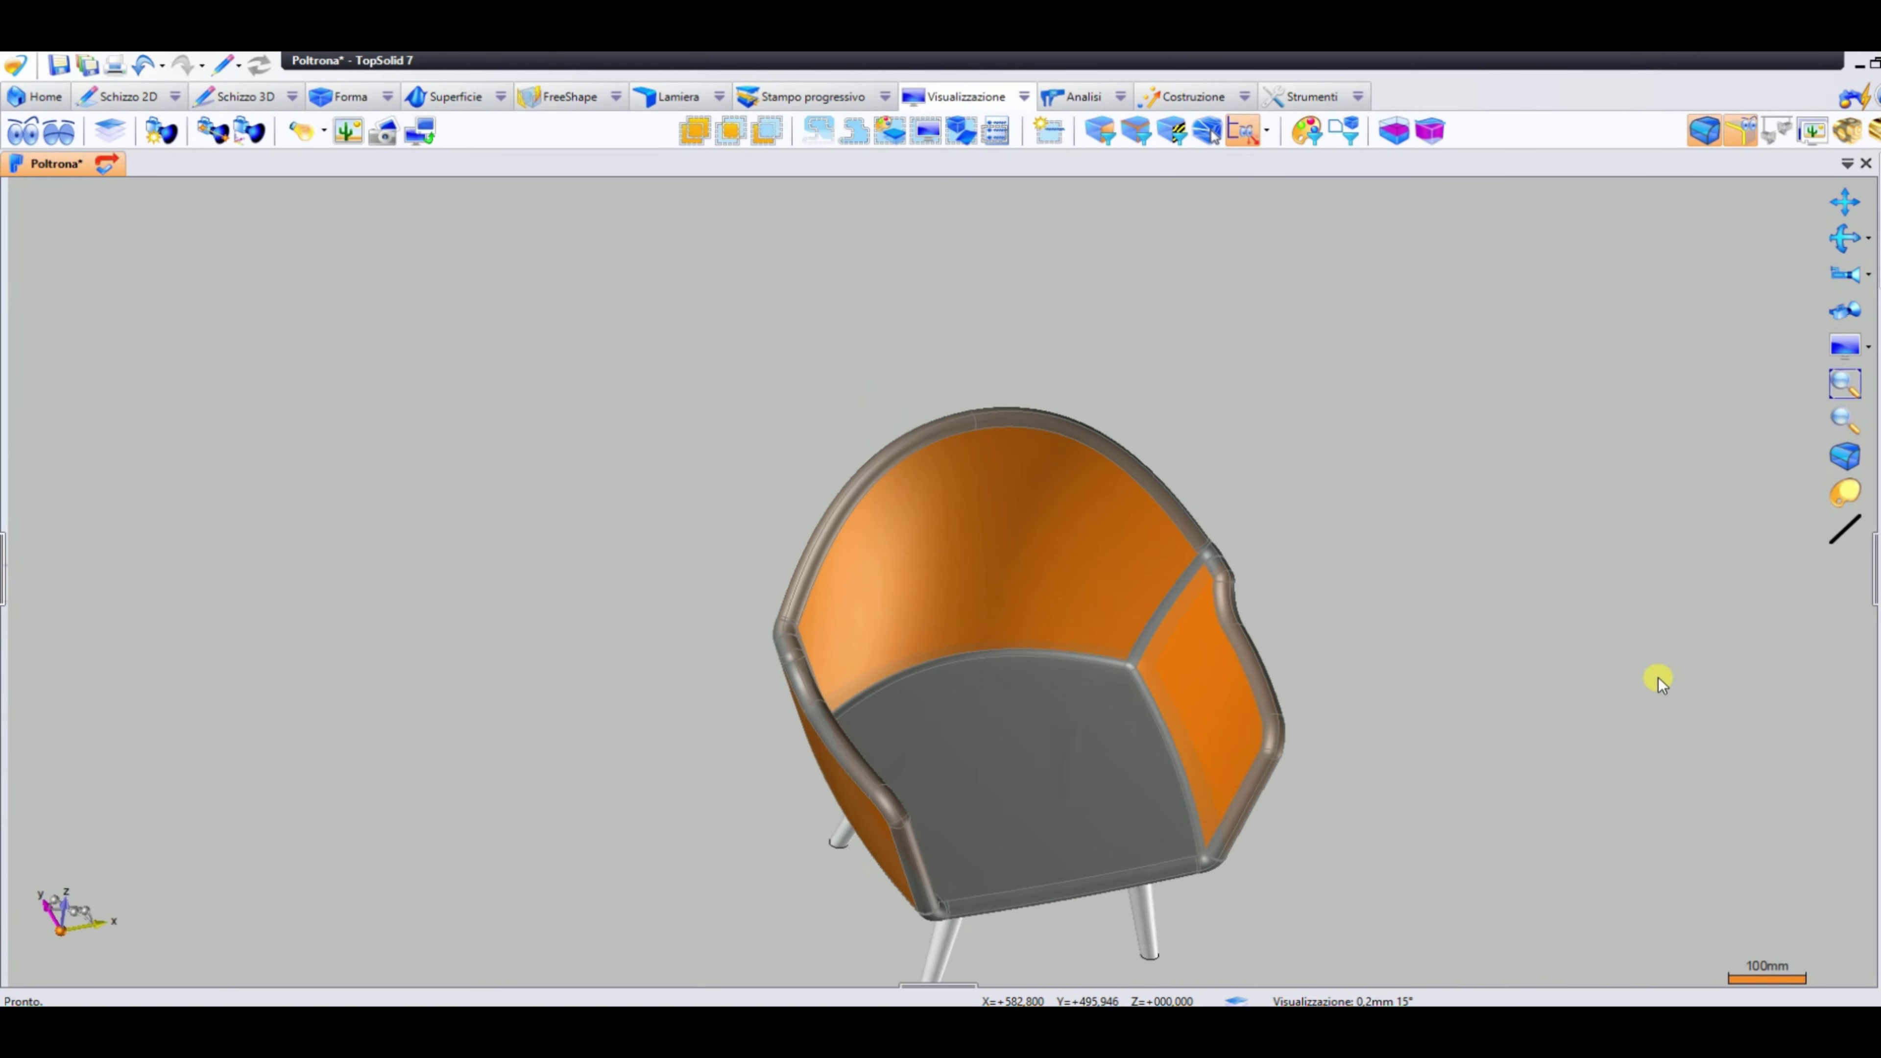
Set Ispessimento 1's Primo spessore to S=40mm and validate the thickness change
right_click(897, 413)
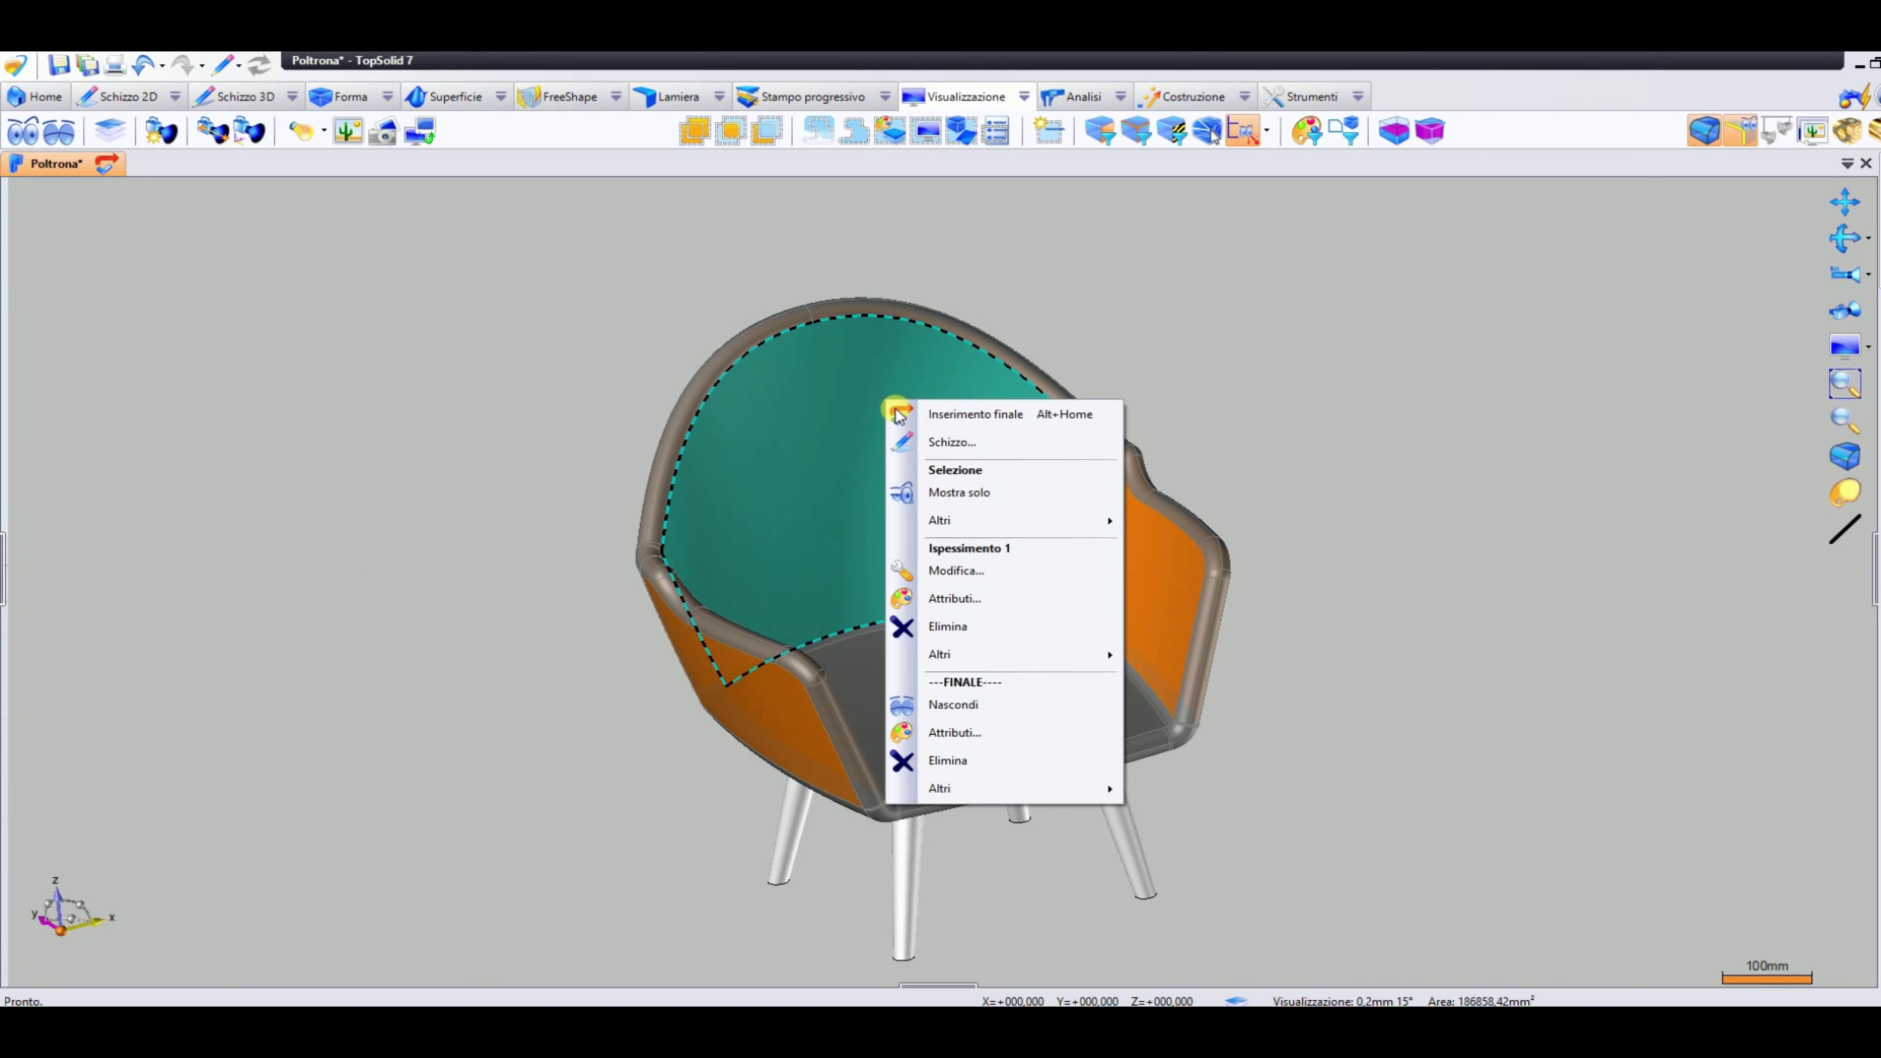
left_click(982, 574)
left_click(131, 325)
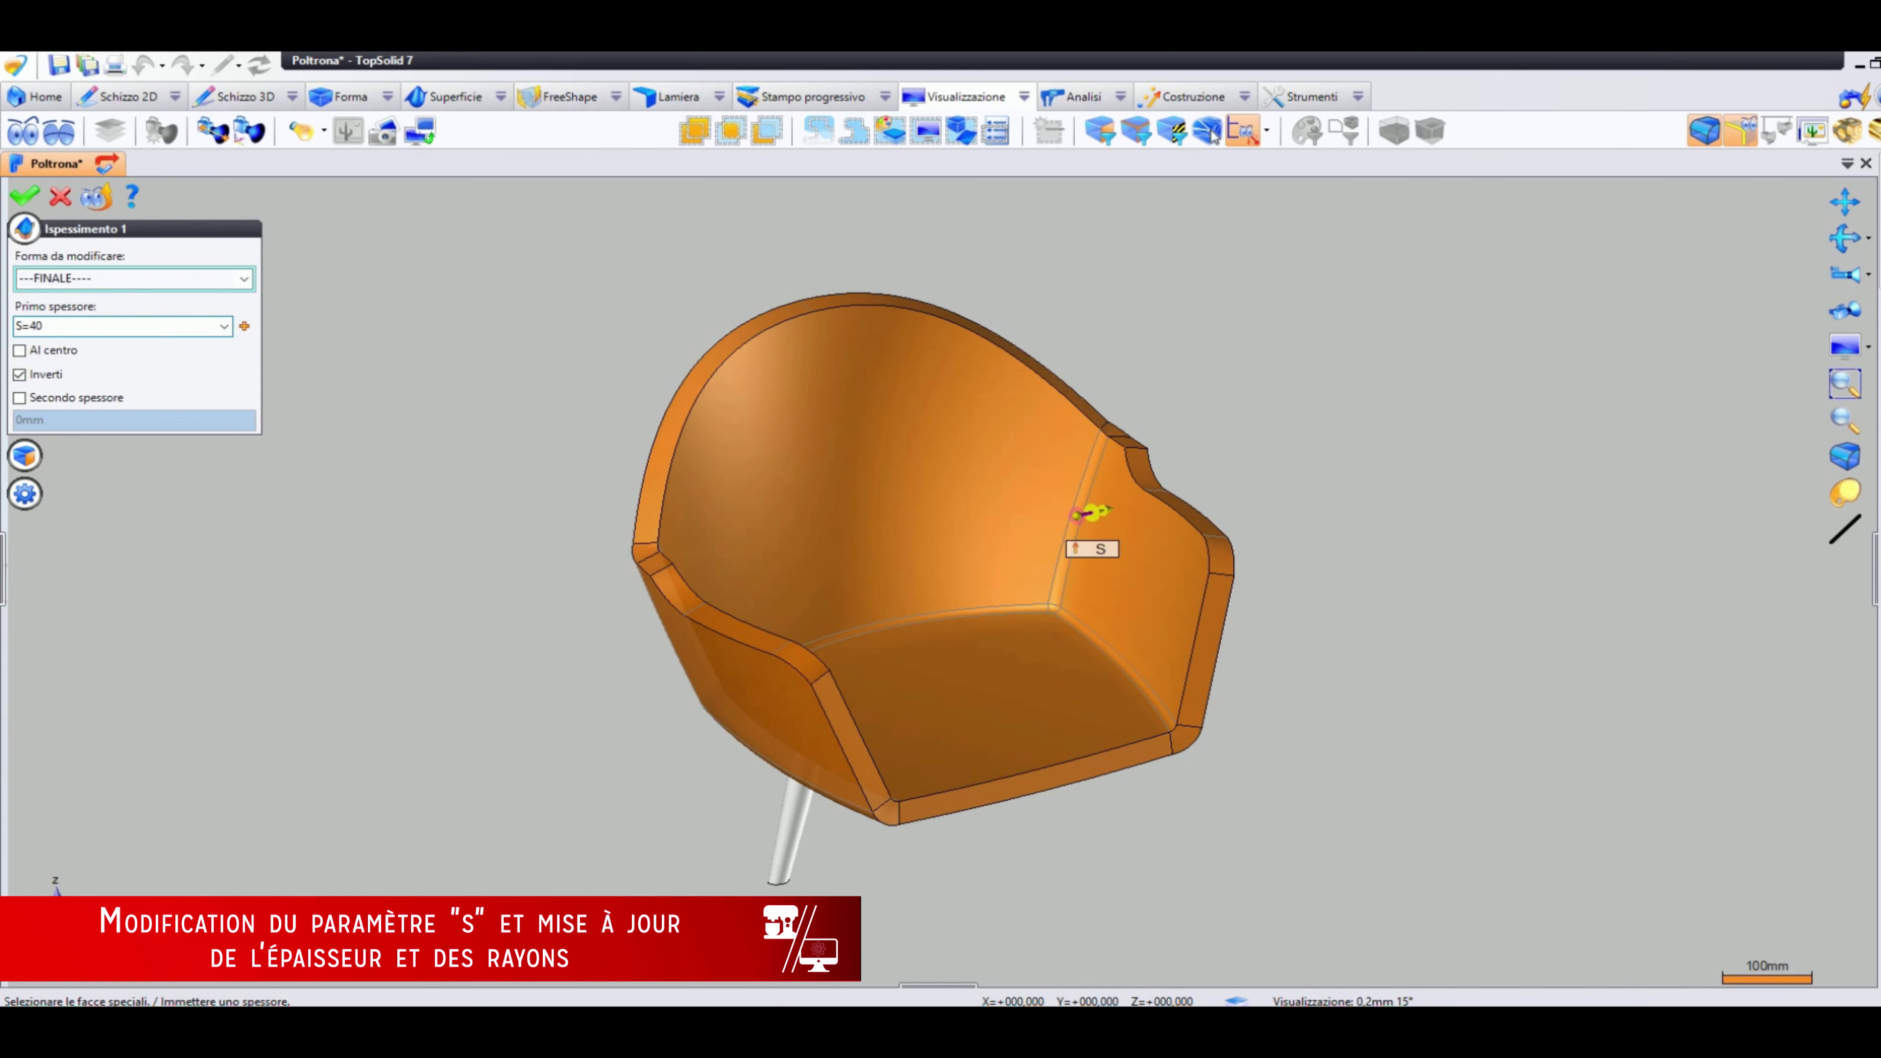
key("Return")
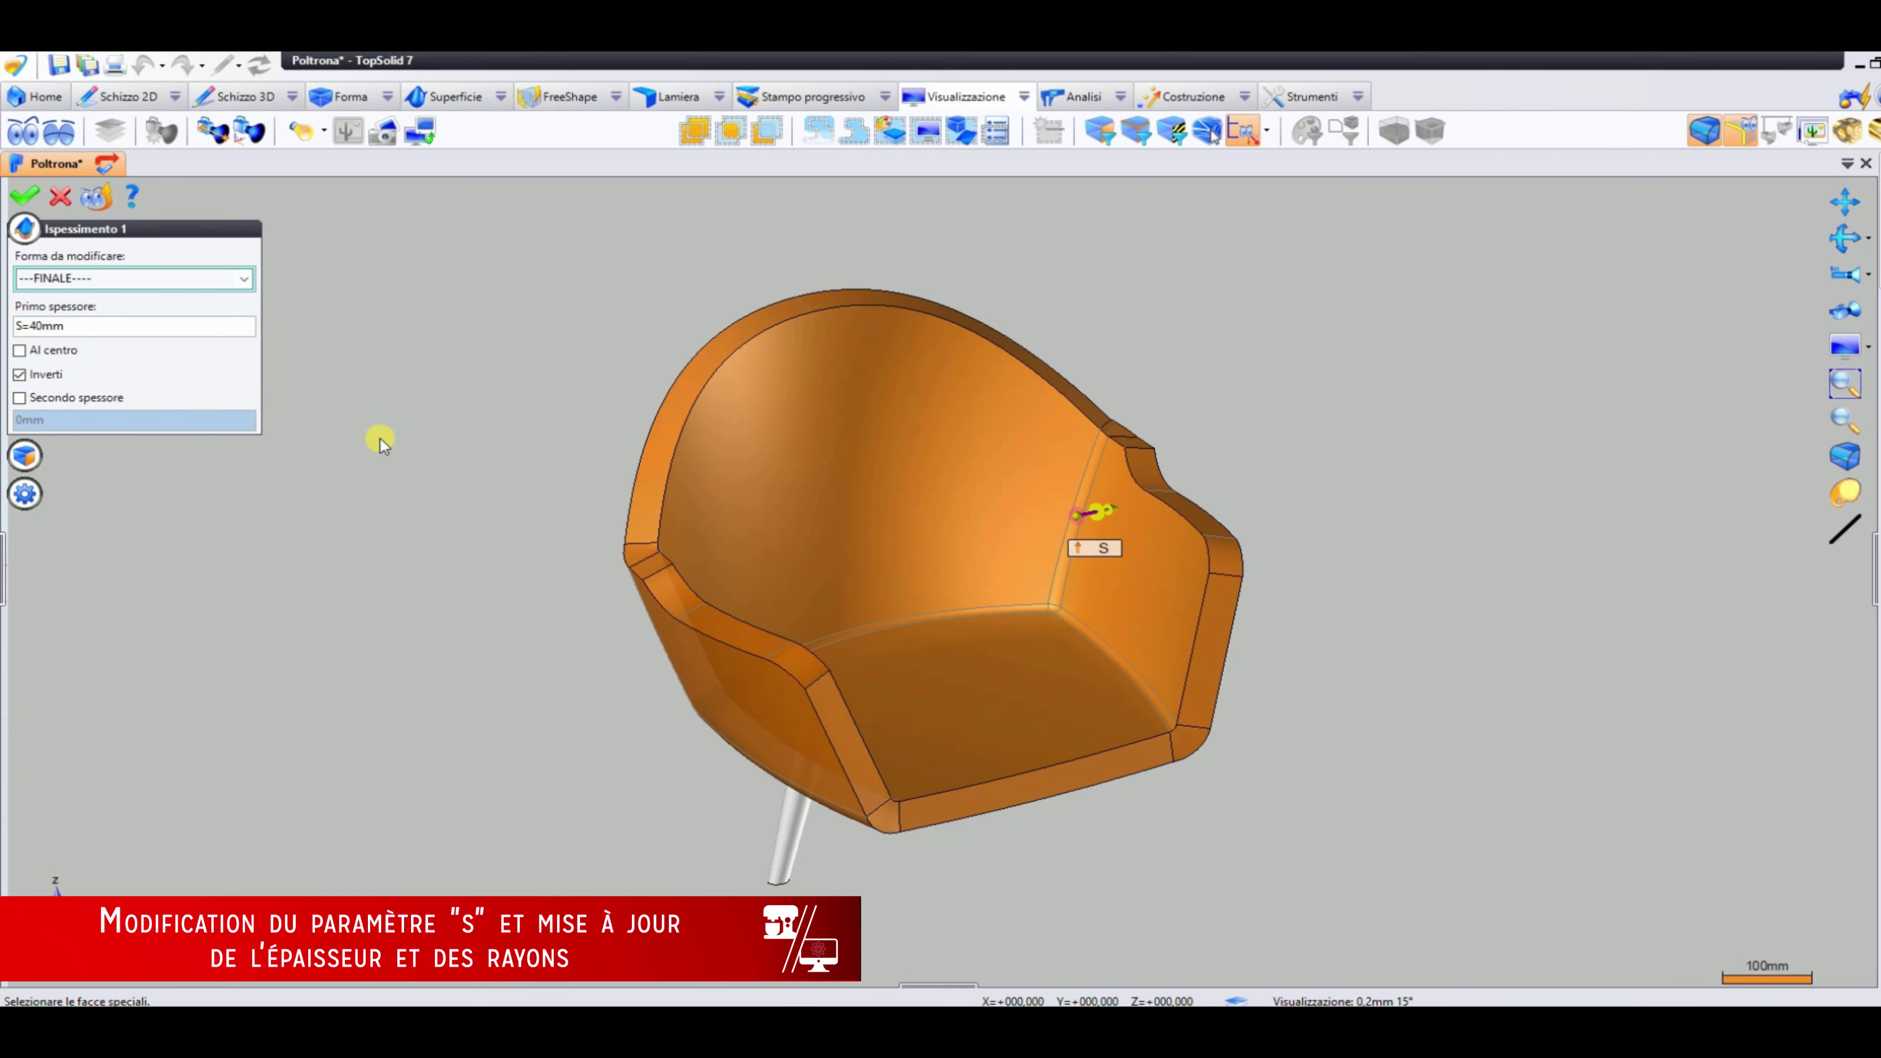
middle_click(670, 585)
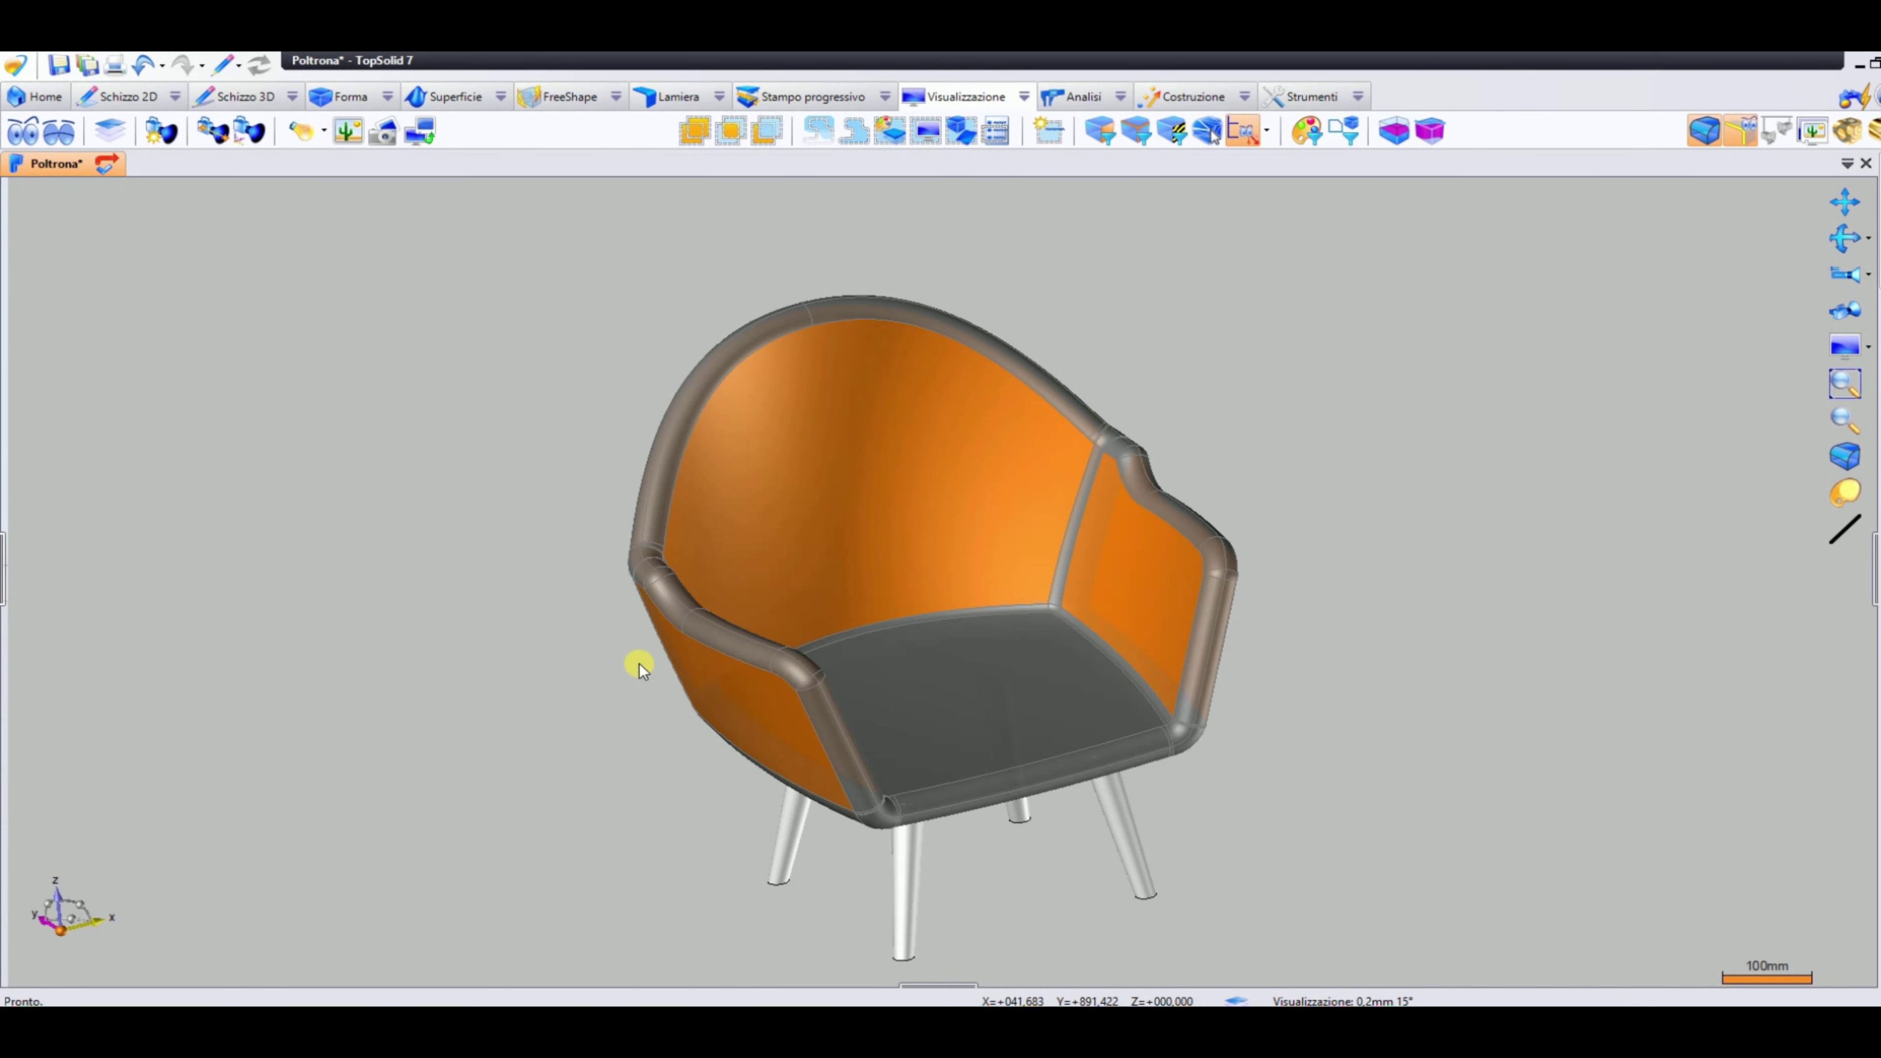
Run Analisi > Analizza geometria on the chair's armrest/seat junction
left_click(1261, 360)
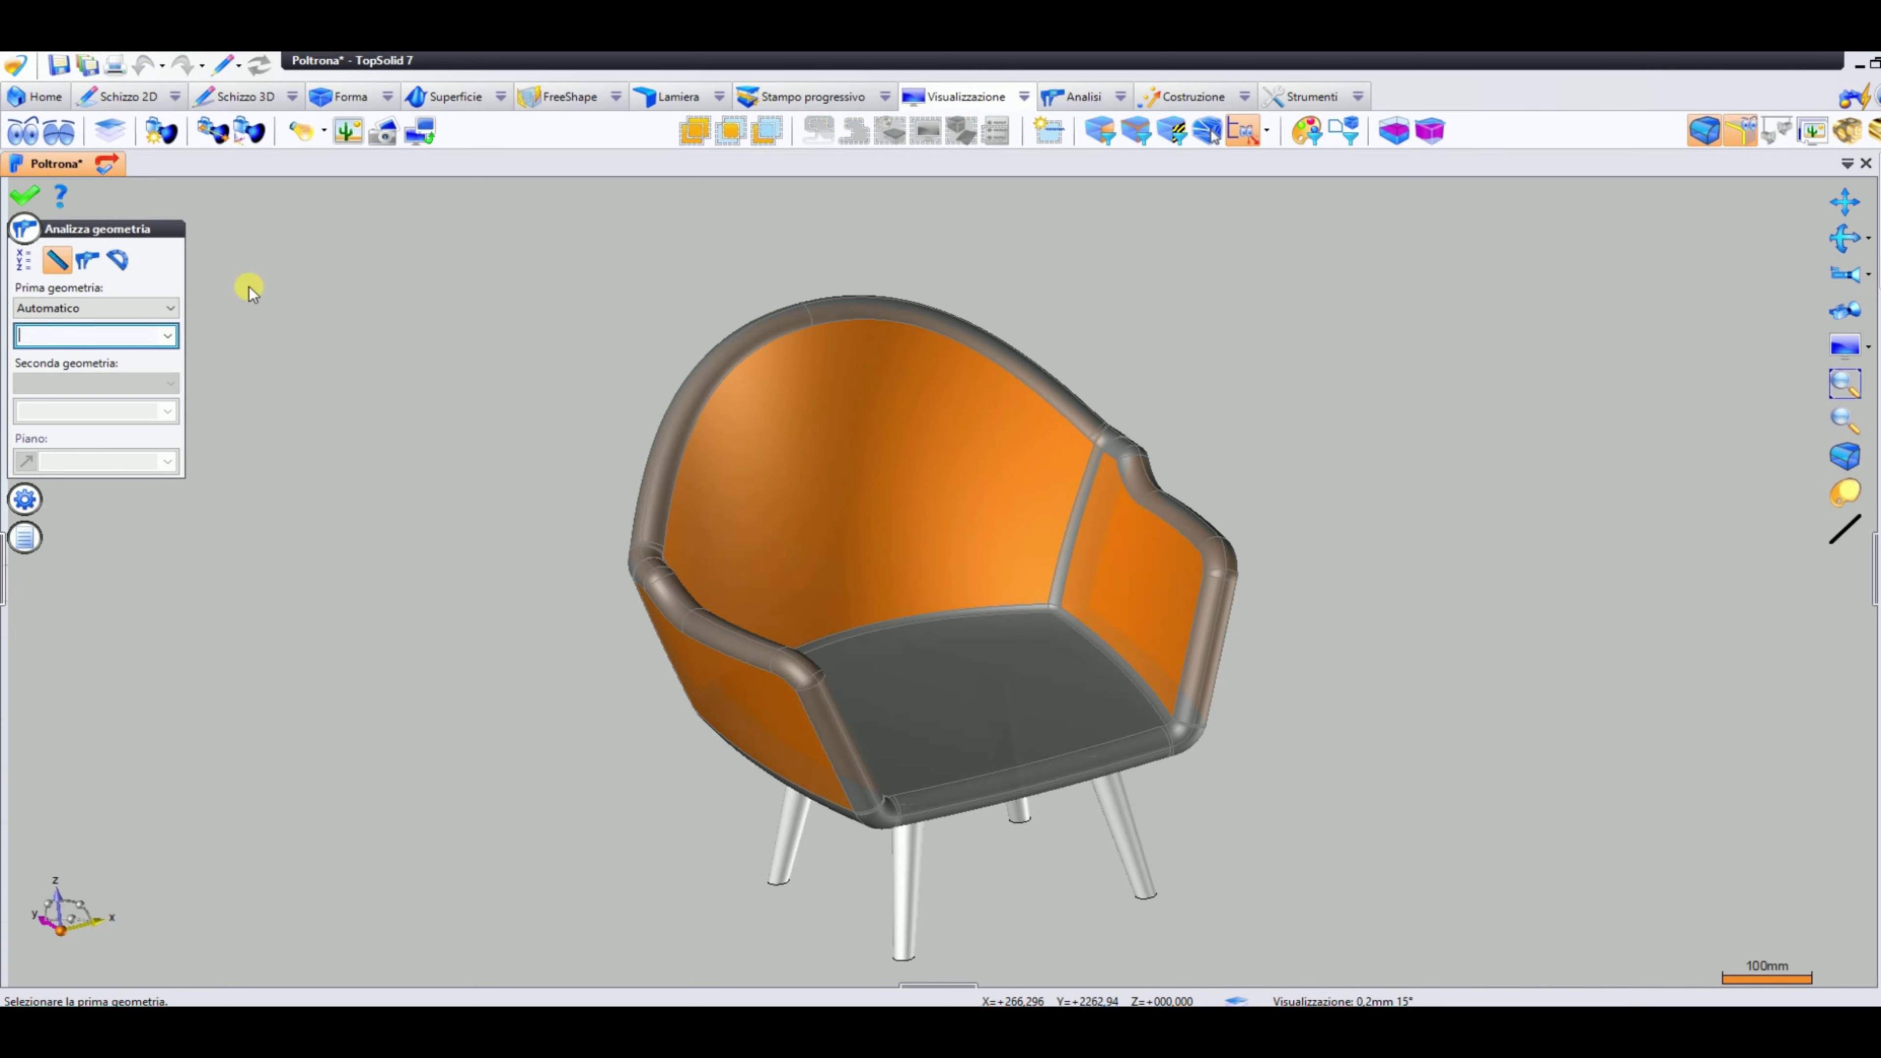
scroll(789, 659, "up", 5)
scroll(658, 657, "up", 5)
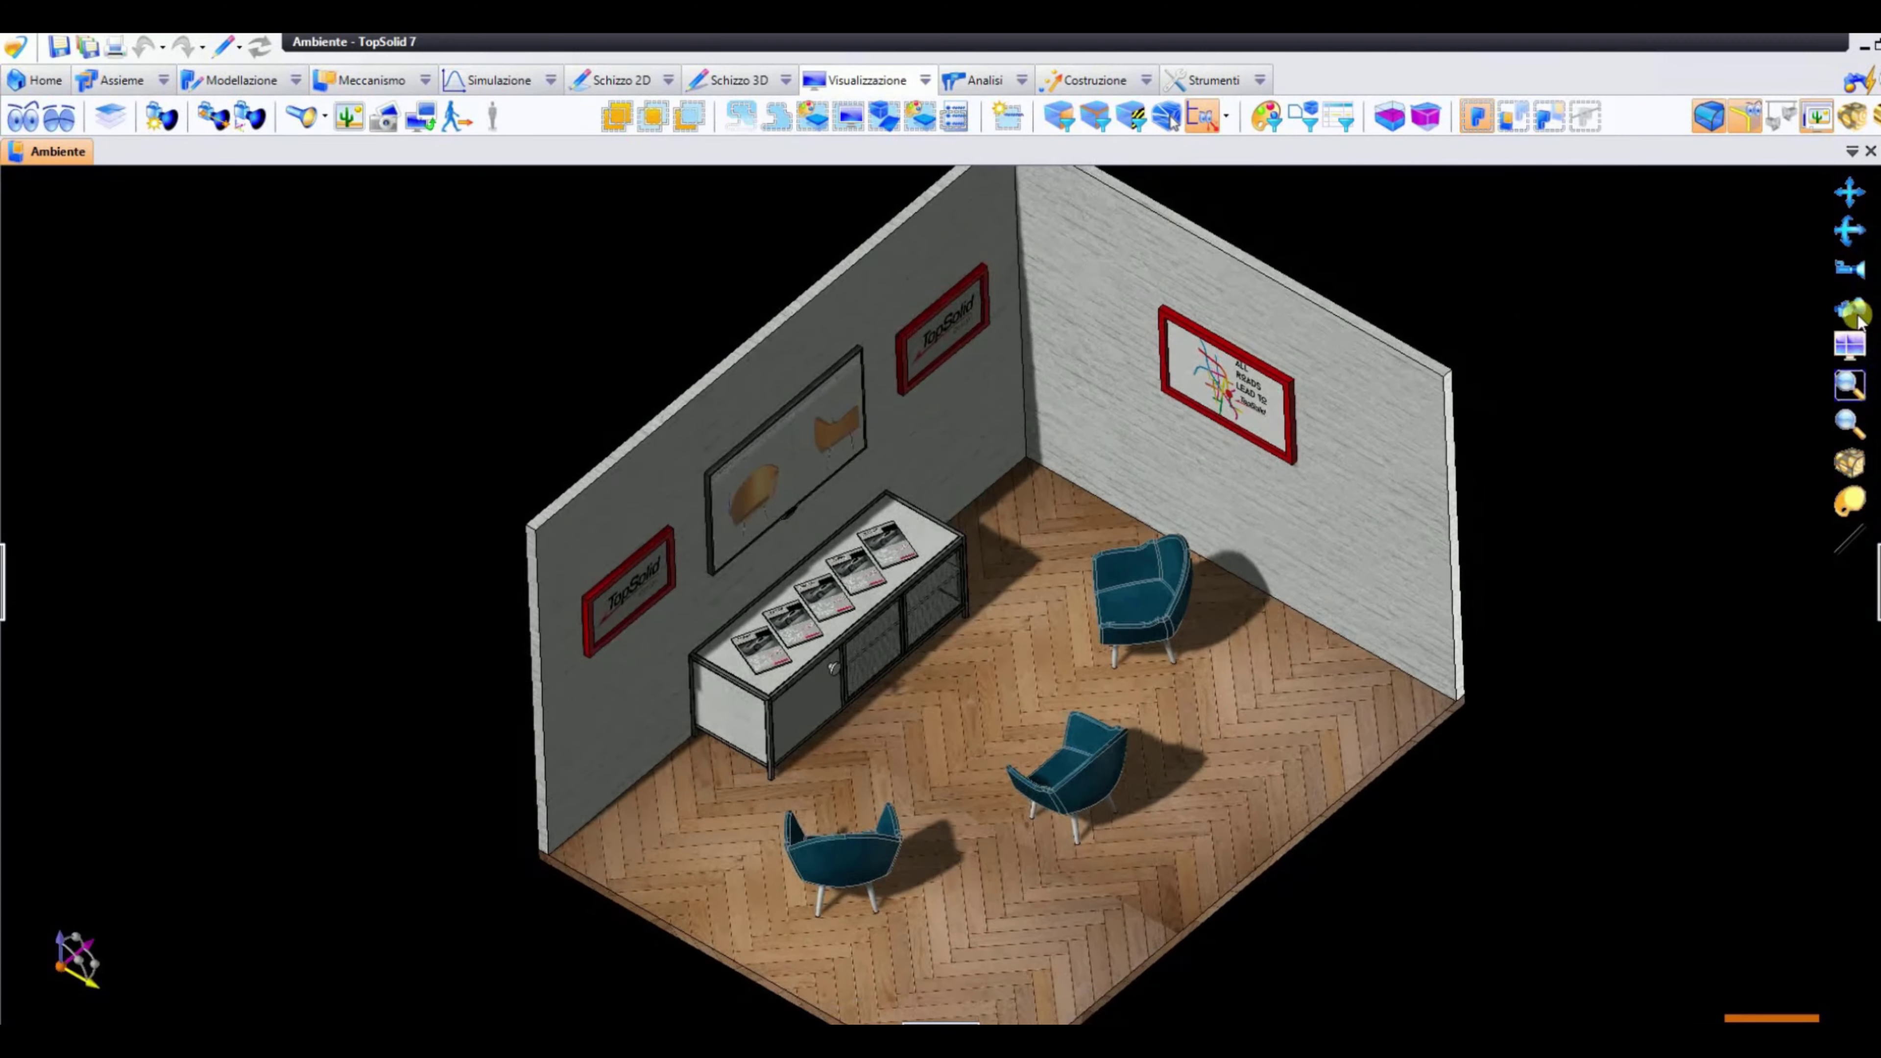
In top view, drag the top chair so the mirrored outer pair spreads apart, then return to isometric
left_click(1845, 269)
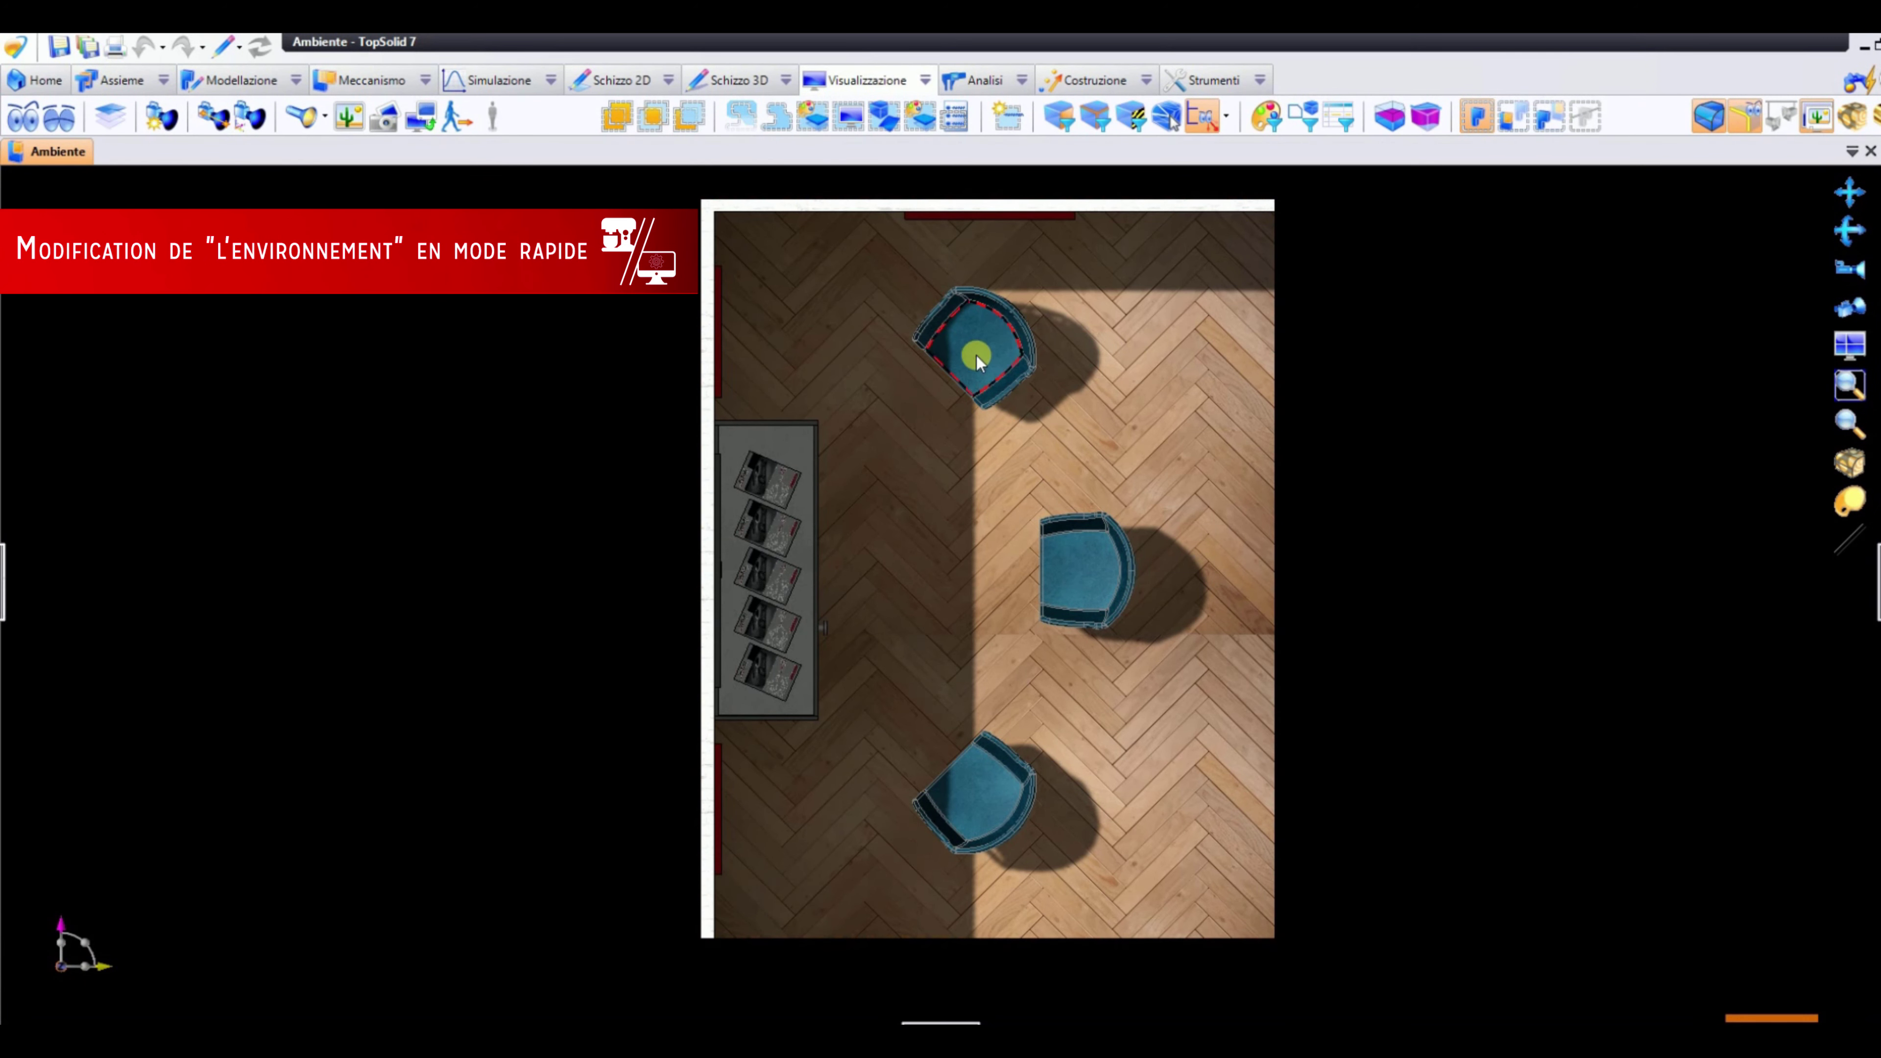
left_click_drag(988, 354, 988, 376)
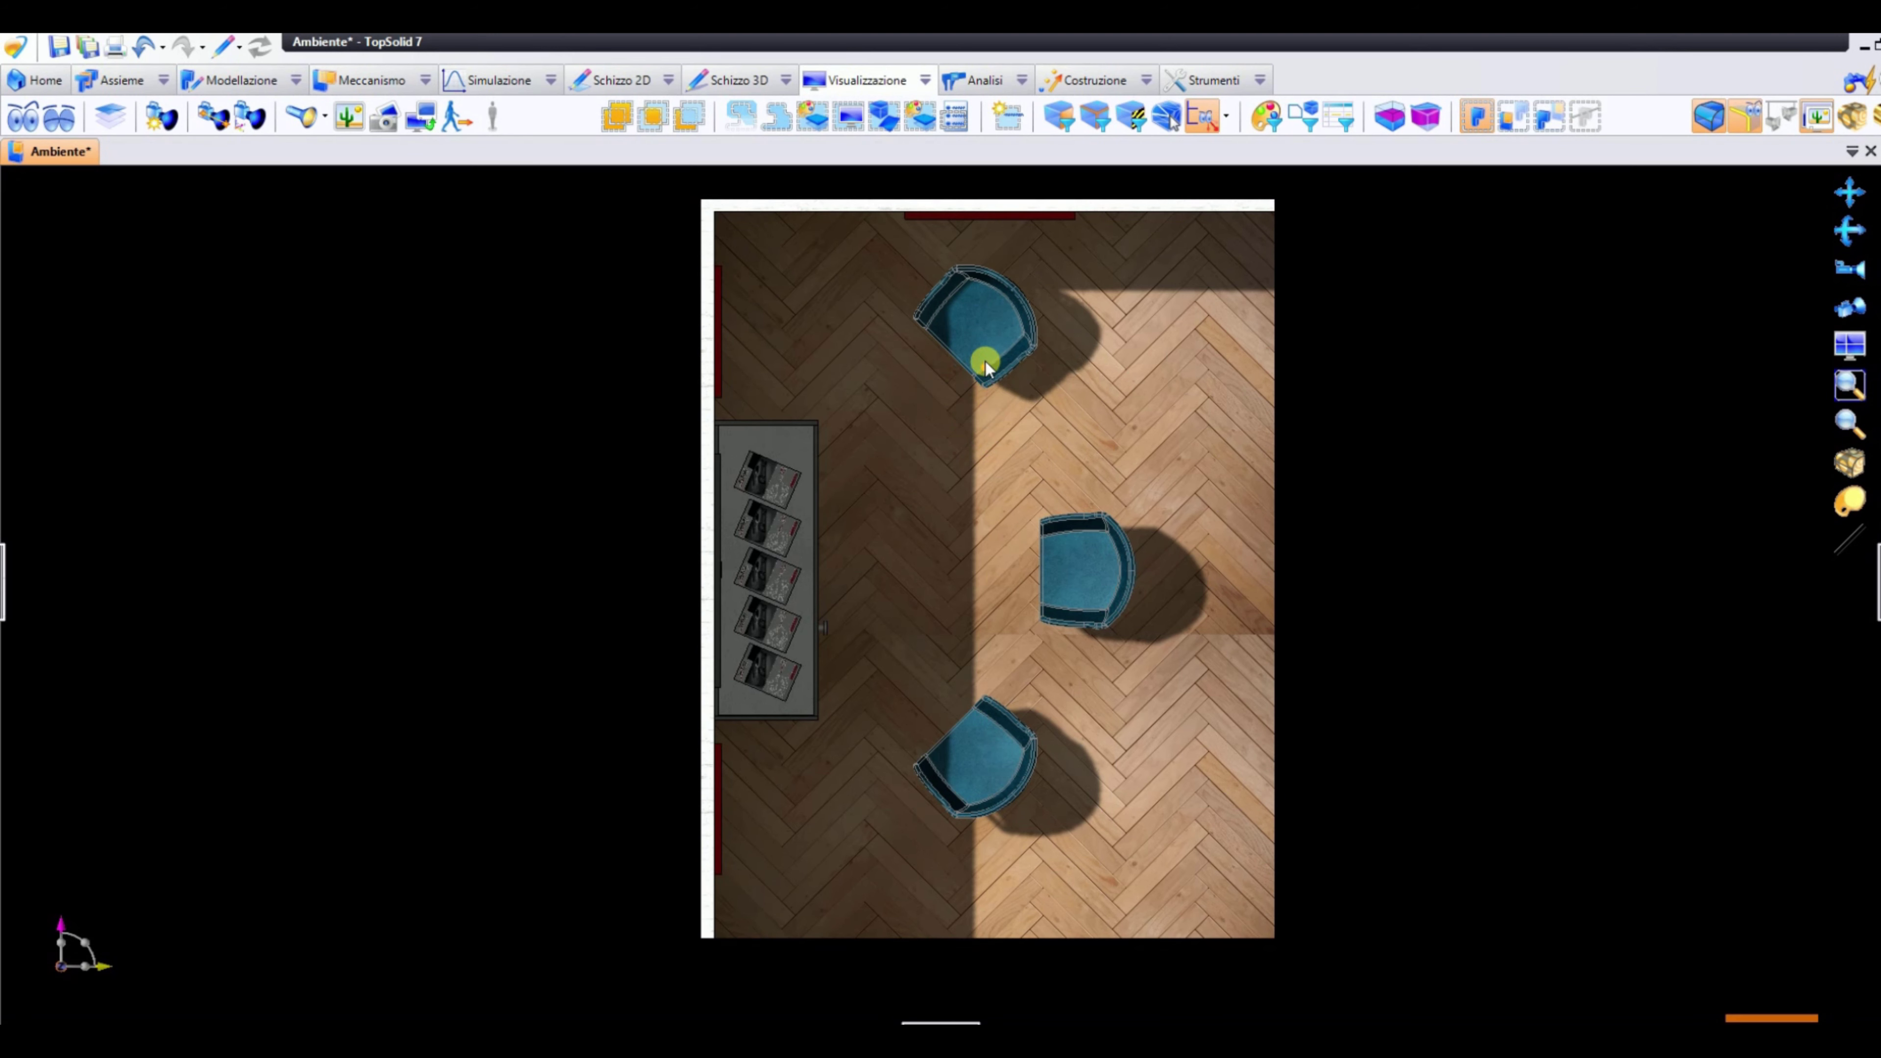
left_click_drag(985, 362, 985, 350)
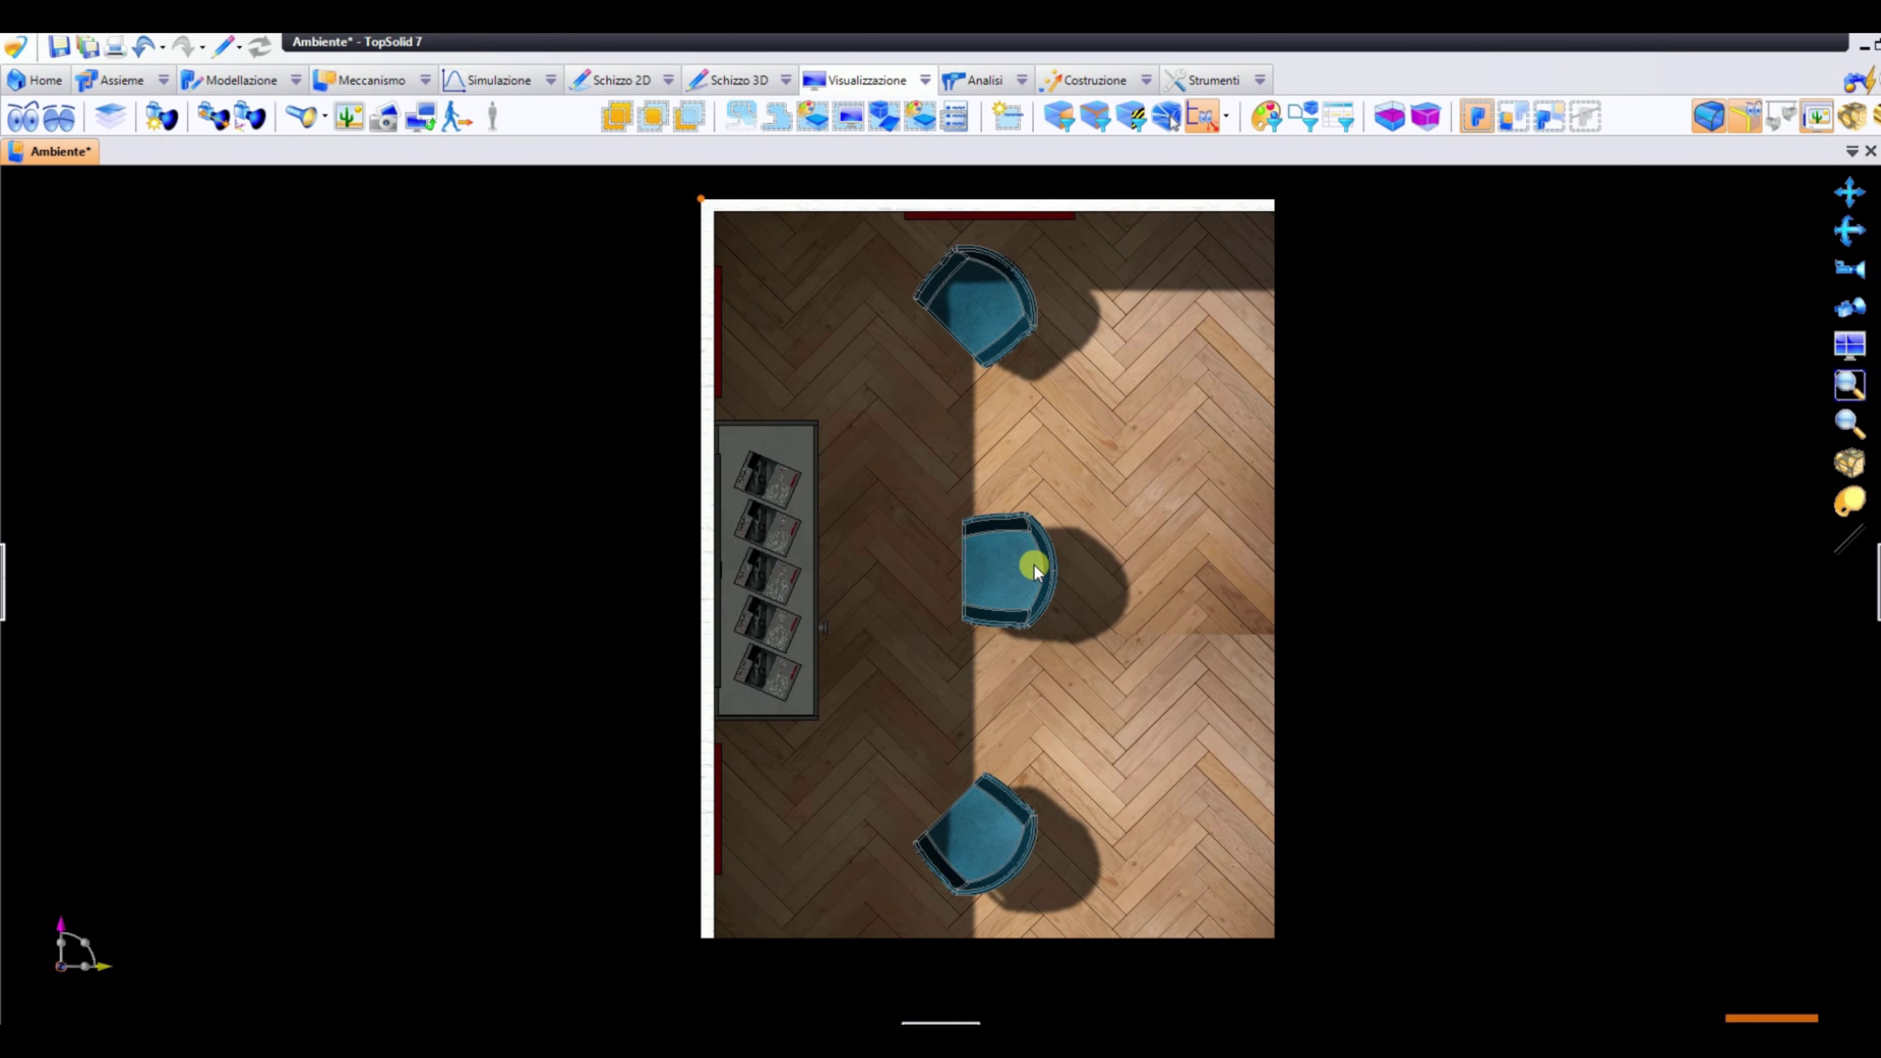
key("ctrl+i")
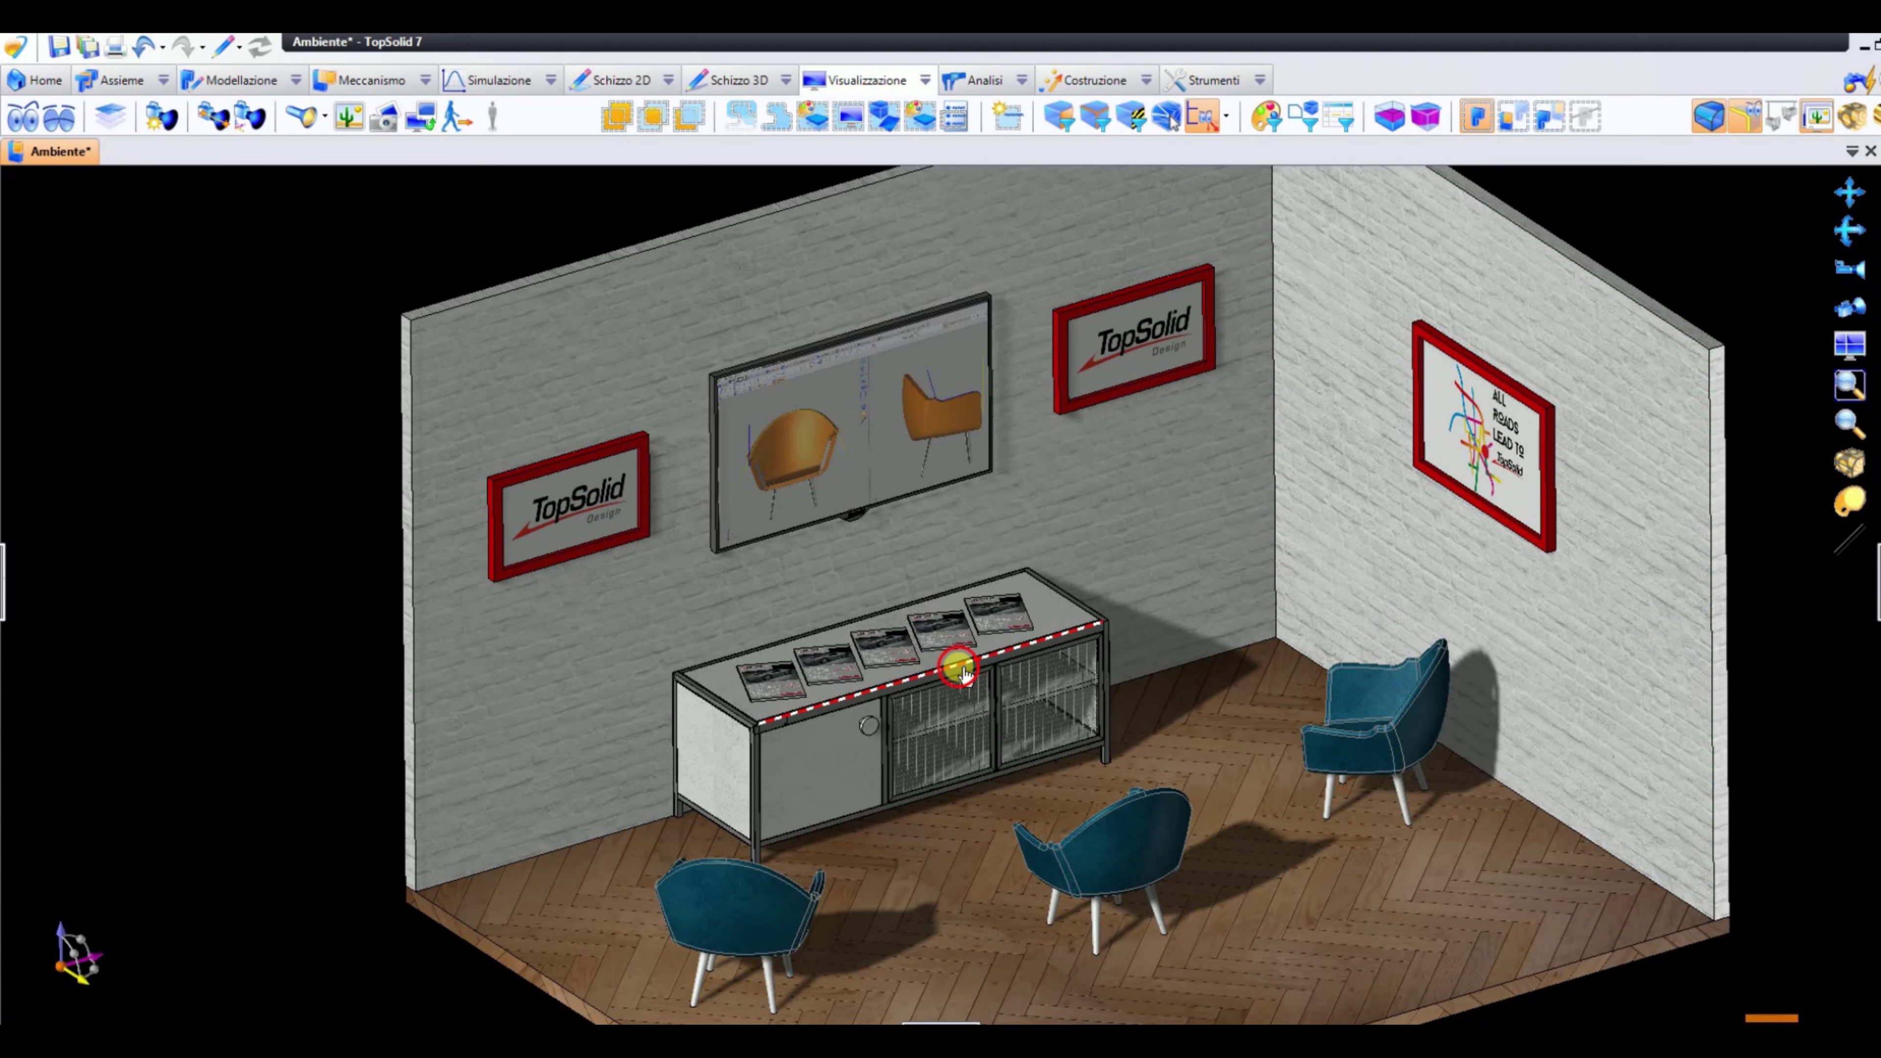
Move the sideboard, TV and All Roads Lead to TopSolid poster, then fit the room in view
left_click_drag(961, 670, 989, 661)
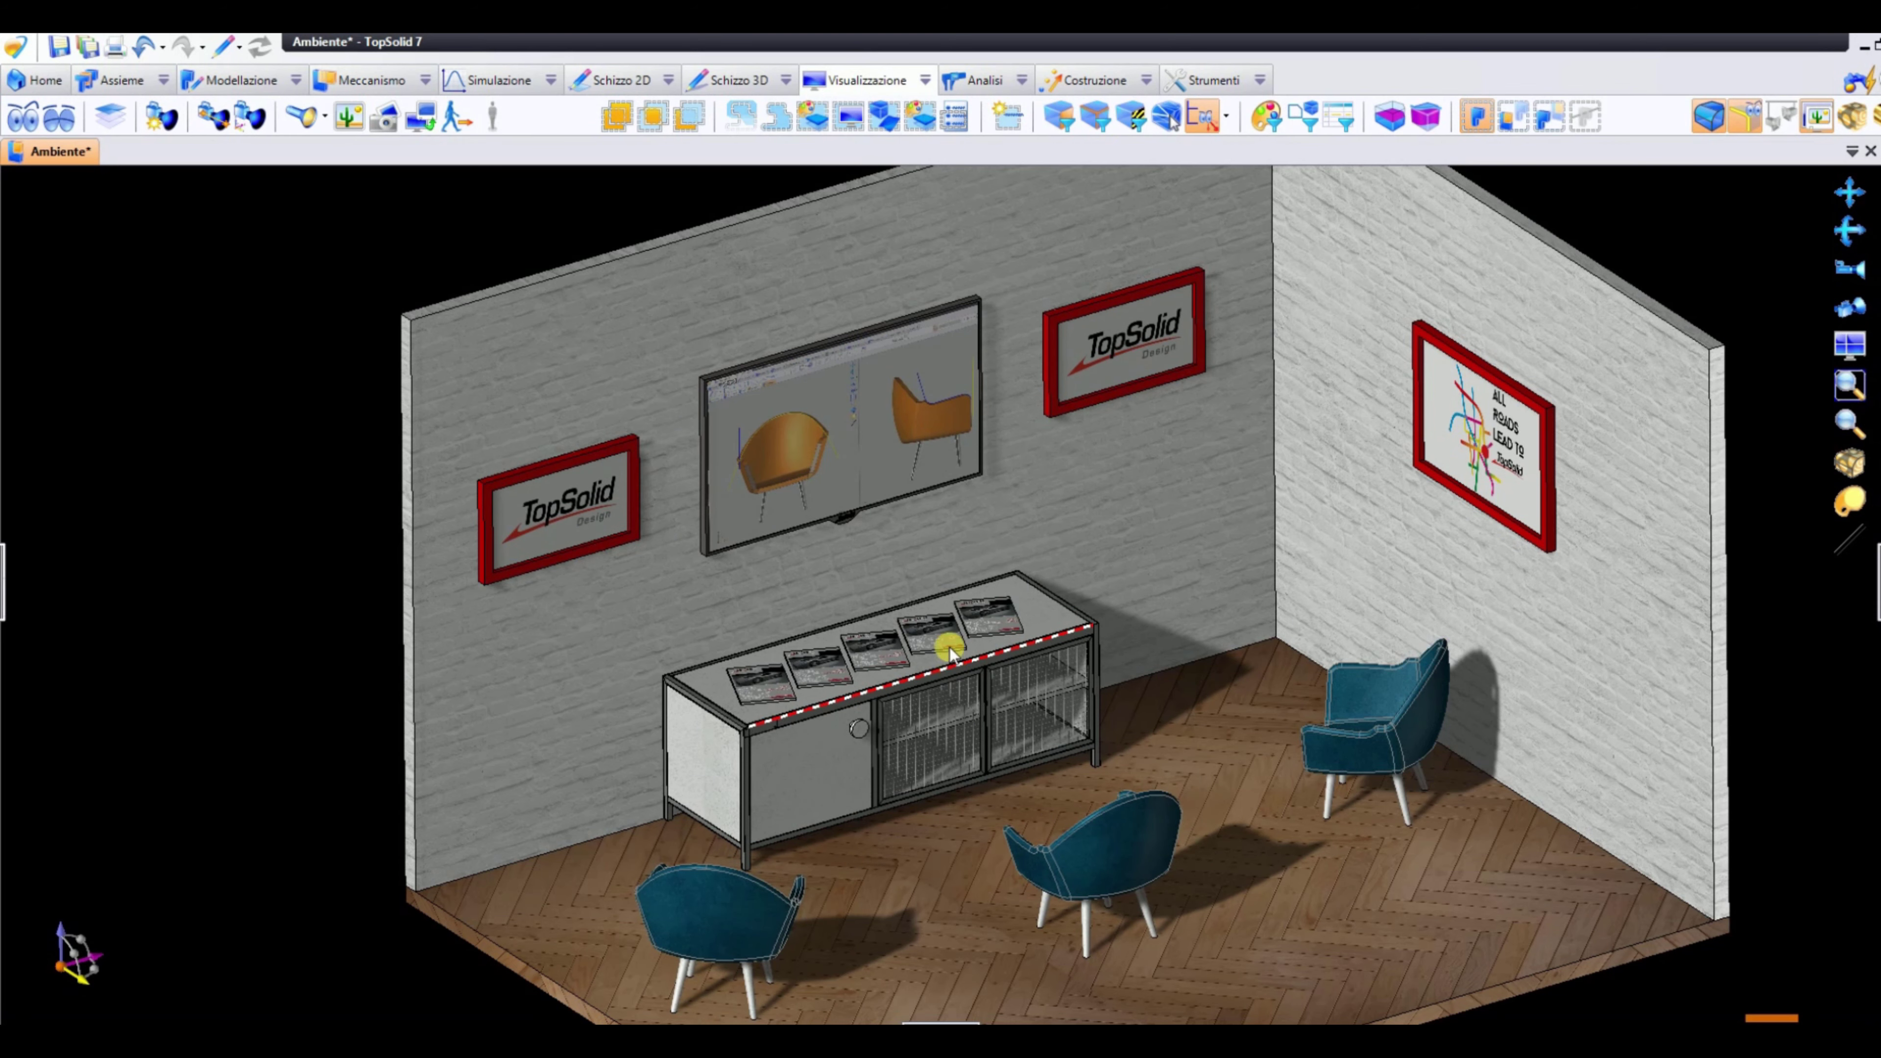
left_click_drag(894, 474, 917, 502)
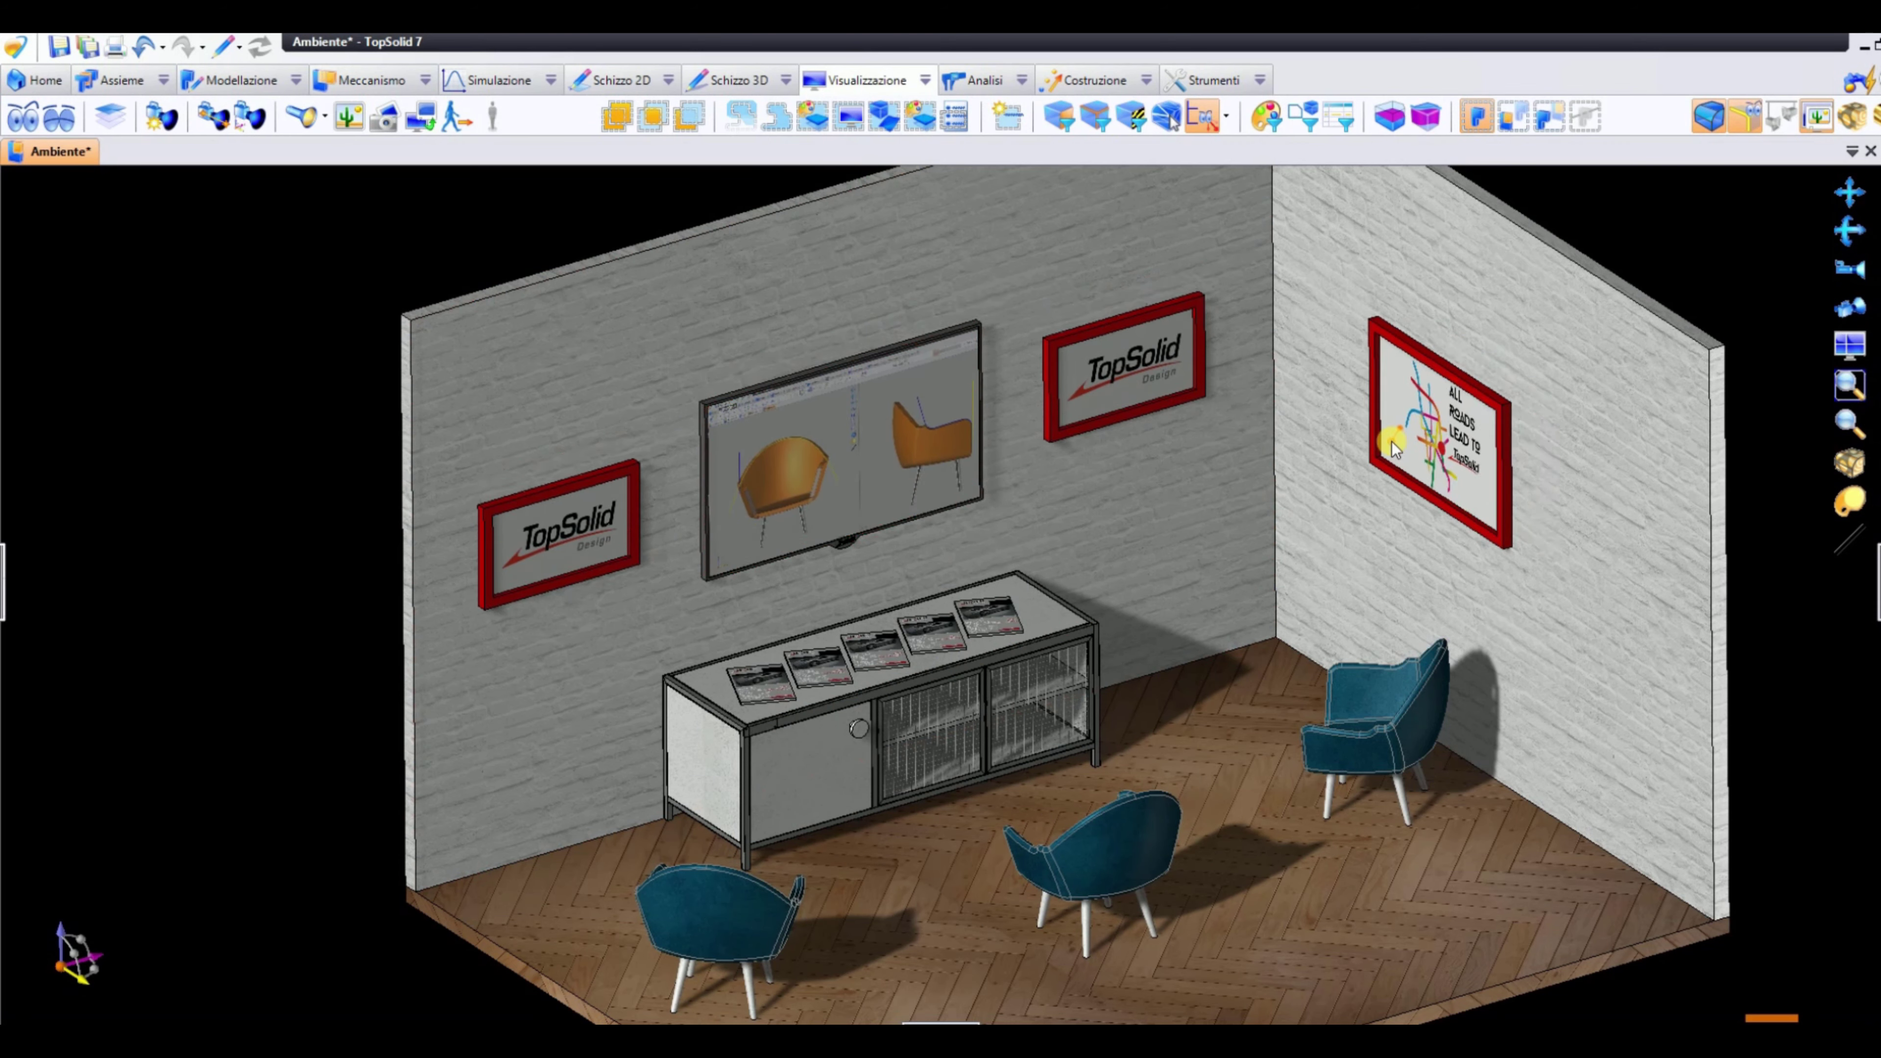
left_click_drag(1392, 442, 1367, 429)
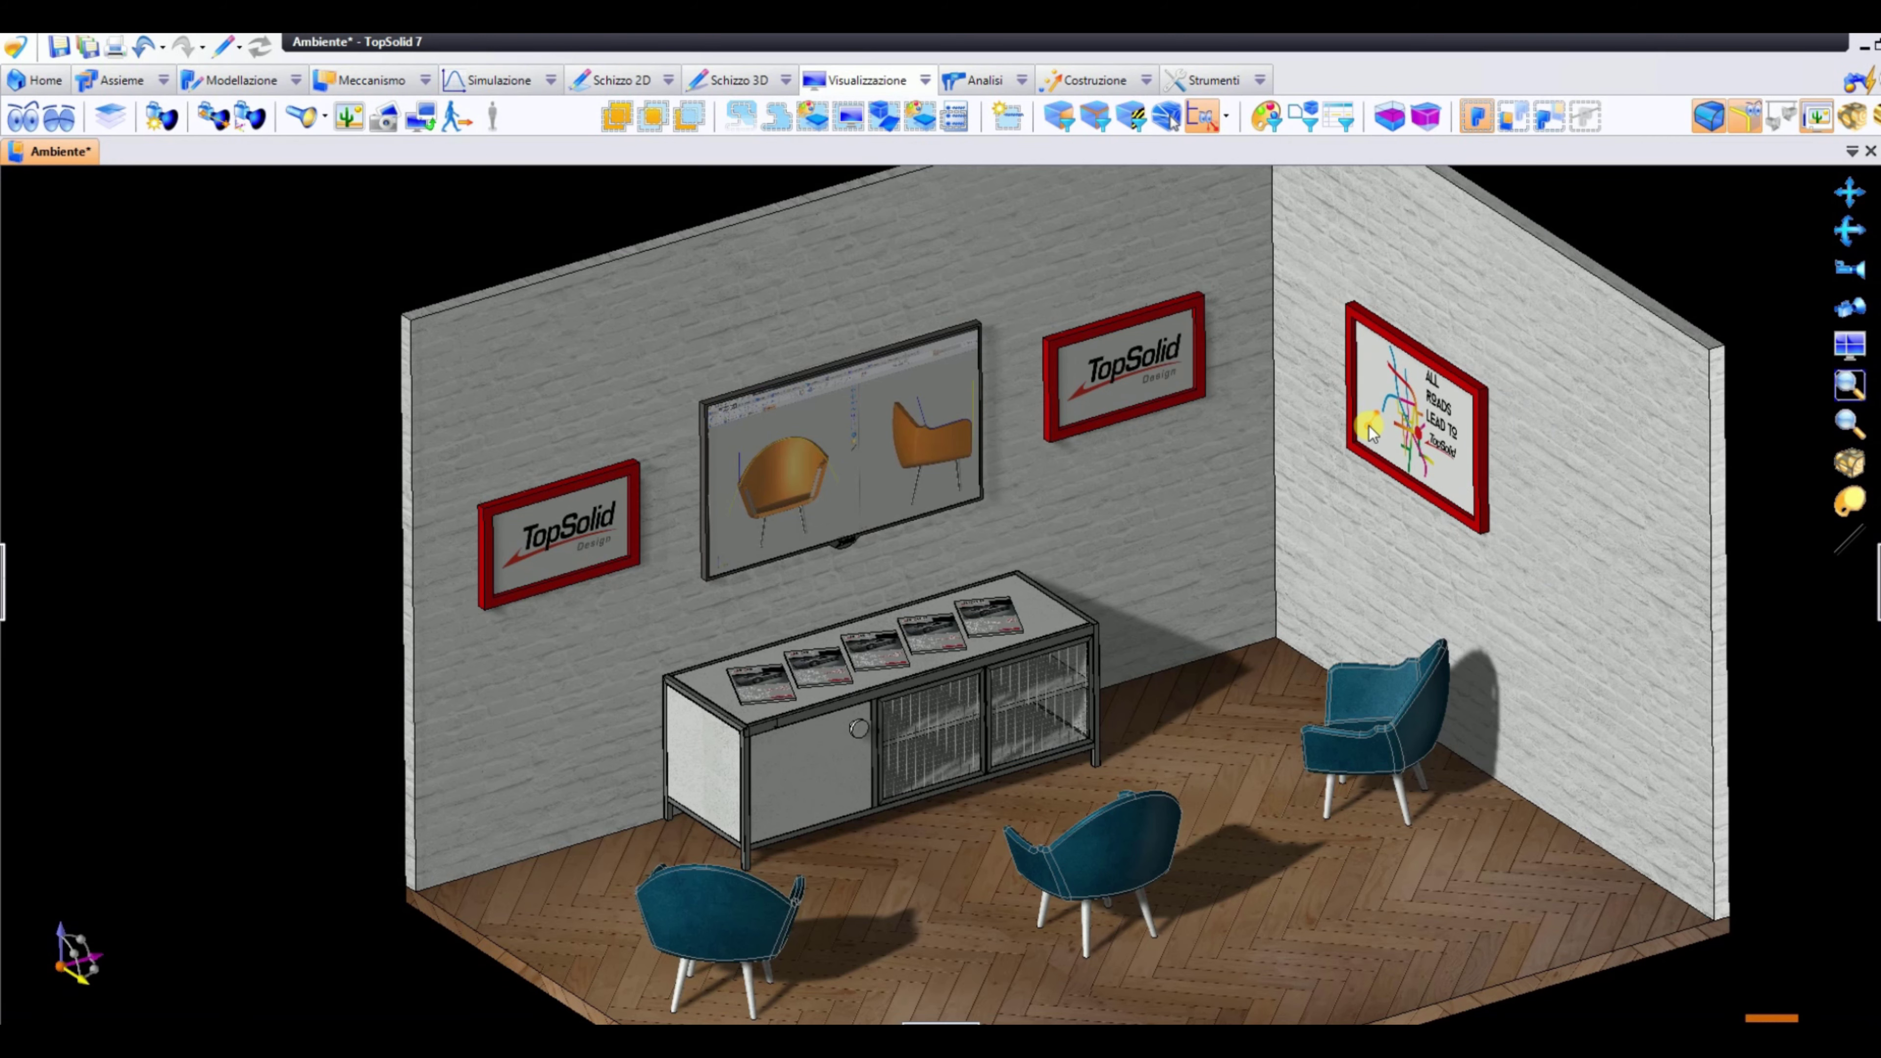
middle_click(1821, 586)
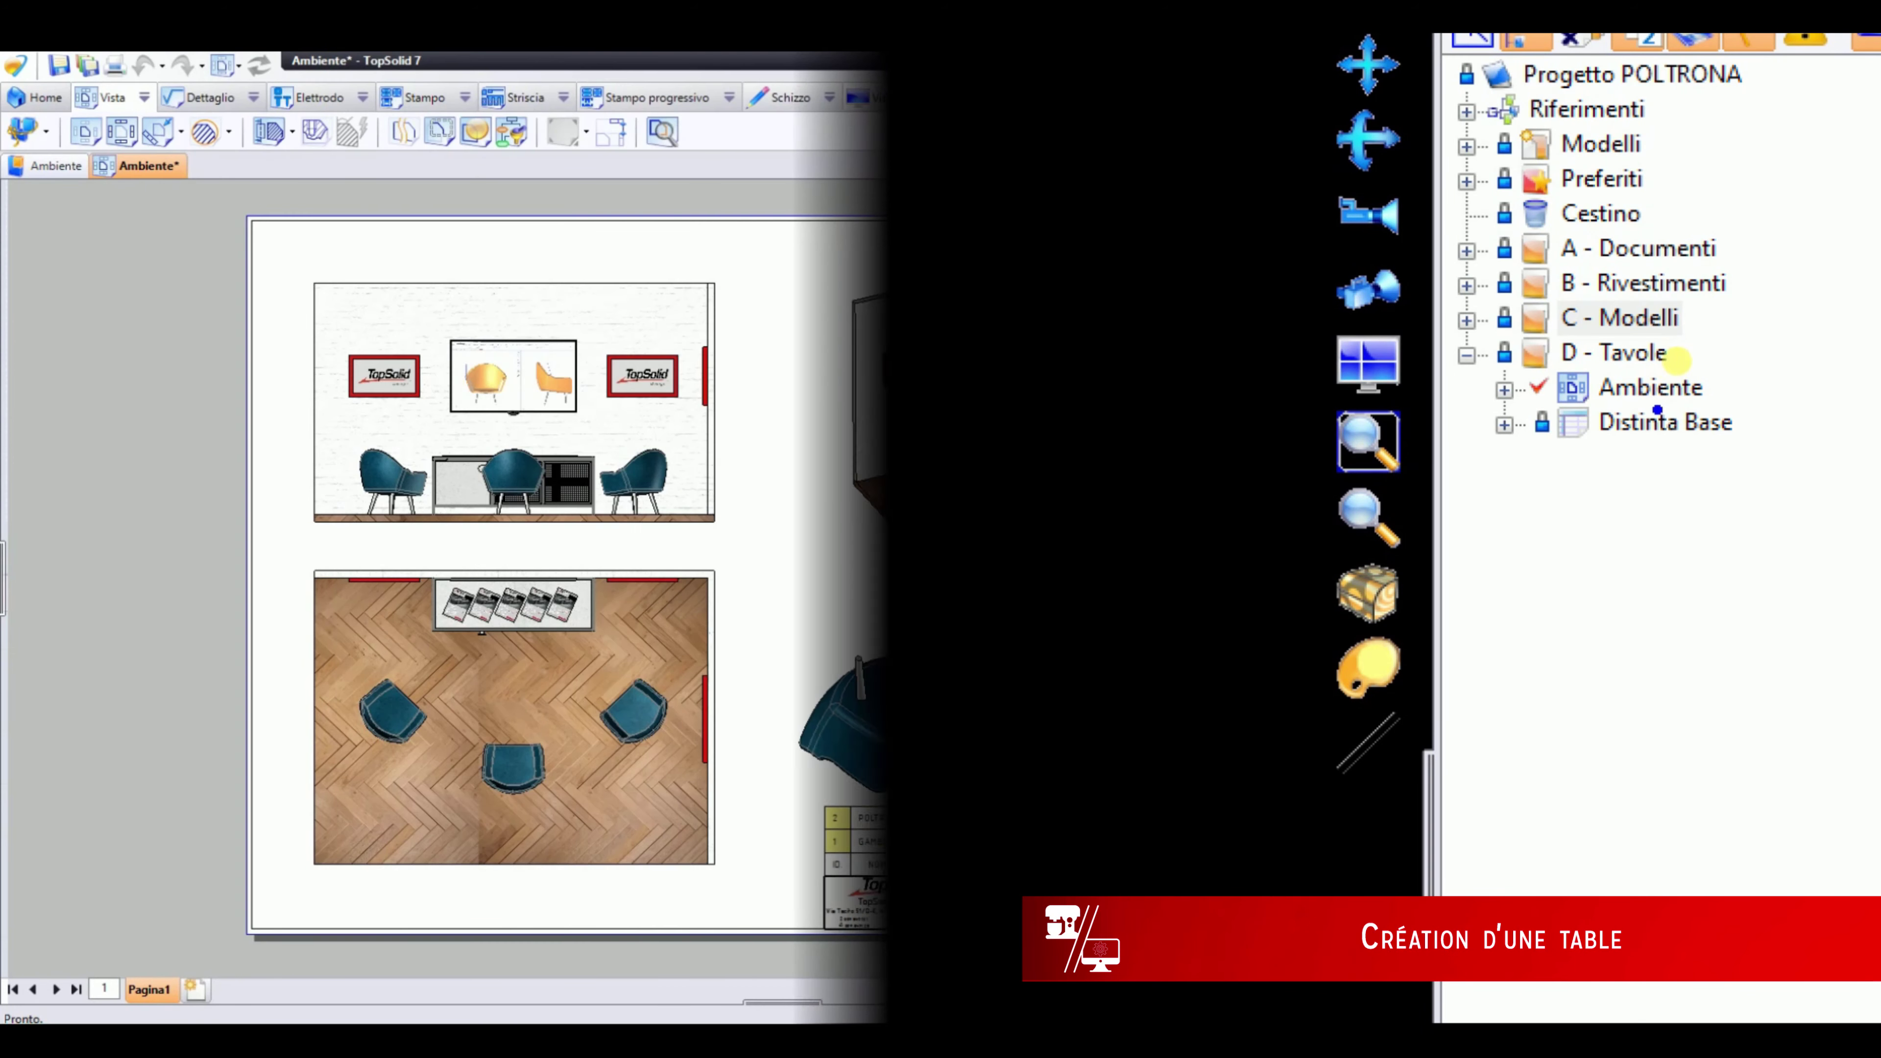
Zoom to fit the Ambiente drawing sheet with its room view, chair views and parts list
scroll(126, 344, "up", 5)
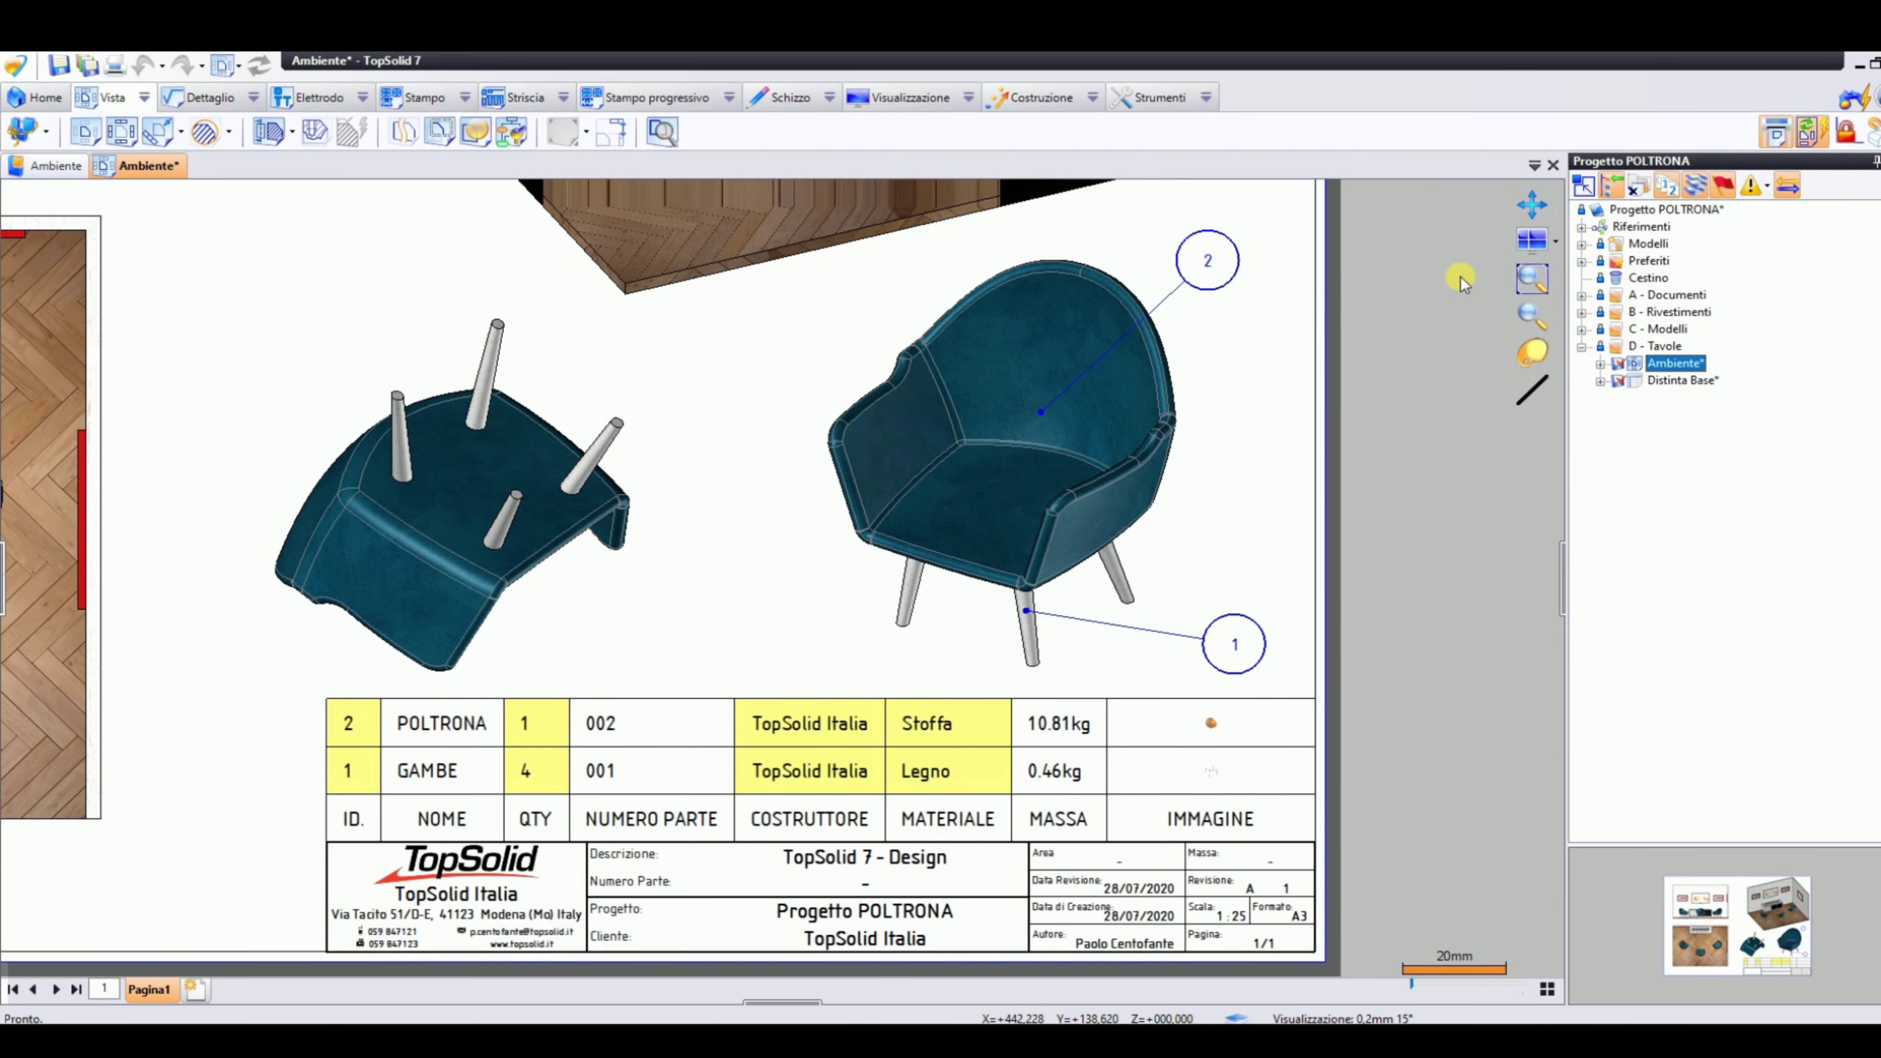
left_click(1530, 282)
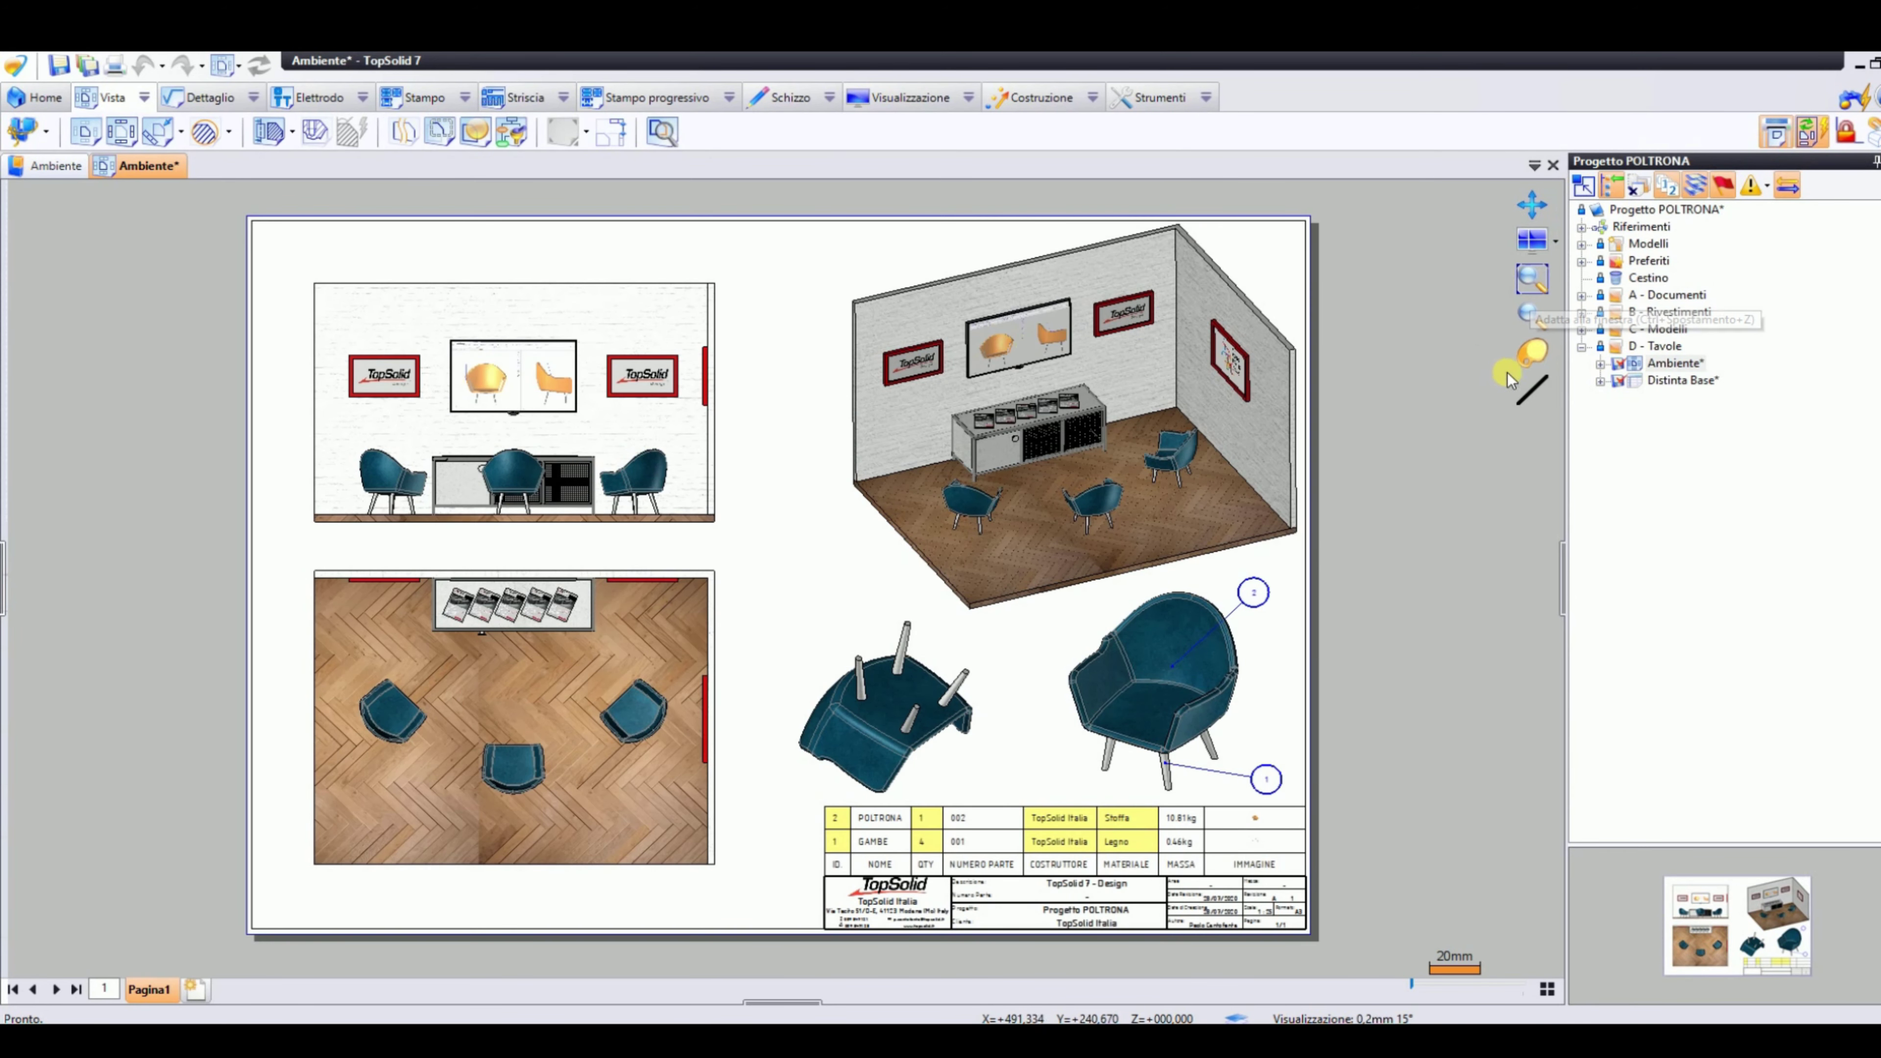